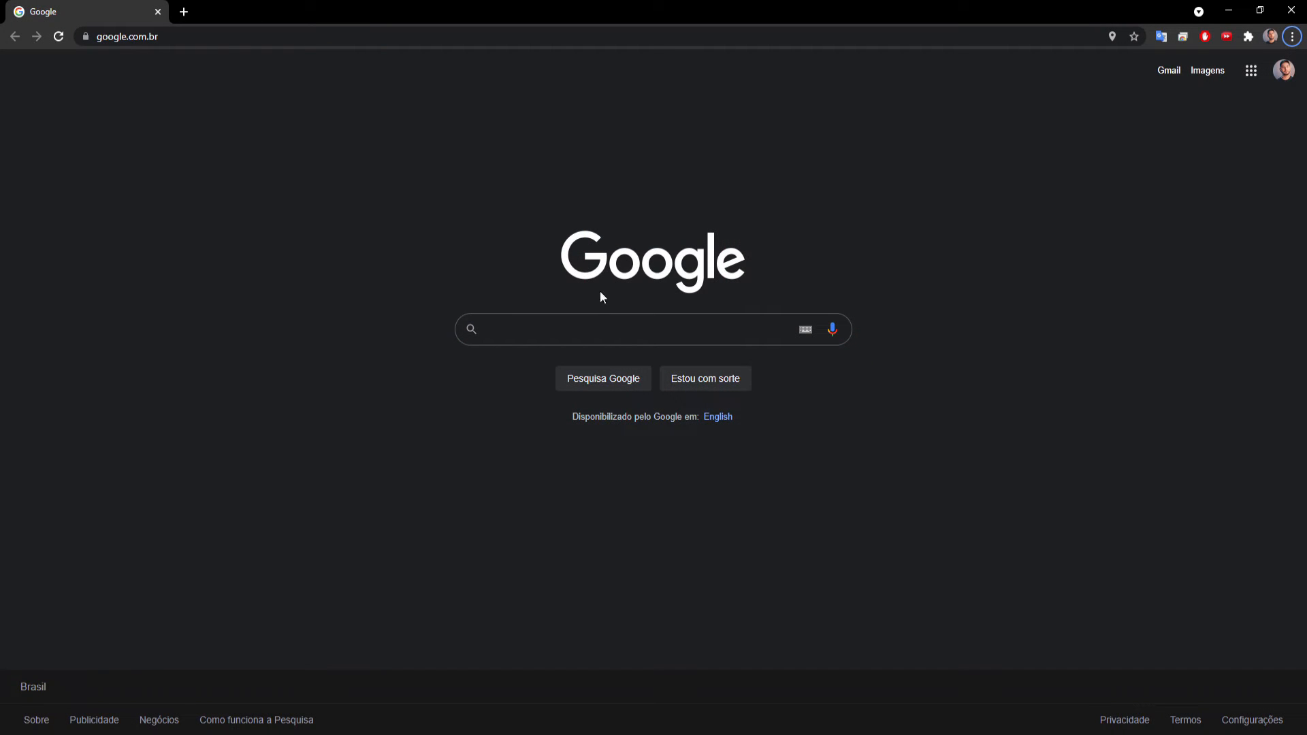
Search Google for "pureref" and open the official PureRef website.
{"action": "left_click", "coordinate": [579, 330]}
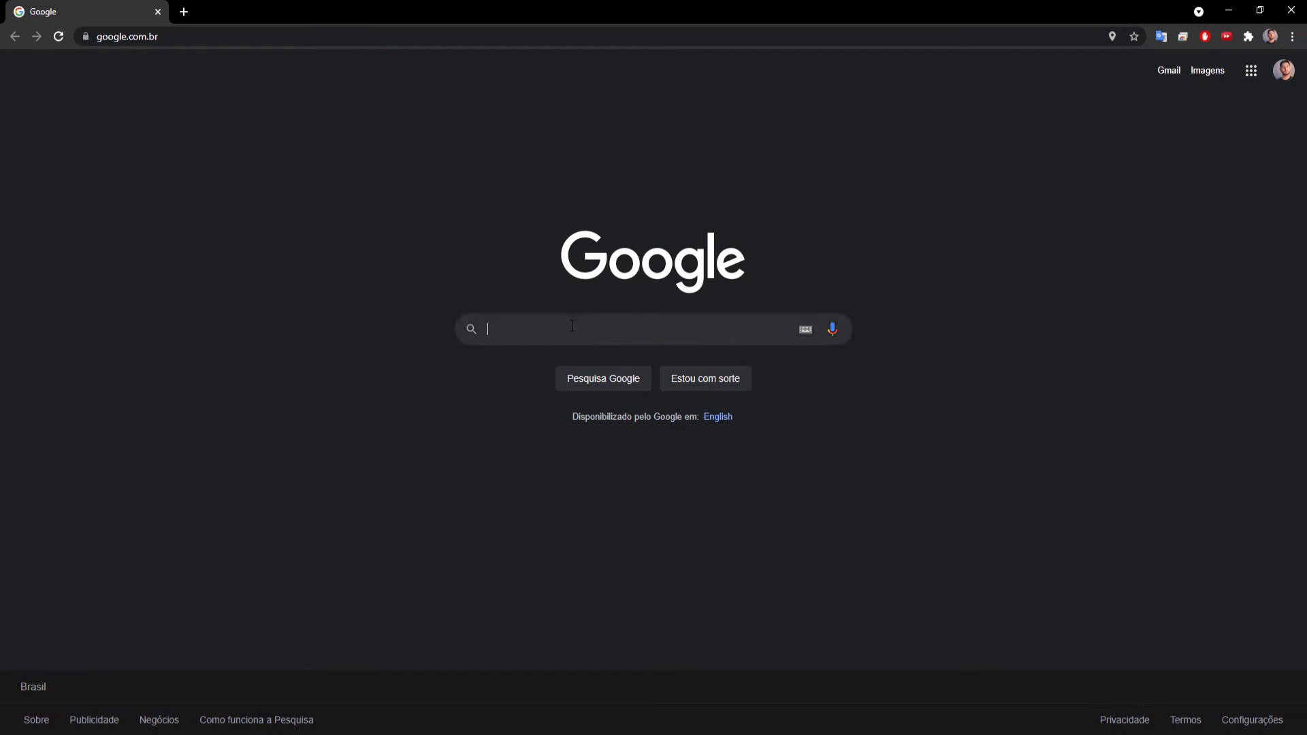
{"action": "left_click", "coordinate": [515, 360]}
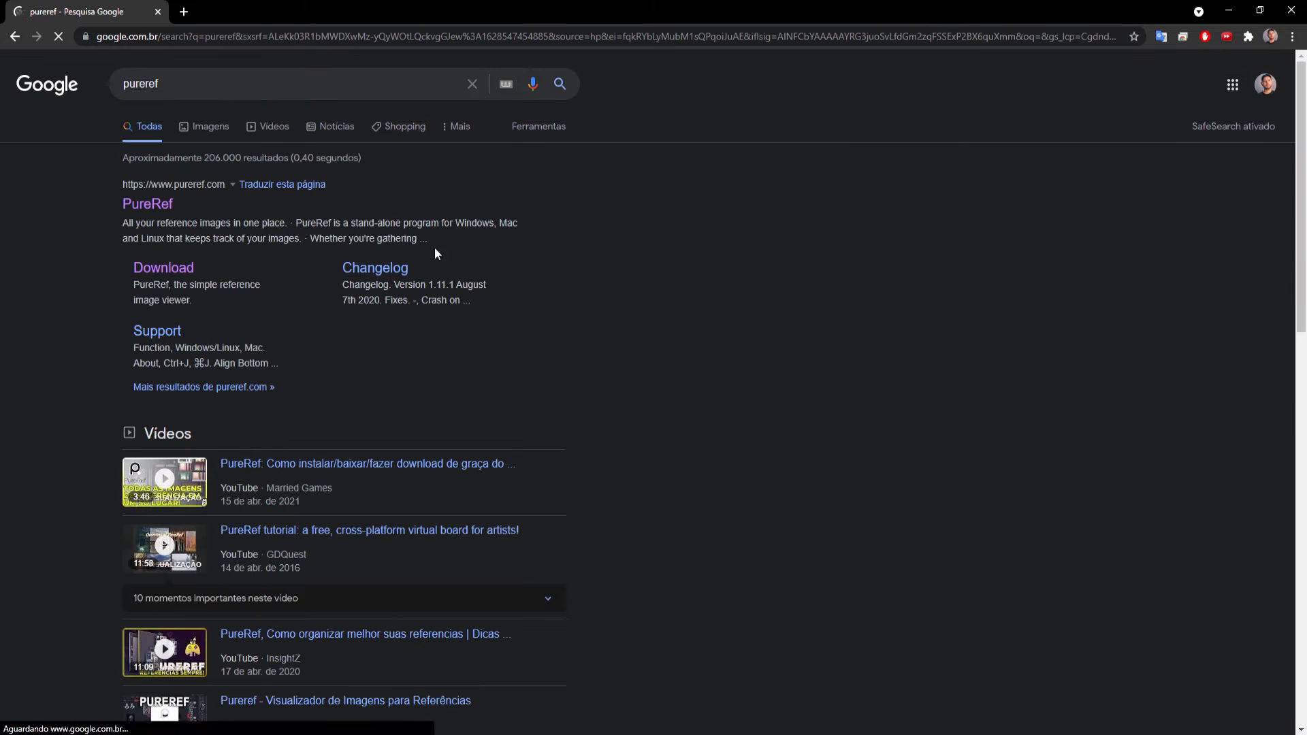
{"action": "left_click", "coordinate": [148, 208]}
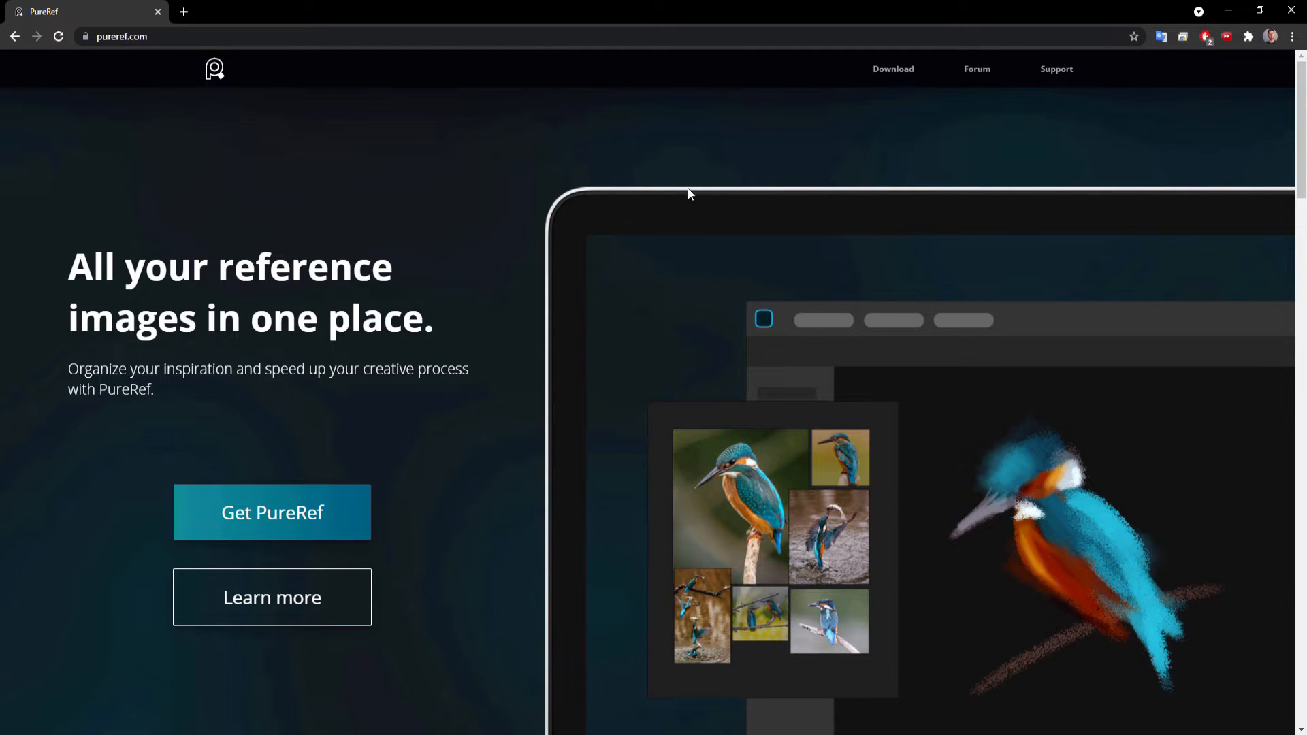
Look through the PureRef home page for its description, features and supported platforms.
{"action": "scroll", "coordinate": [525, 365], "scroll_direction": "down", "scroll_amount": 5}
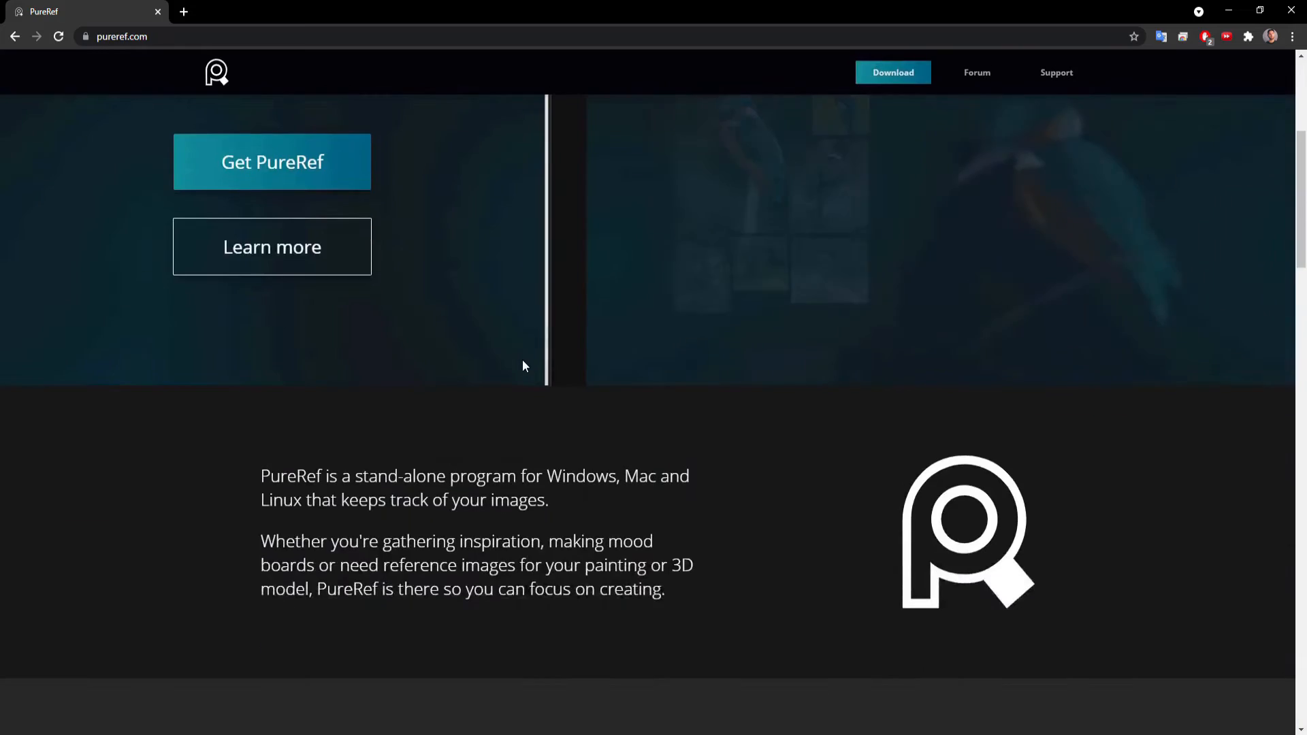
{"action": "scroll", "coordinate": [650, 330], "scroll_direction": "down", "scroll_amount": 4}
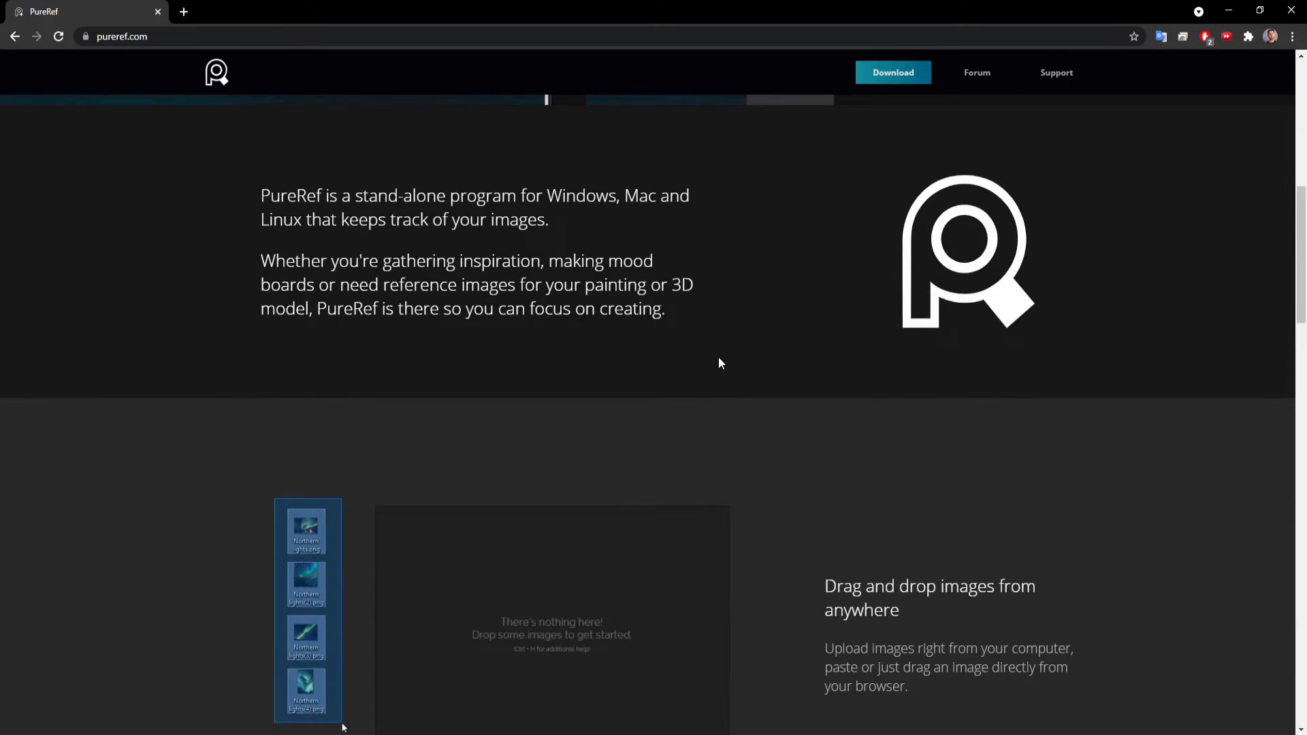
{"action": "scroll", "coordinate": [721, 360], "scroll_direction": "down", "scroll_amount": 3}
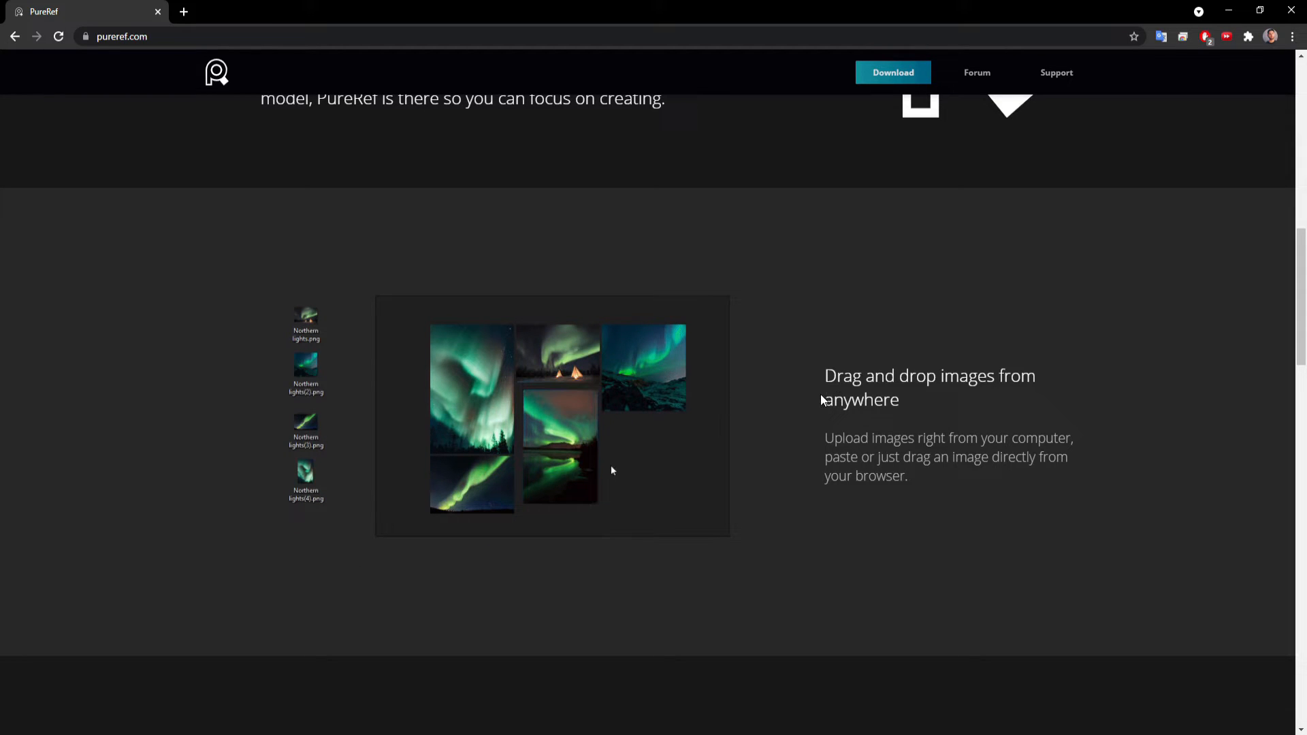
{"action": "scroll", "coordinate": [820, 402], "scroll_direction": "down", "scroll_amount": 7}
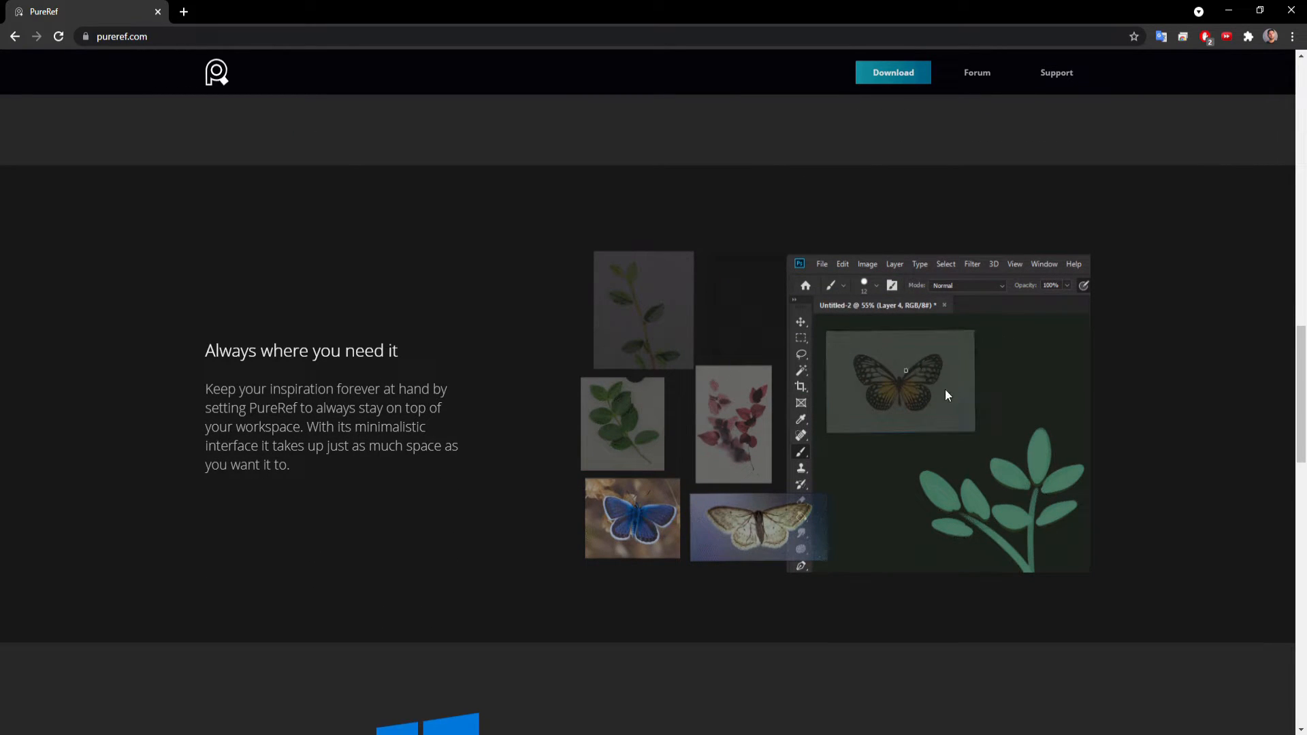
{"action": "scroll", "coordinate": [1166, 432], "scroll_direction": "down", "scroll_amount": 3}
{"action": "scroll", "coordinate": [1165, 429], "scroll_direction": "down", "scroll_amount": 3}
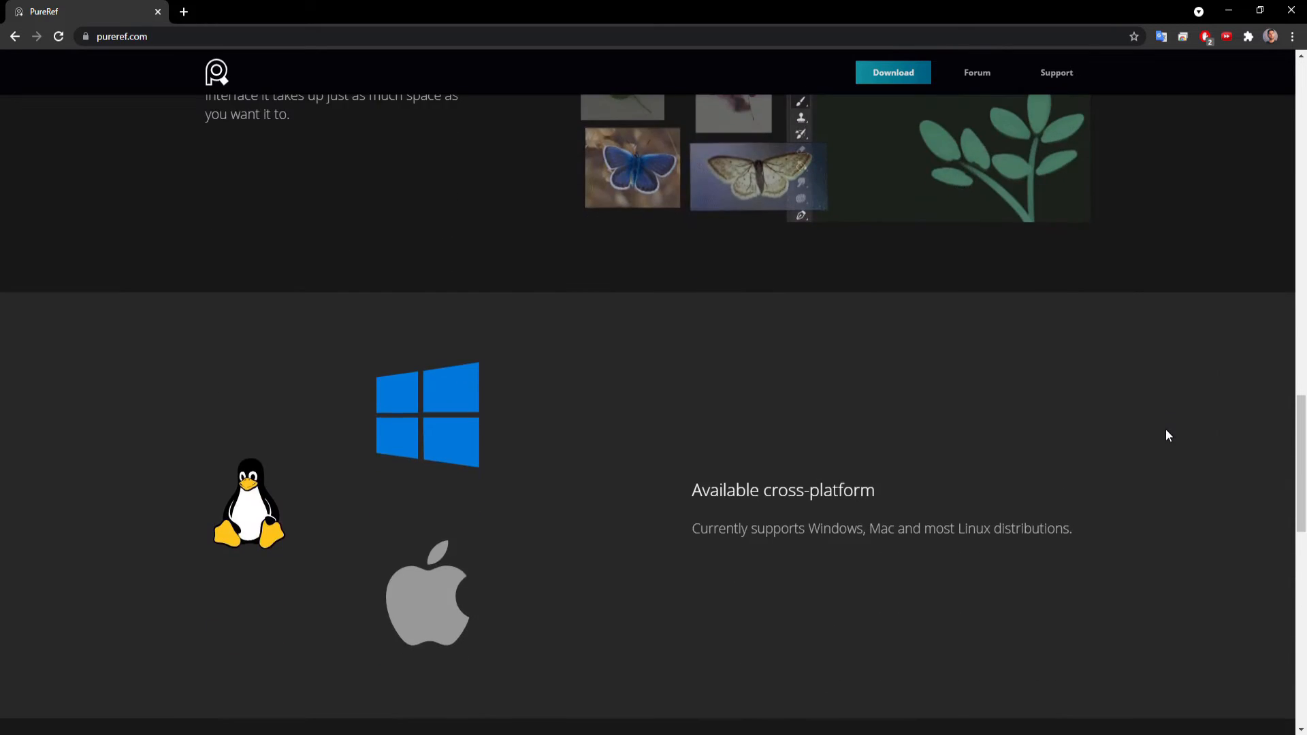
{"action": "scroll", "coordinate": [1165, 429], "scroll_direction": "up", "scroll_amount": 15}
{"action": "scroll", "coordinate": [1165, 429], "scroll_direction": "up", "scroll_amount": 6}
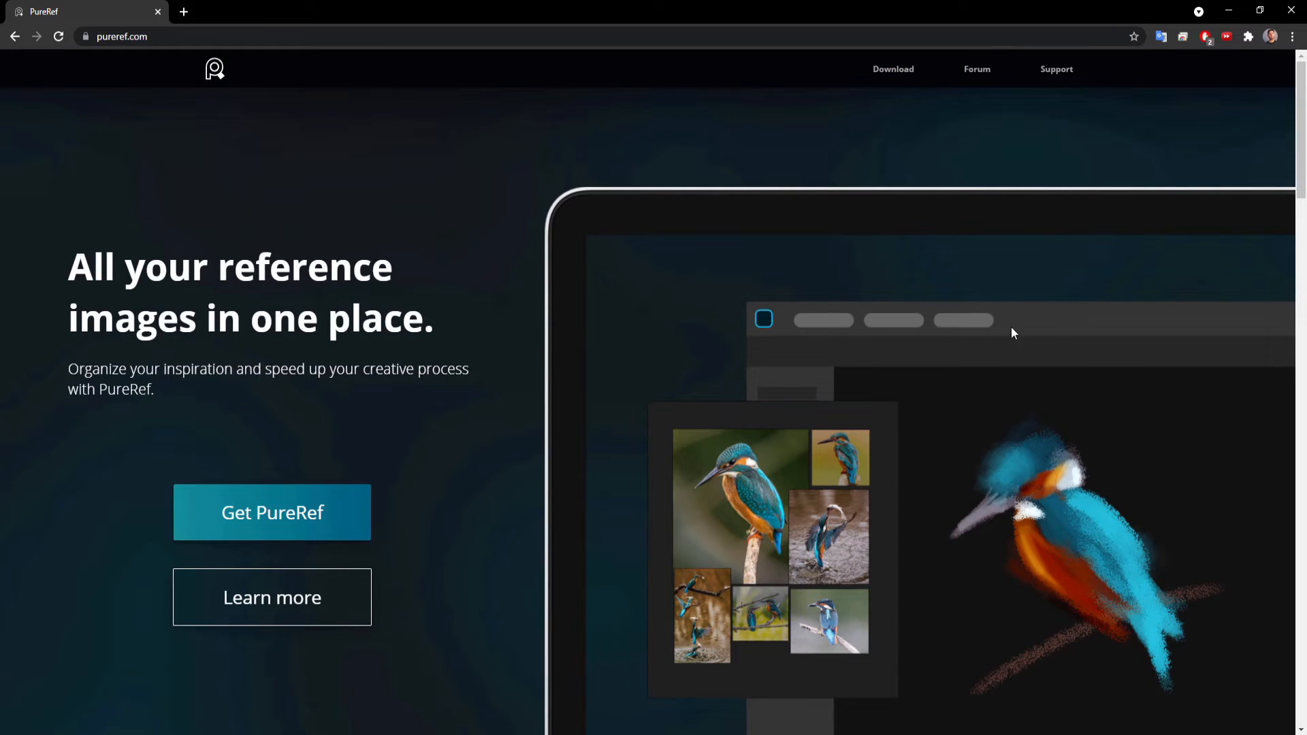
{"action": "scroll", "coordinate": [885, 302], "scroll_direction": "down", "scroll_amount": 5}
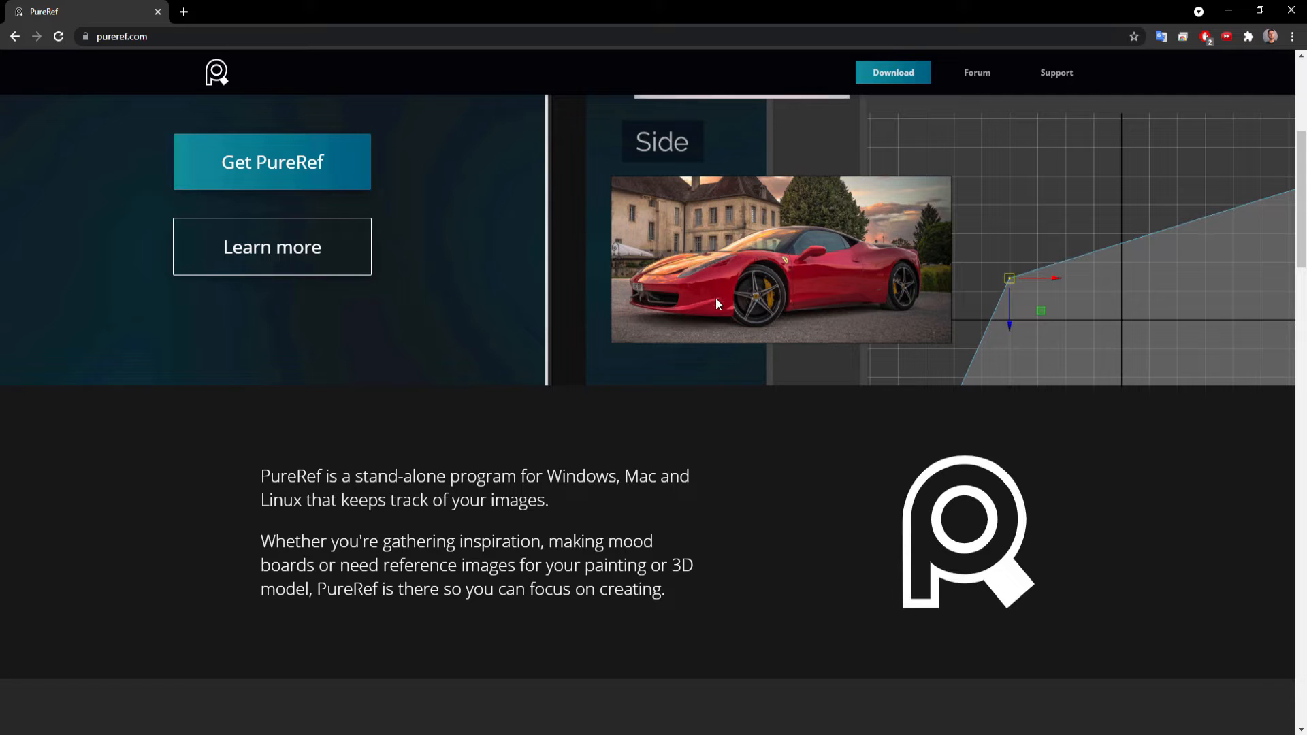
{"action": "scroll", "coordinate": [814, 321], "scroll_direction": "up", "scroll_amount": 4}
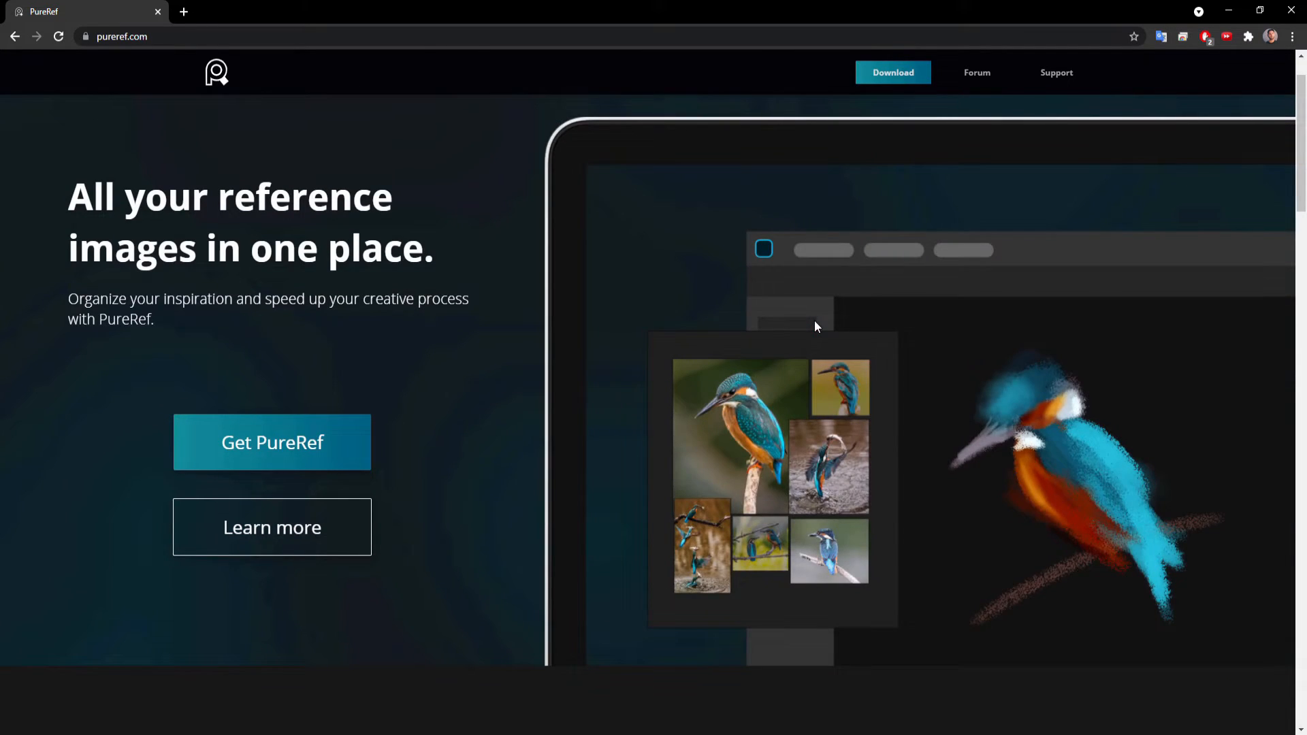
{"action": "scroll", "coordinate": [814, 320], "scroll_direction": "up", "scroll_amount": 1}
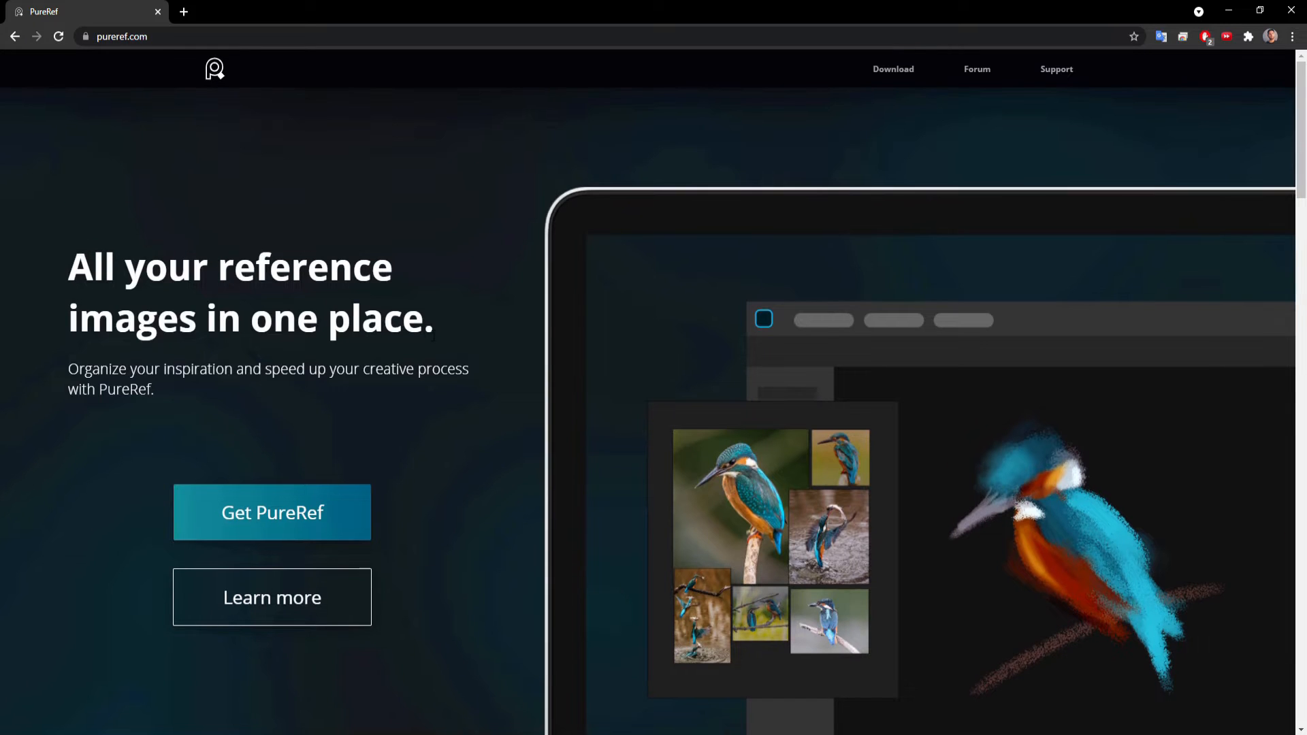
Open the PureRef download page and check the version and Windows package choices, keeping version 1.11.1 and the 64-bit installer.
{"action": "left_click", "coordinate": [271, 525]}
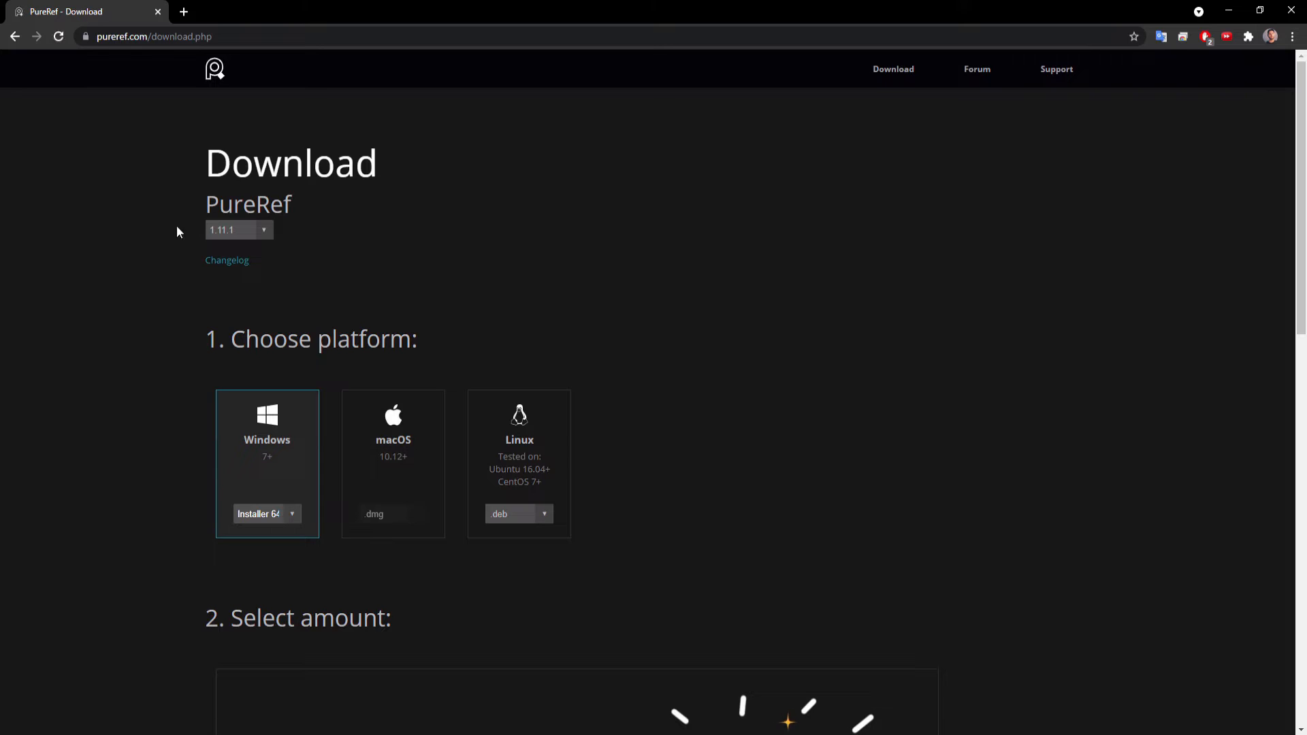
{"action": "left_click", "coordinate": [264, 232]}
{"action": "left_click", "coordinate": [341, 236]}
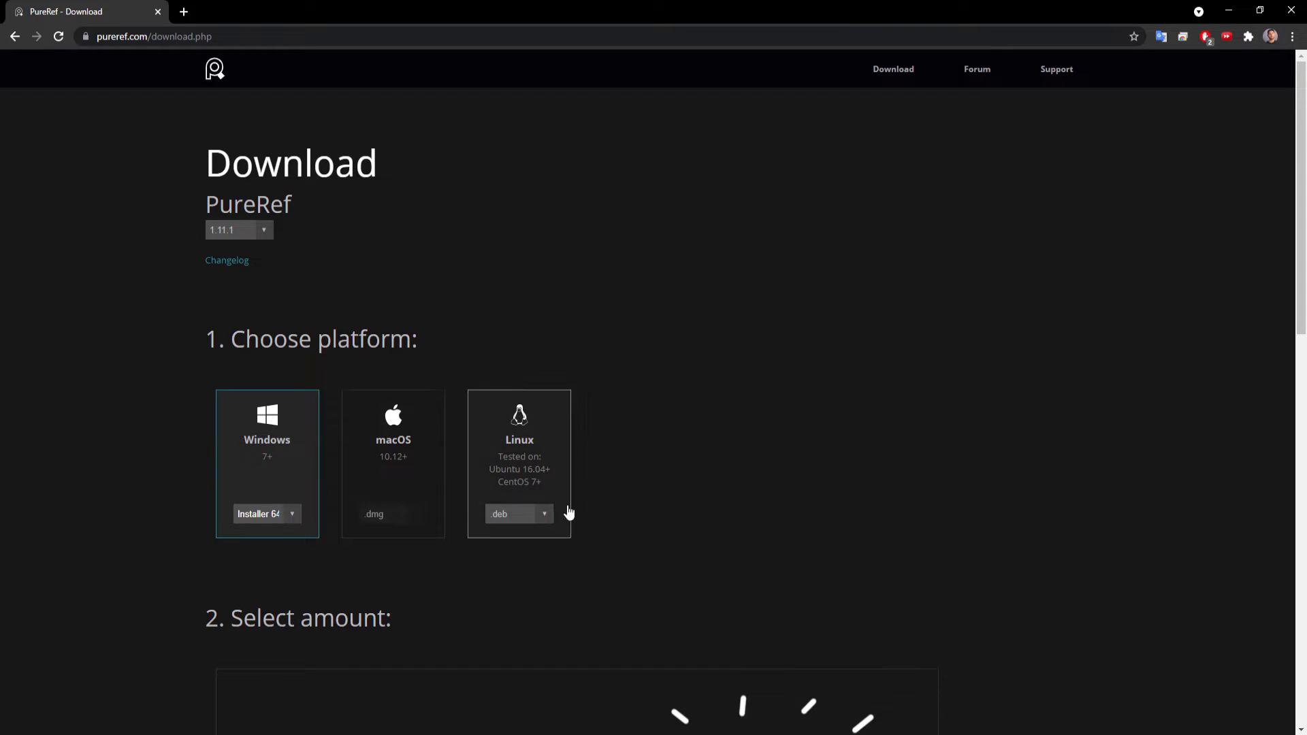
{"action": "left_click", "coordinate": [288, 511]}
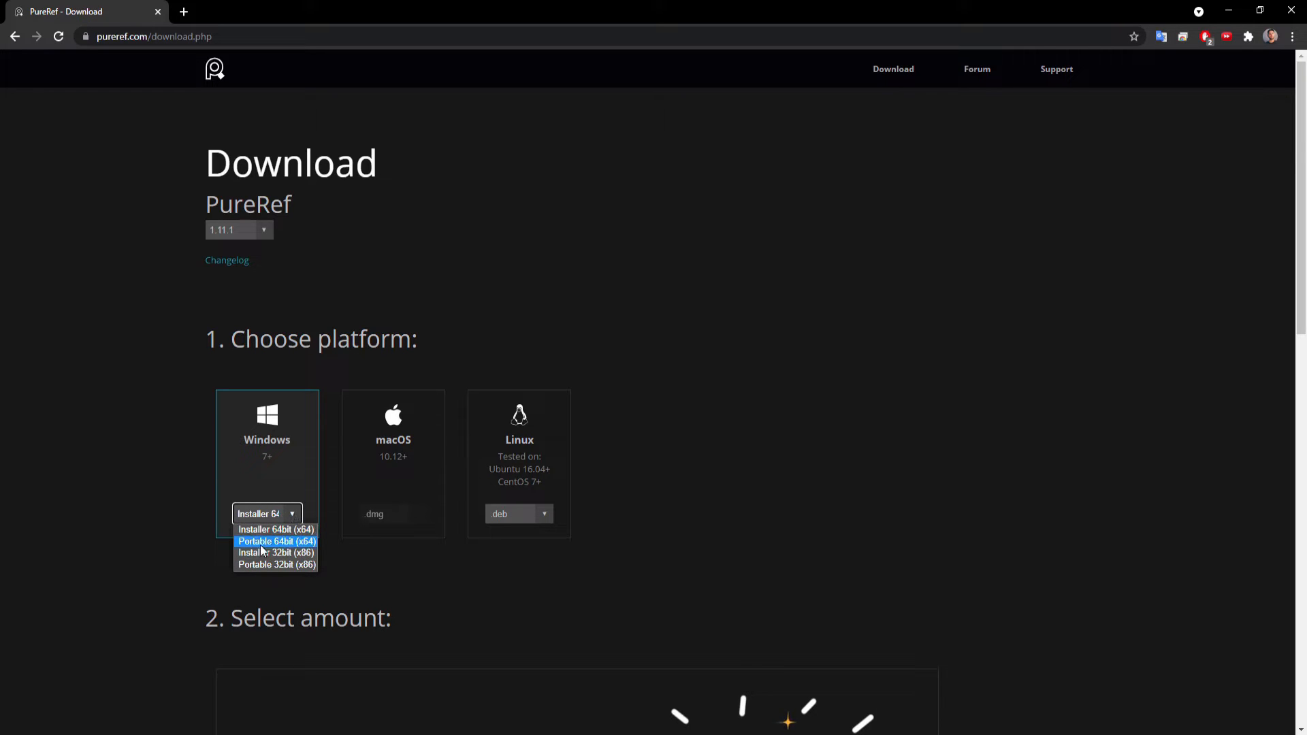
{"action": "left_click", "coordinate": [148, 517]}
Choose a custom contribution amount for the PureRef download and set it to €0.
{"action": "scroll", "coordinate": [202, 492], "scroll_direction": "down", "scroll_amount": 7}
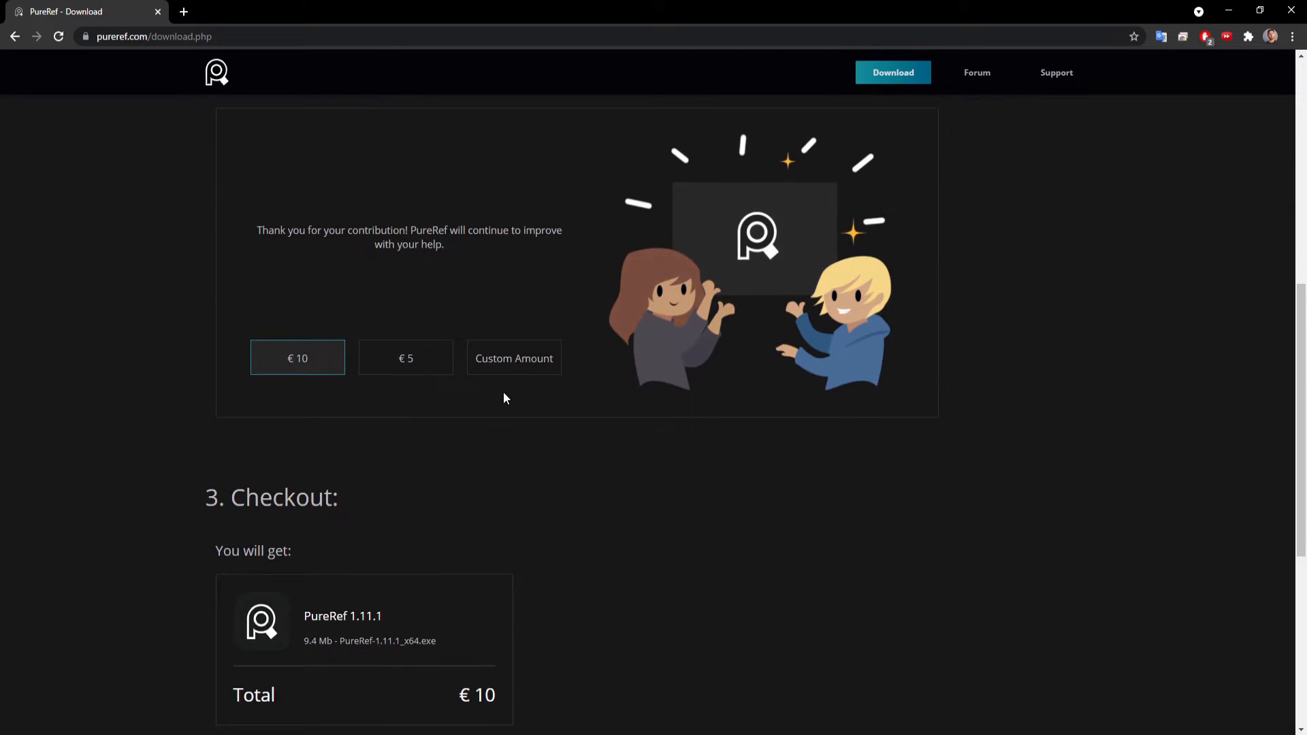
{"action": "scroll", "coordinate": [503, 391], "scroll_direction": "up", "scroll_amount": 1}
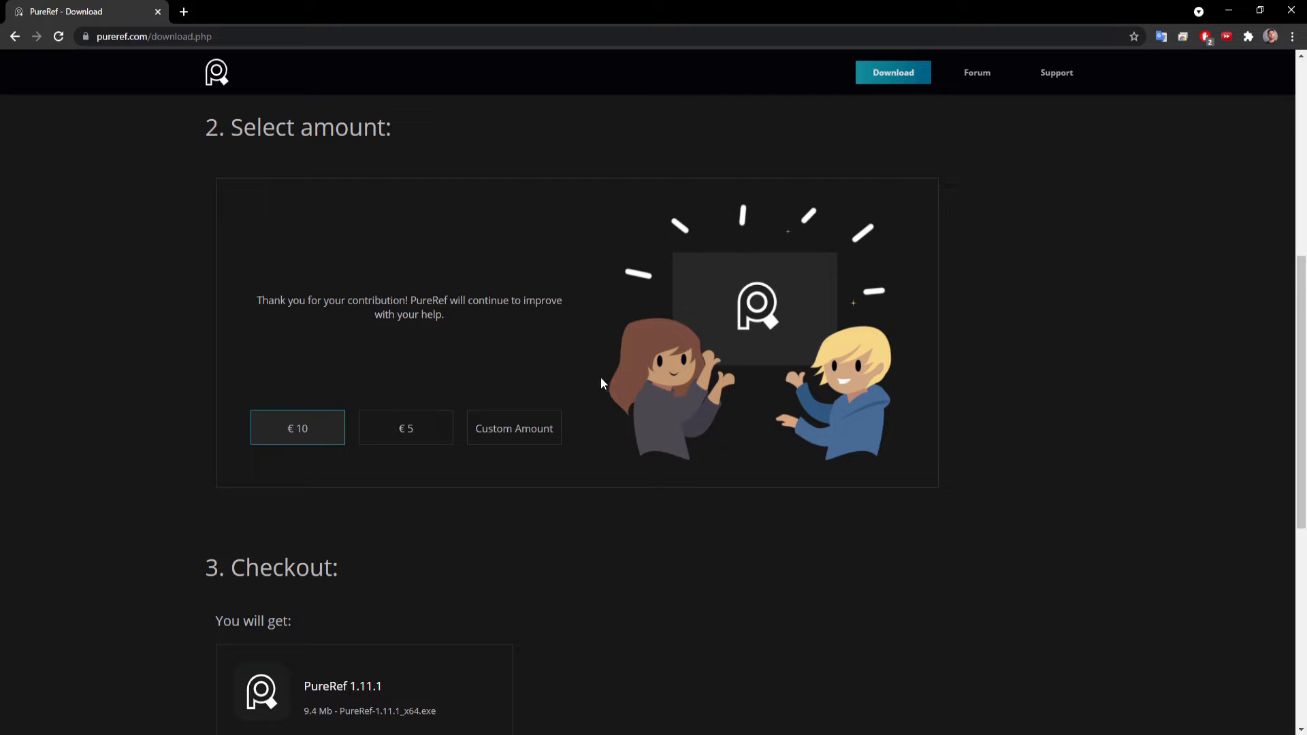
{"action": "left_click", "coordinate": [496, 438]}
{"action": "double_click", "coordinate": [534, 422]}
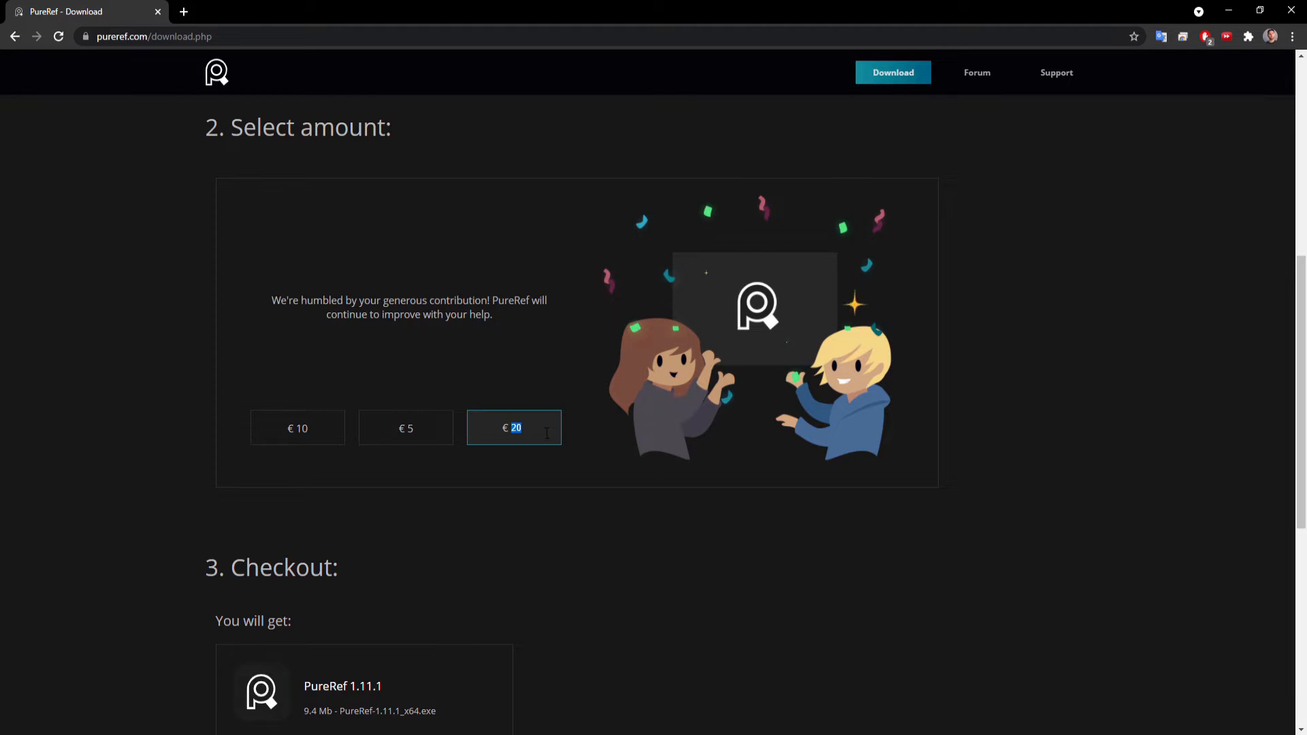
{"action": "type", "text": "0"}
{"action": "left_click", "coordinate": [618, 367]}
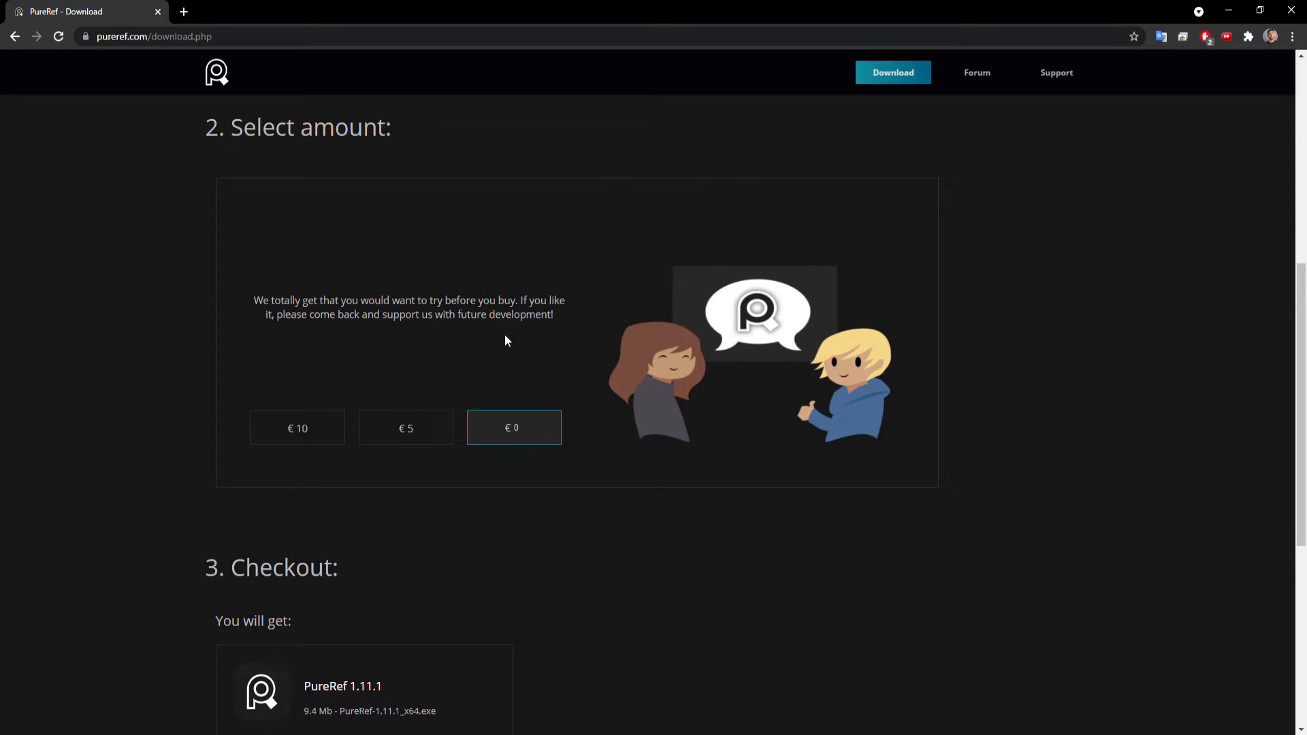
Download the free installer and save it to the desktop folder as PureRef-1.11.1_x64.exe.
{"action": "scroll", "coordinate": [520, 439], "scroll_direction": "down", "scroll_amount": 4}
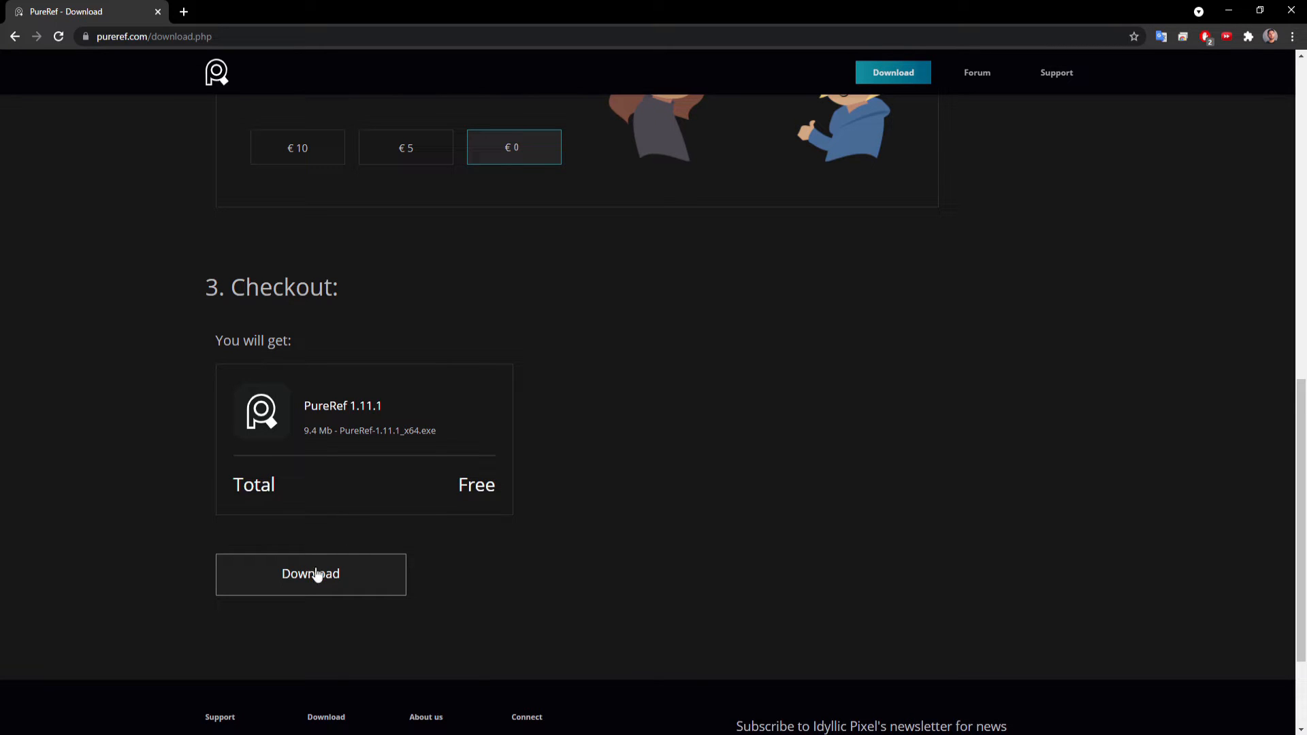
{"action": "left_click", "coordinate": [337, 579]}
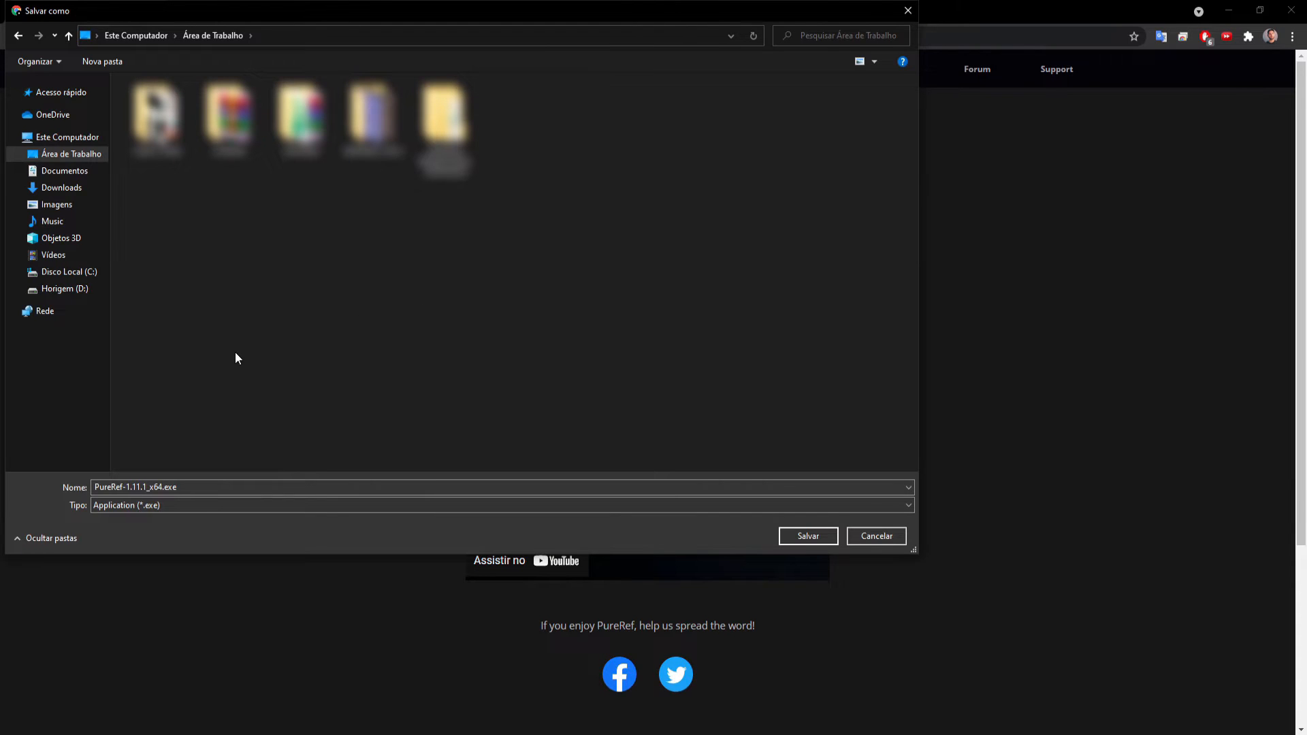
{"action": "left_click", "coordinate": [808, 535]}
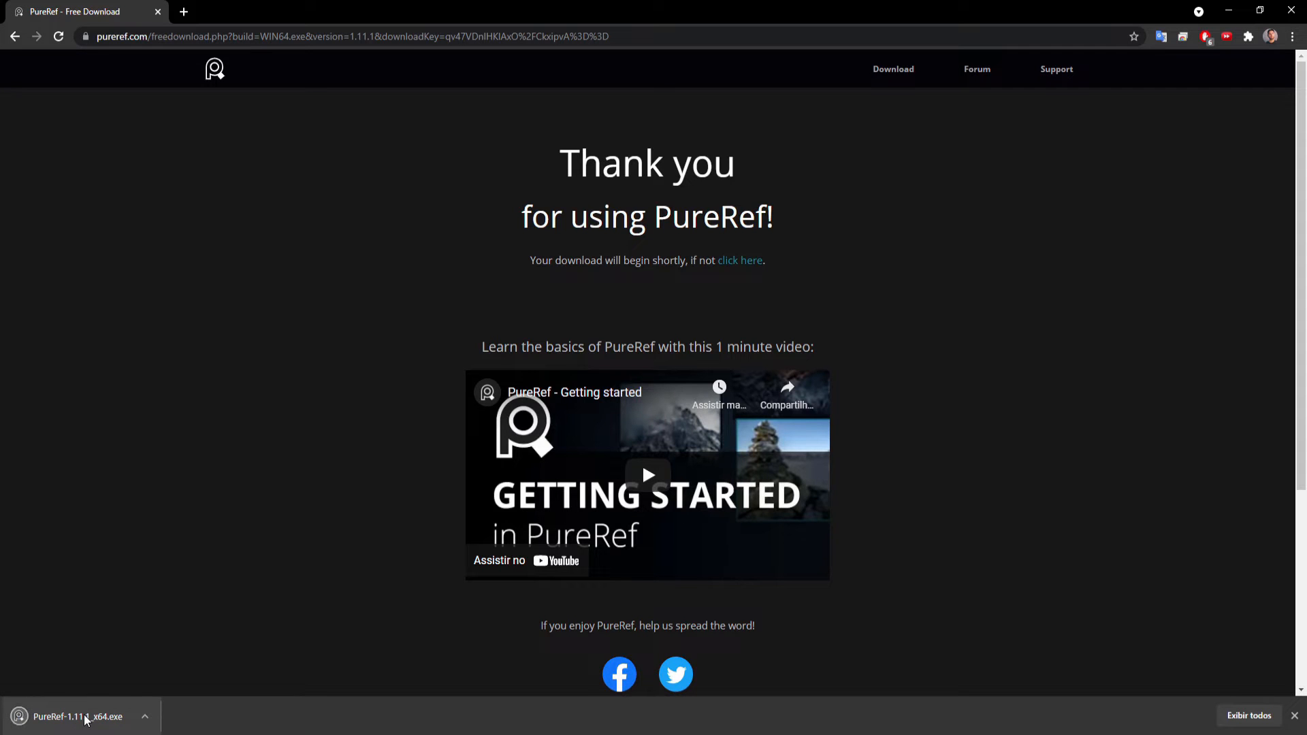
Run the PureRef installer, accept the license, keep the default folder and components, and cancel at the installation confirmation.
{"action": "left_click", "coordinate": [85, 720]}
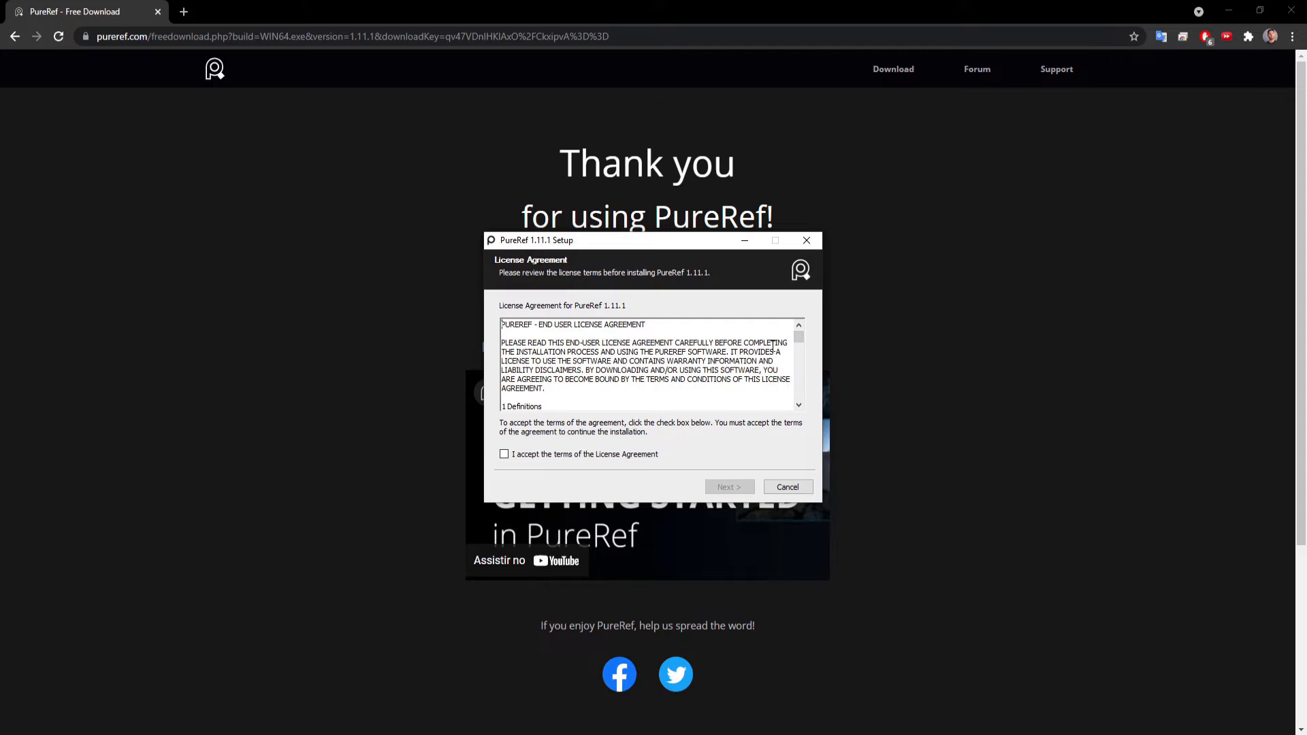
{"action": "left_click_drag", "start_coordinate": [798, 338], "coordinate": [803, 401]}
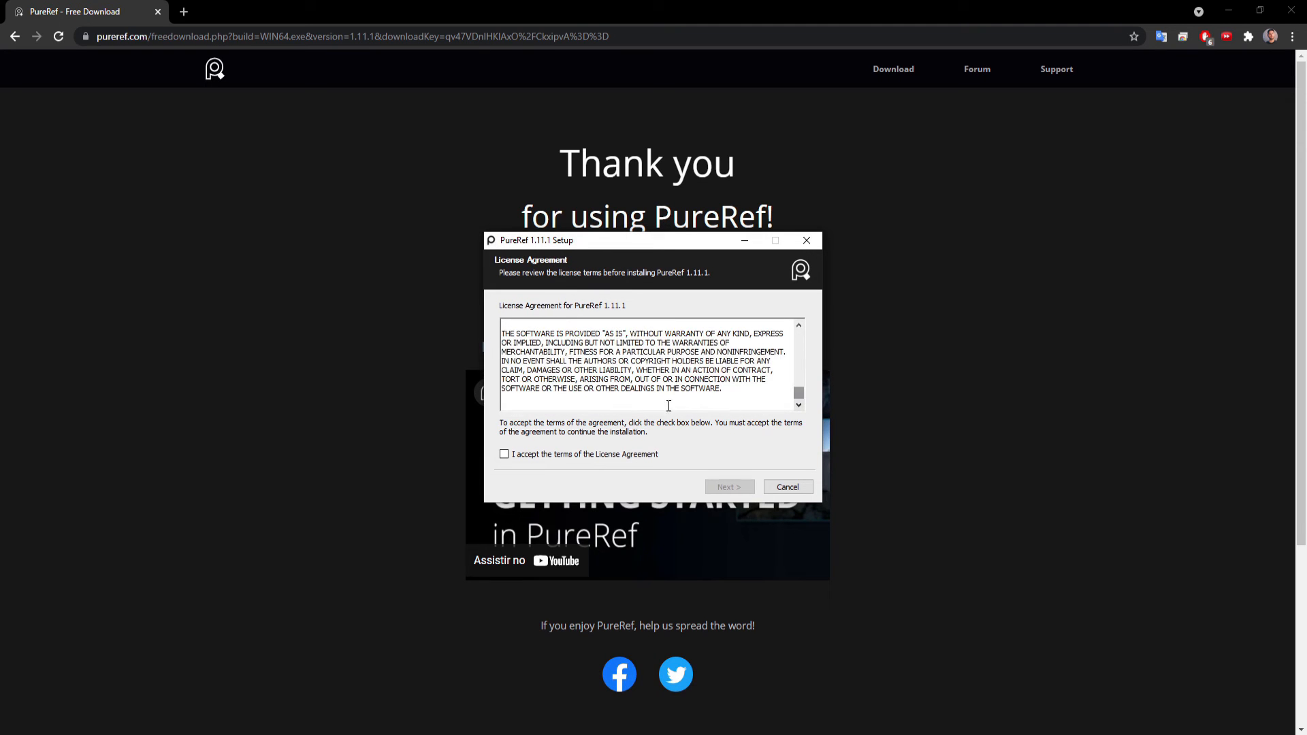
{"action": "left_click", "coordinate": [504, 454]}
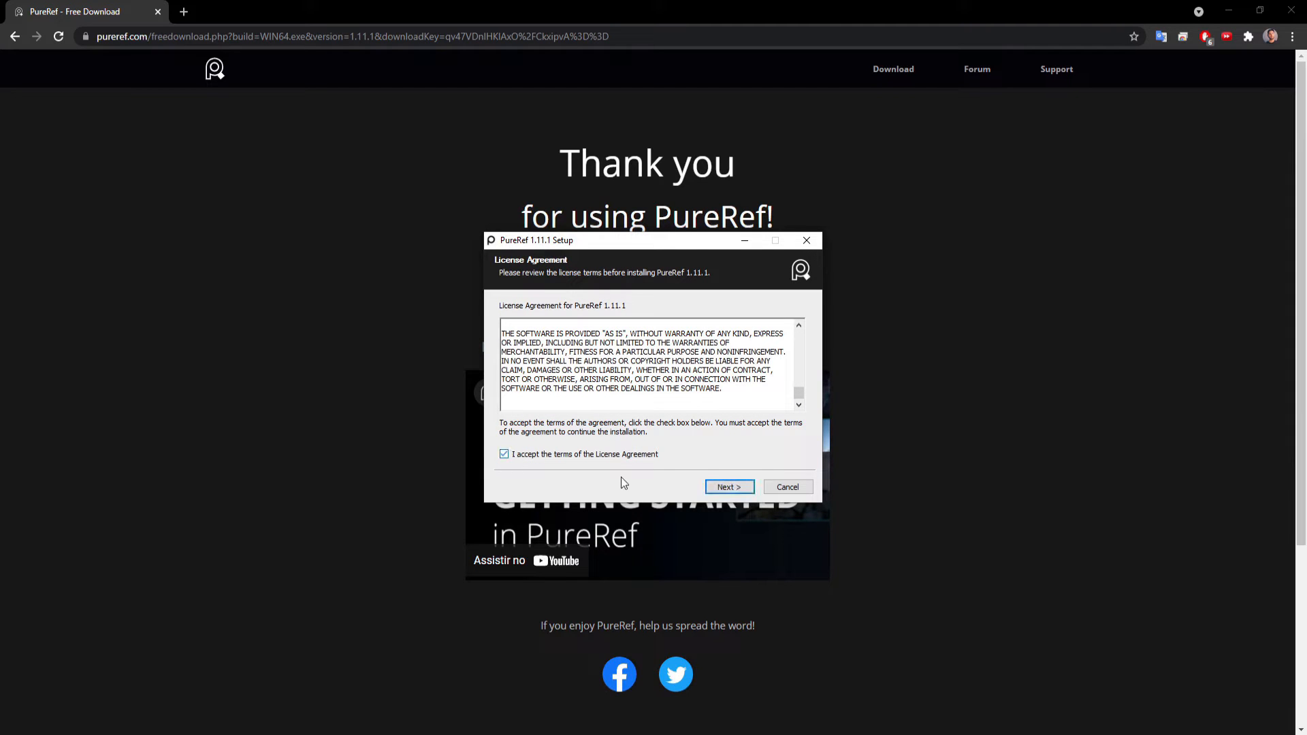
{"action": "left_click", "coordinate": [728, 487]}
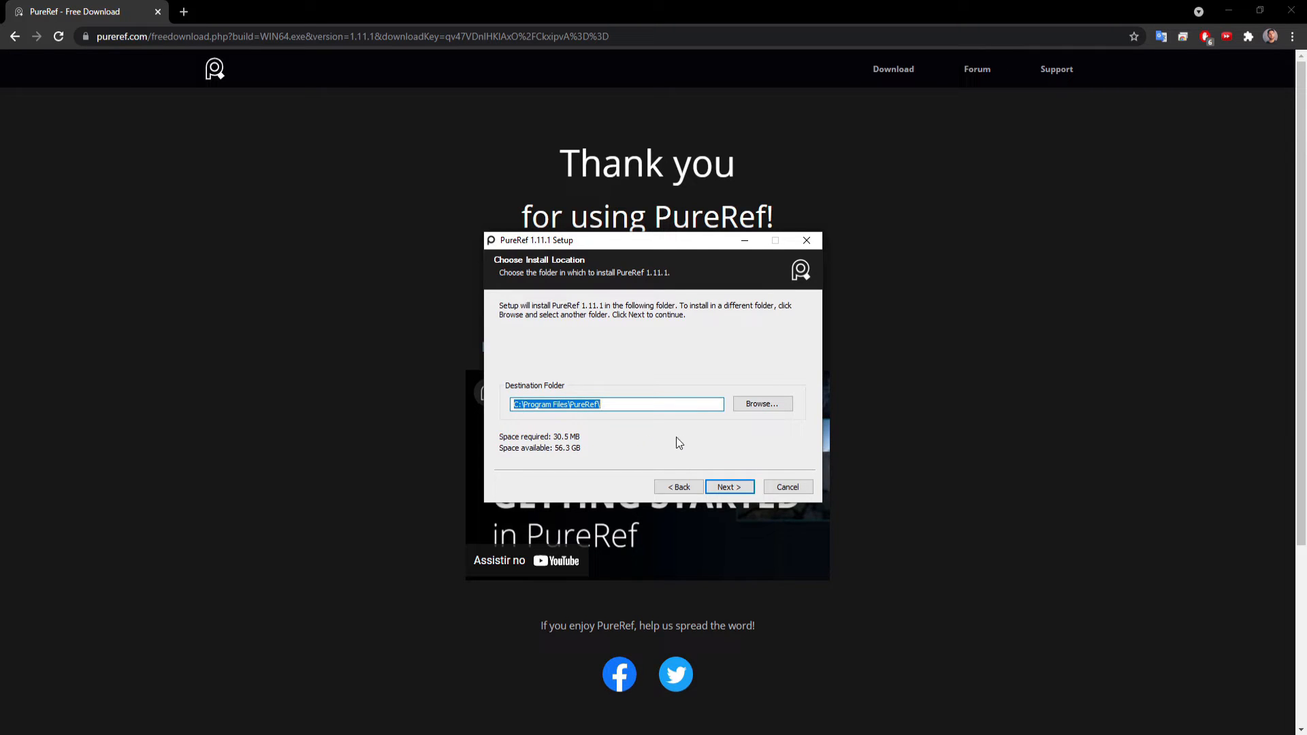
{"action": "left_click", "coordinate": [729, 487]}
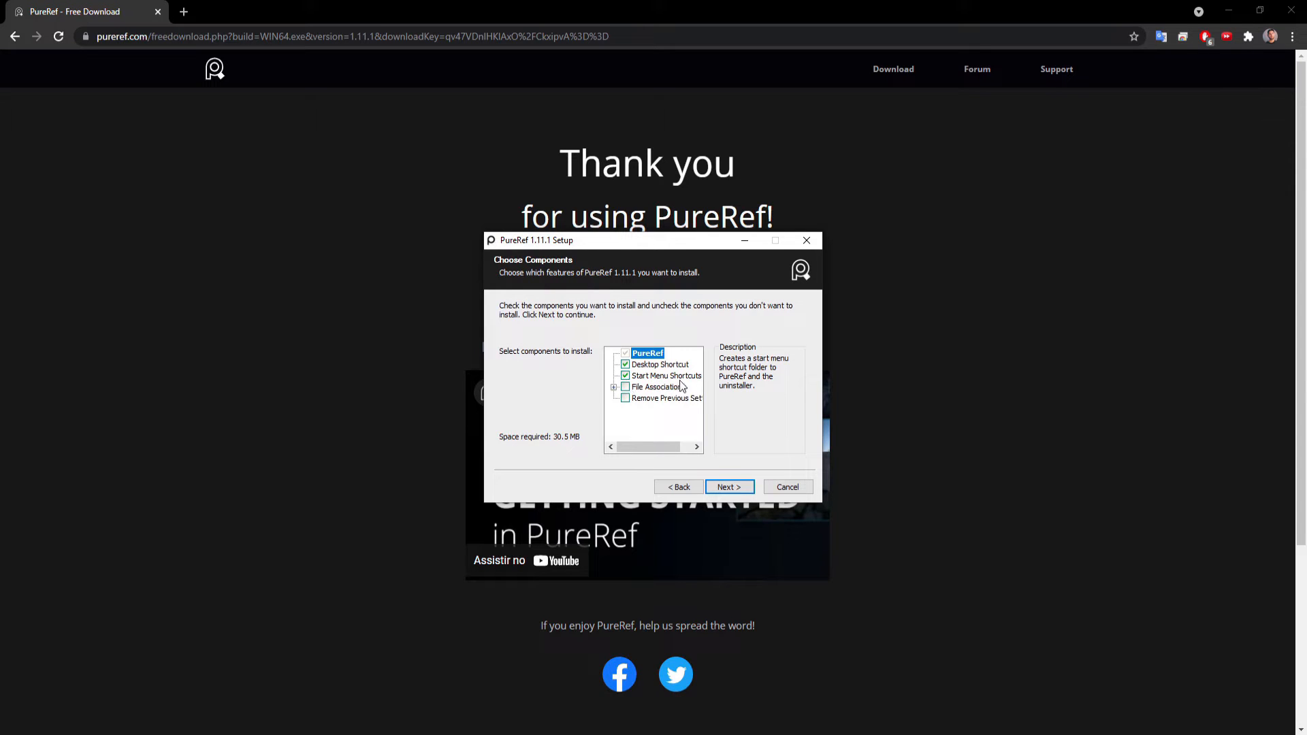
{"action": "left_click", "coordinate": [740, 489]}
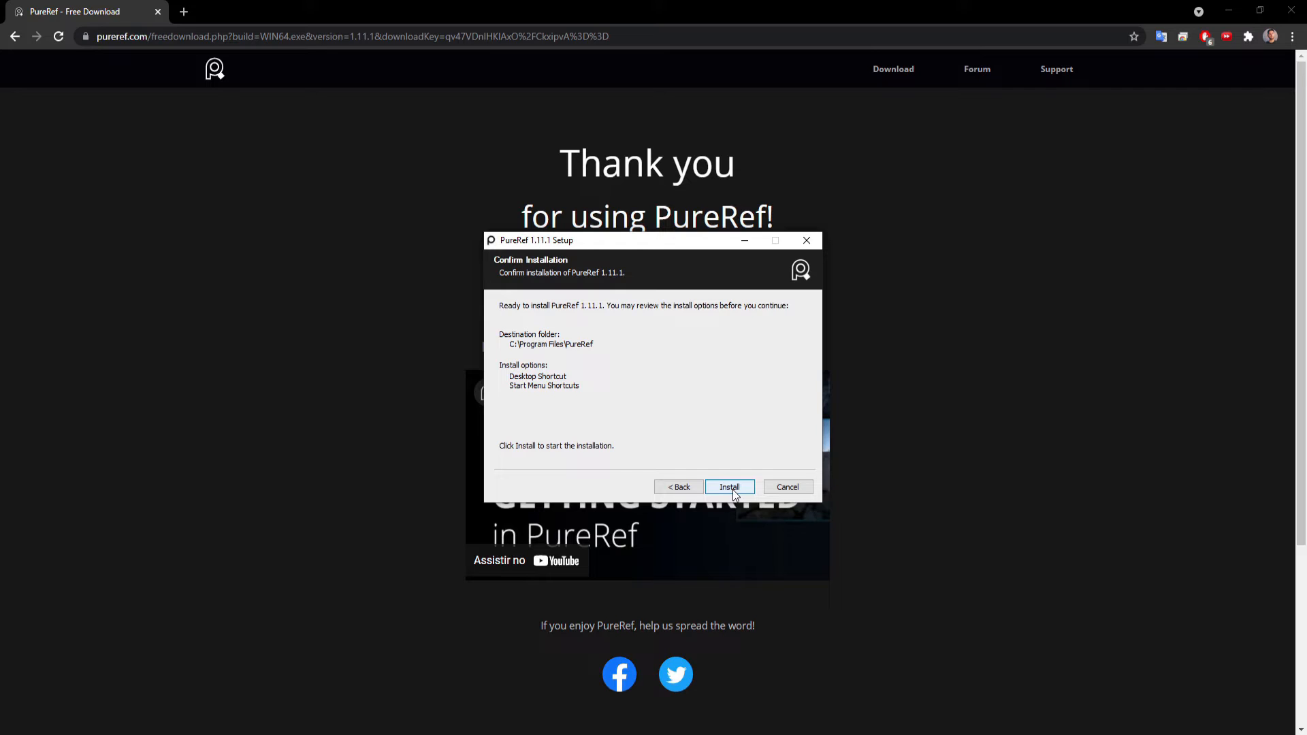
{"action": "left_click", "coordinate": [791, 489]}
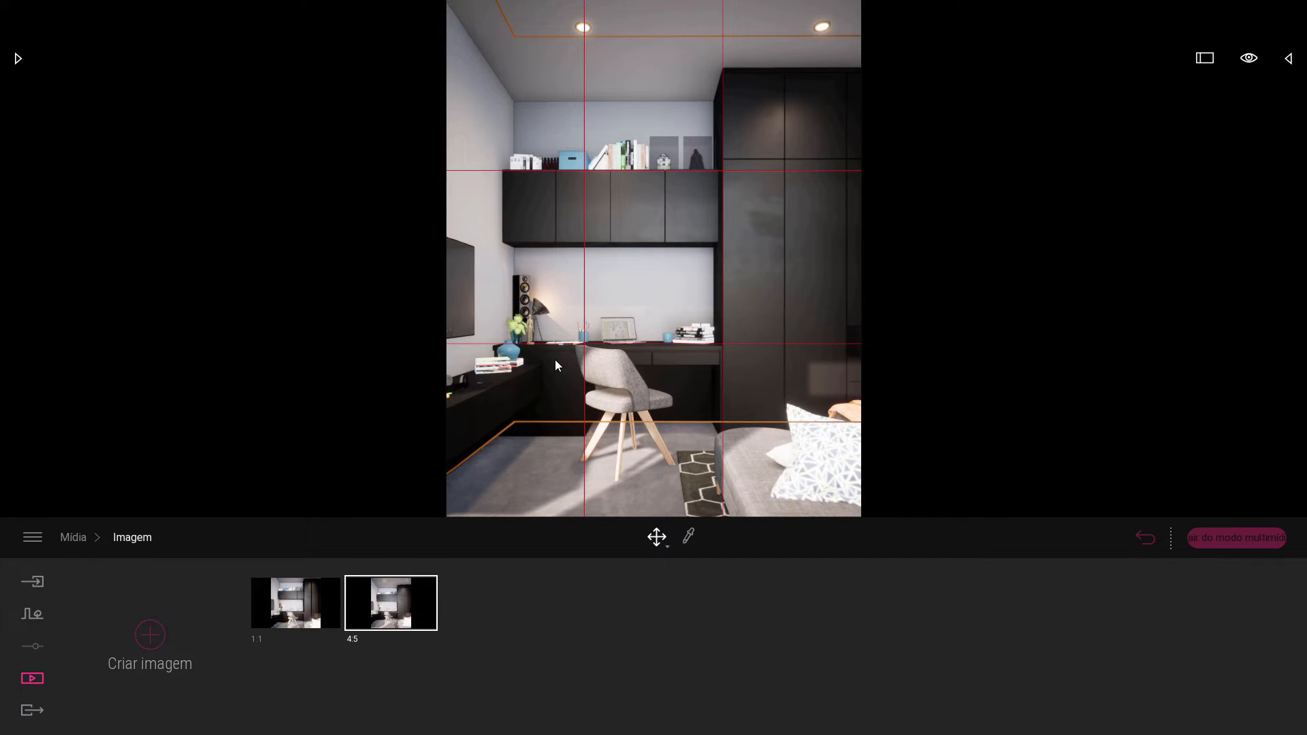
In PureRef, select the rule-of-thirds grid over the room render, turn off its overlay display and deselect it on the board.
{"action": "left_click", "coordinate": [584, 294]}
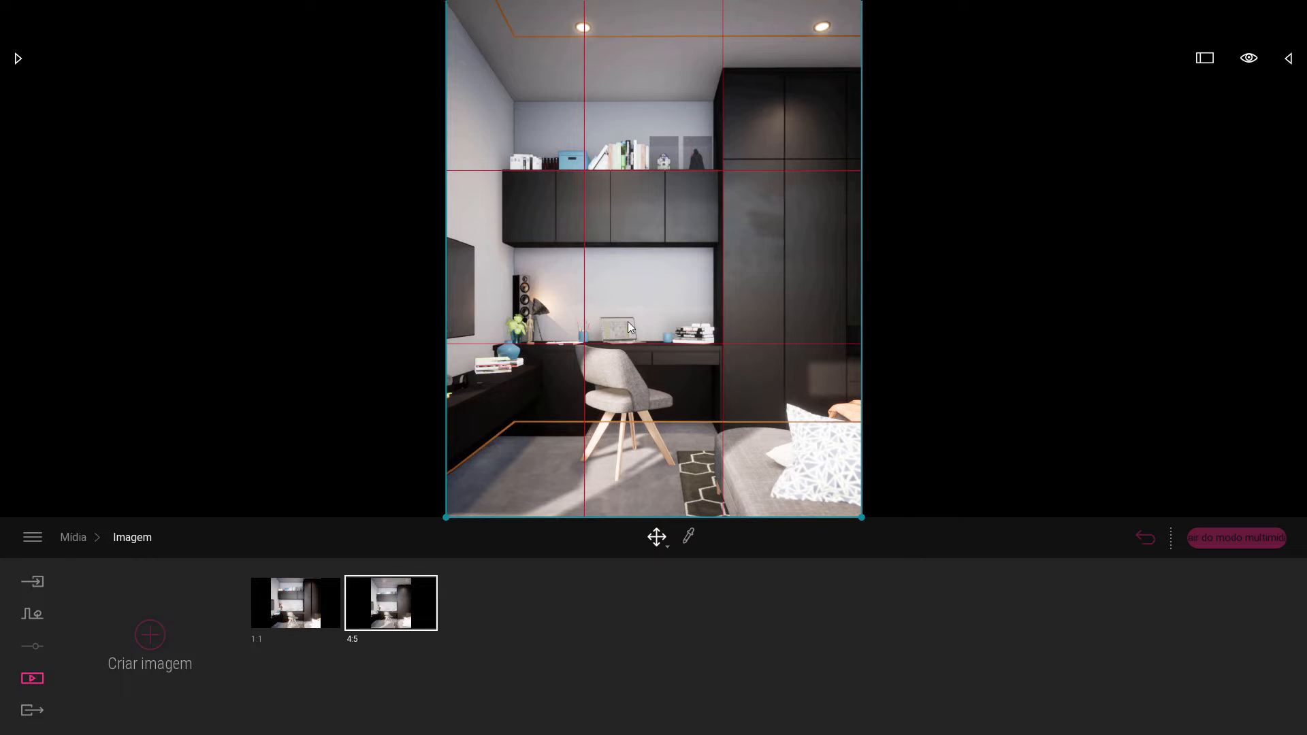
{"action": "key", "text": "ctrl+y"}
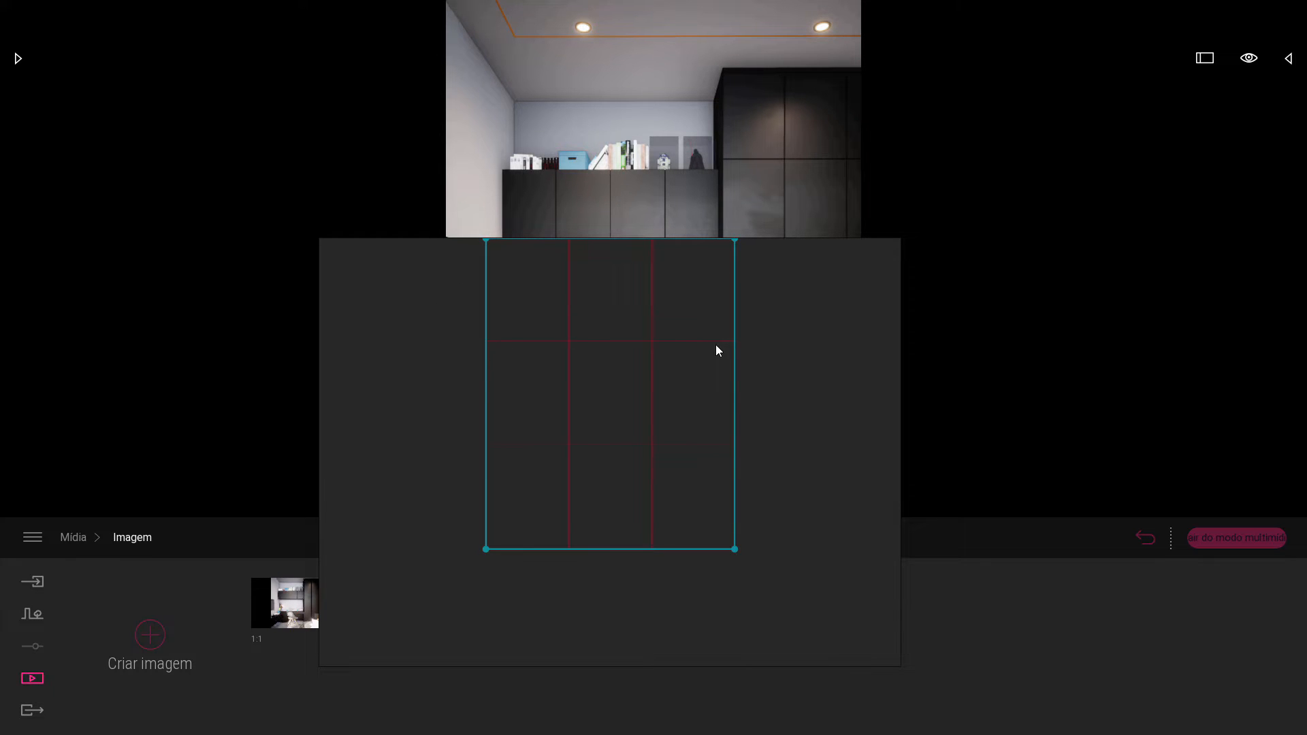
{"action": "left_click", "coordinate": [779, 429]}
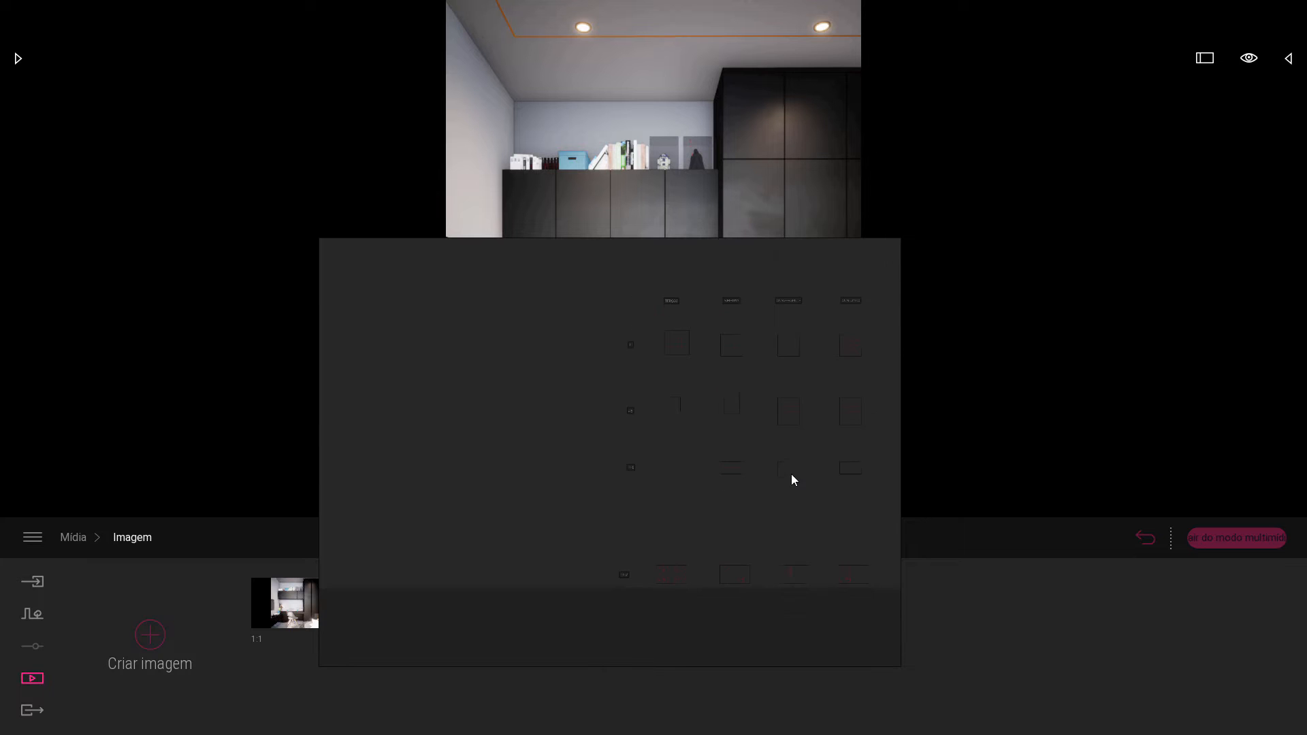
Examine the composition grids on the PureRef board by aspect ratio and type, including the Simetria, Convergente and Conjunto columns.
{"action": "scroll", "coordinate": [684, 321], "scroll_direction": "up", "scroll_amount": 6}
{"action": "scroll", "coordinate": [688, 410], "scroll_direction": "up", "scroll_amount": 3}
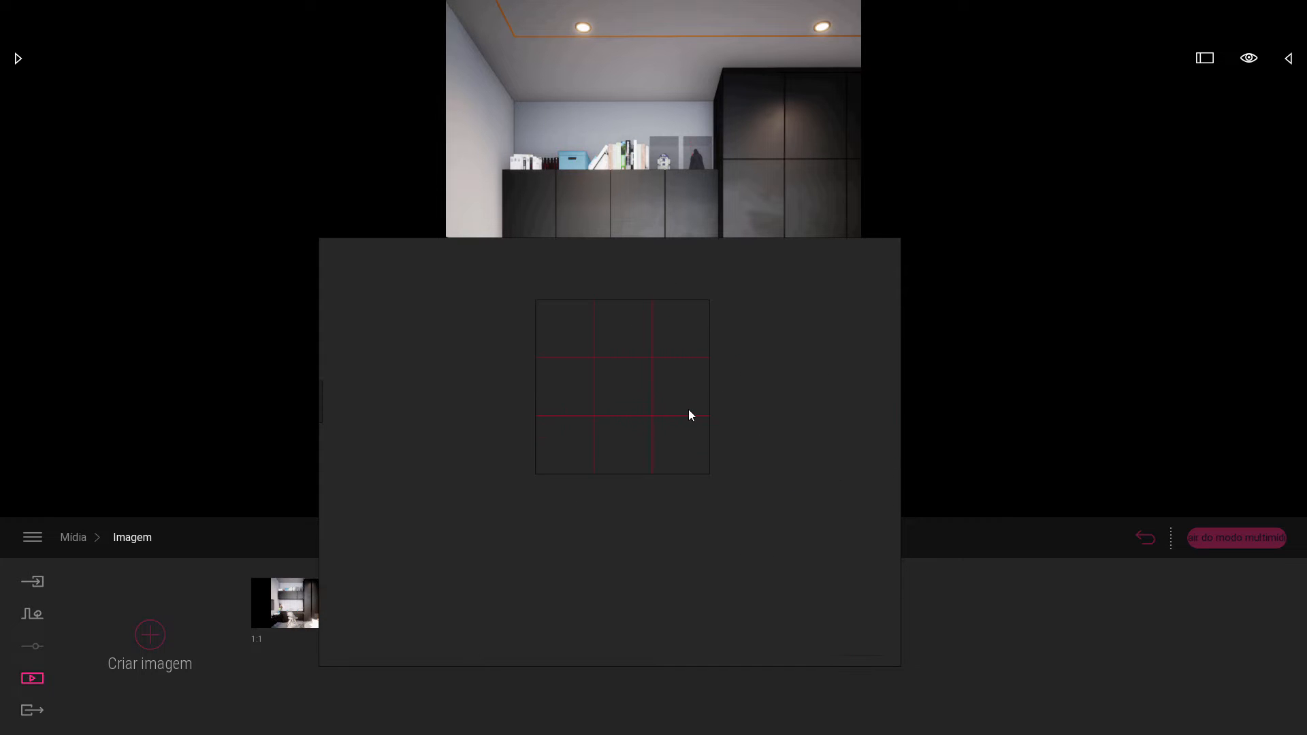
{"action": "scroll", "coordinate": [592, 368], "scroll_direction": "down", "scroll_amount": 3}
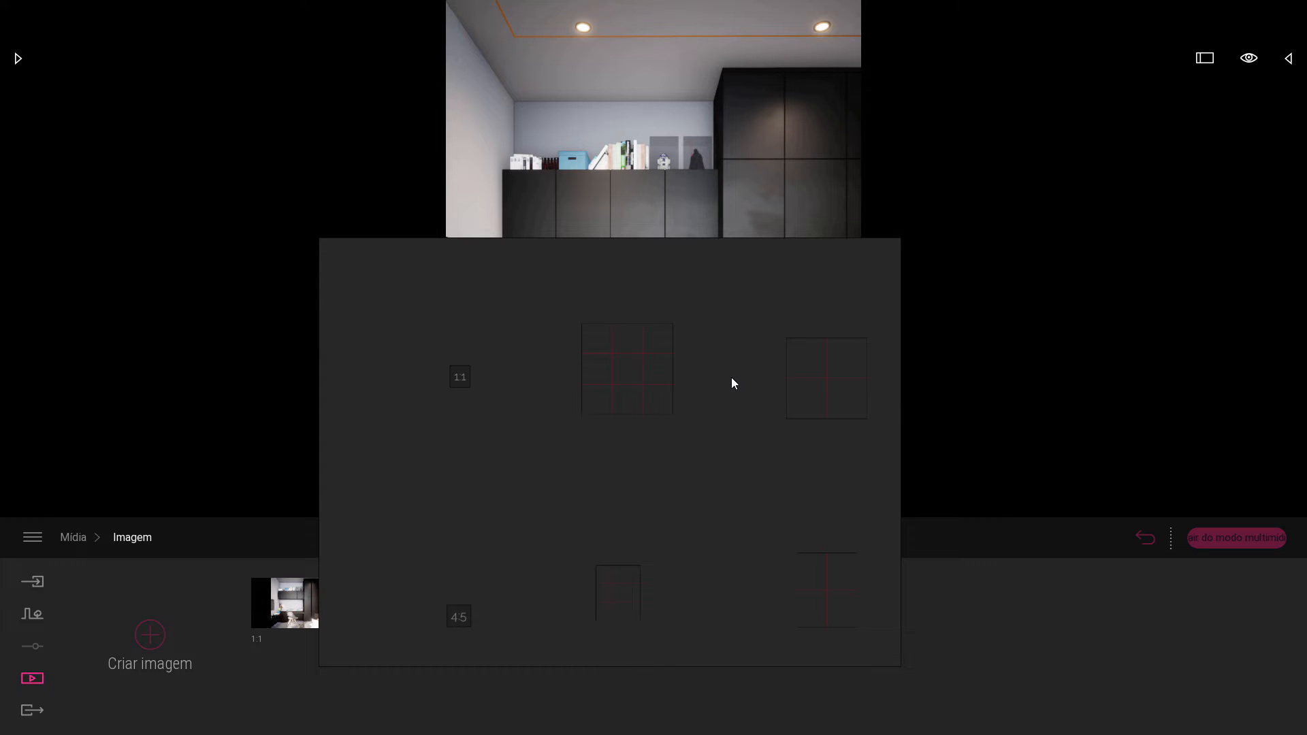
{"action": "left_click_drag", "start_coordinate": [732, 380], "coordinate": [573, 385]}
{"action": "scroll", "coordinate": [674, 395], "scroll_direction": "up", "scroll_amount": 3}
{"action": "scroll", "coordinate": [548, 395], "scroll_direction": "down", "scroll_amount": 5}
{"action": "scroll", "coordinate": [579, 394], "scroll_direction": "up", "scroll_amount": 4}
{"action": "scroll", "coordinate": [677, 373], "scroll_direction": "down", "scroll_amount": 3}
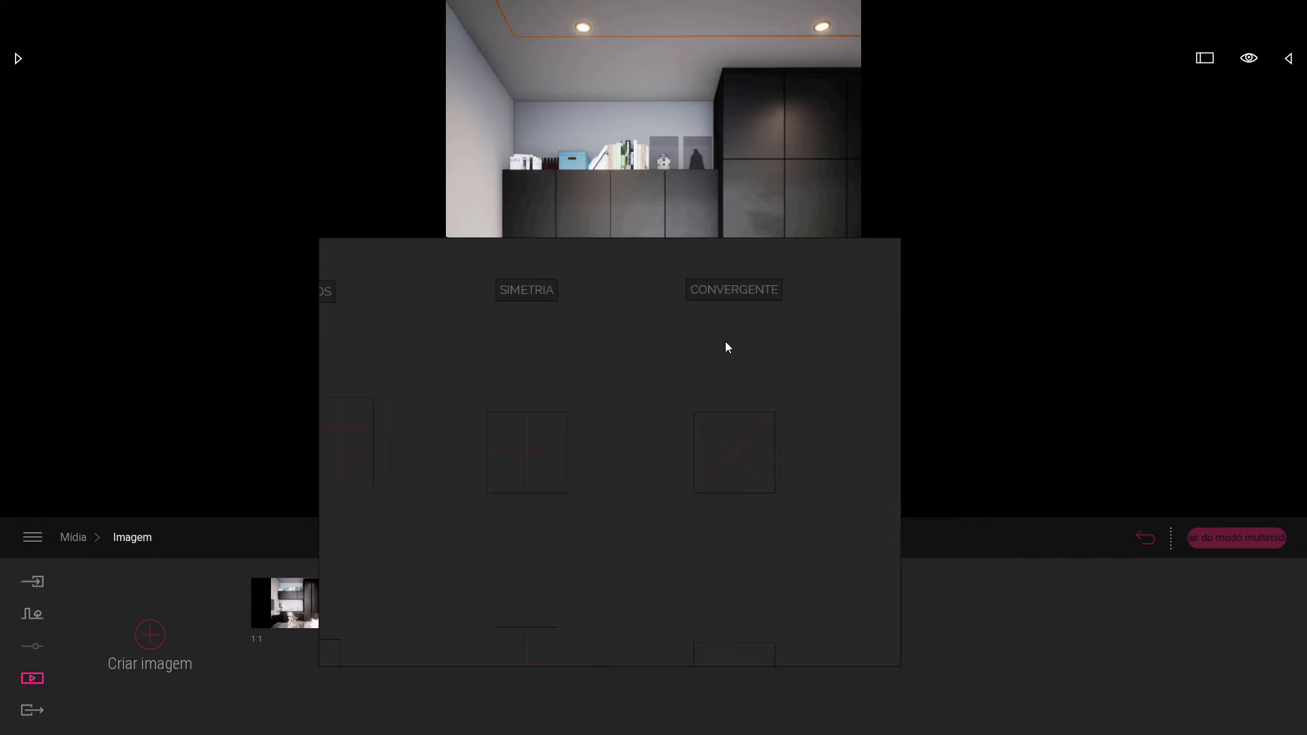
{"action": "scroll", "coordinate": [757, 341], "scroll_direction": "down", "scroll_amount": 2}
{"action": "middle_click_drag", "start_coordinate": [758, 340], "coordinate": [579, 356]}
{"action": "scroll", "coordinate": [733, 345], "scroll_direction": "up", "scroll_amount": 5}
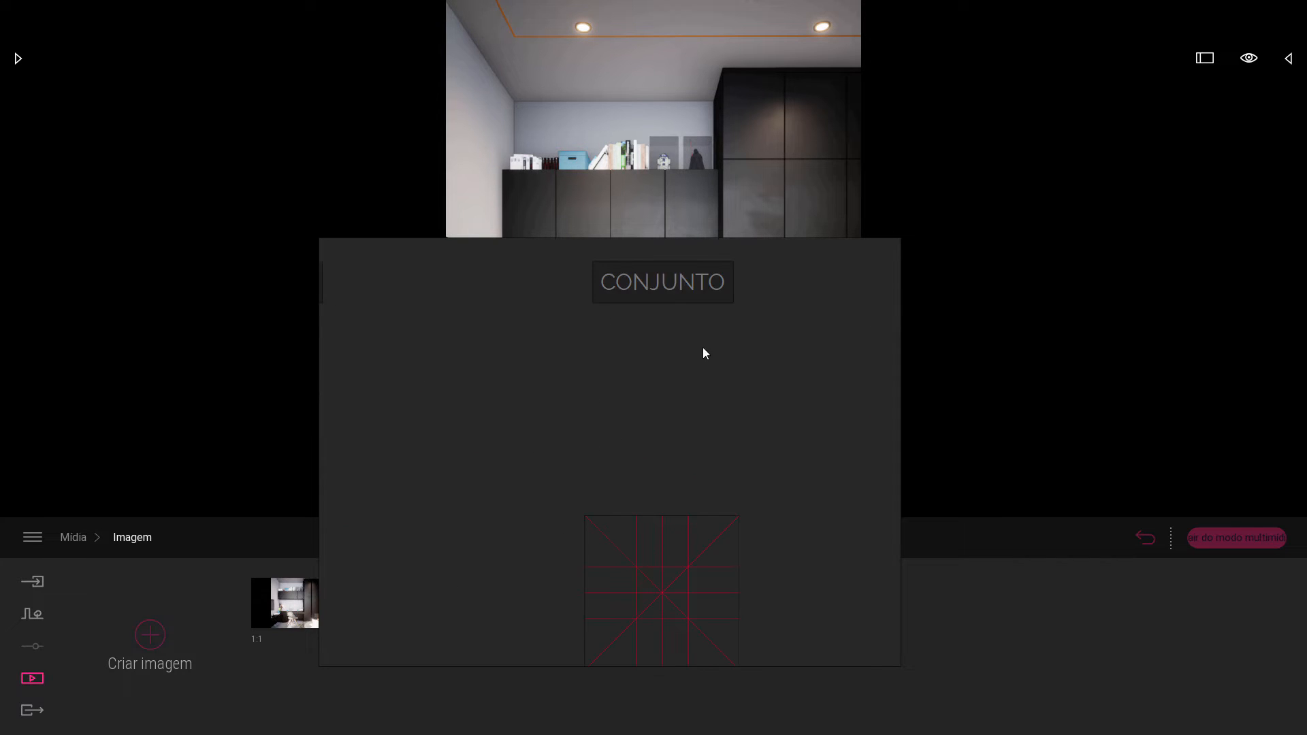
{"action": "middle_click_drag", "start_coordinate": [702, 347], "coordinate": [755, 288]}
{"action": "scroll", "coordinate": [729, 473], "scroll_direction": "up", "scroll_amount": 2}
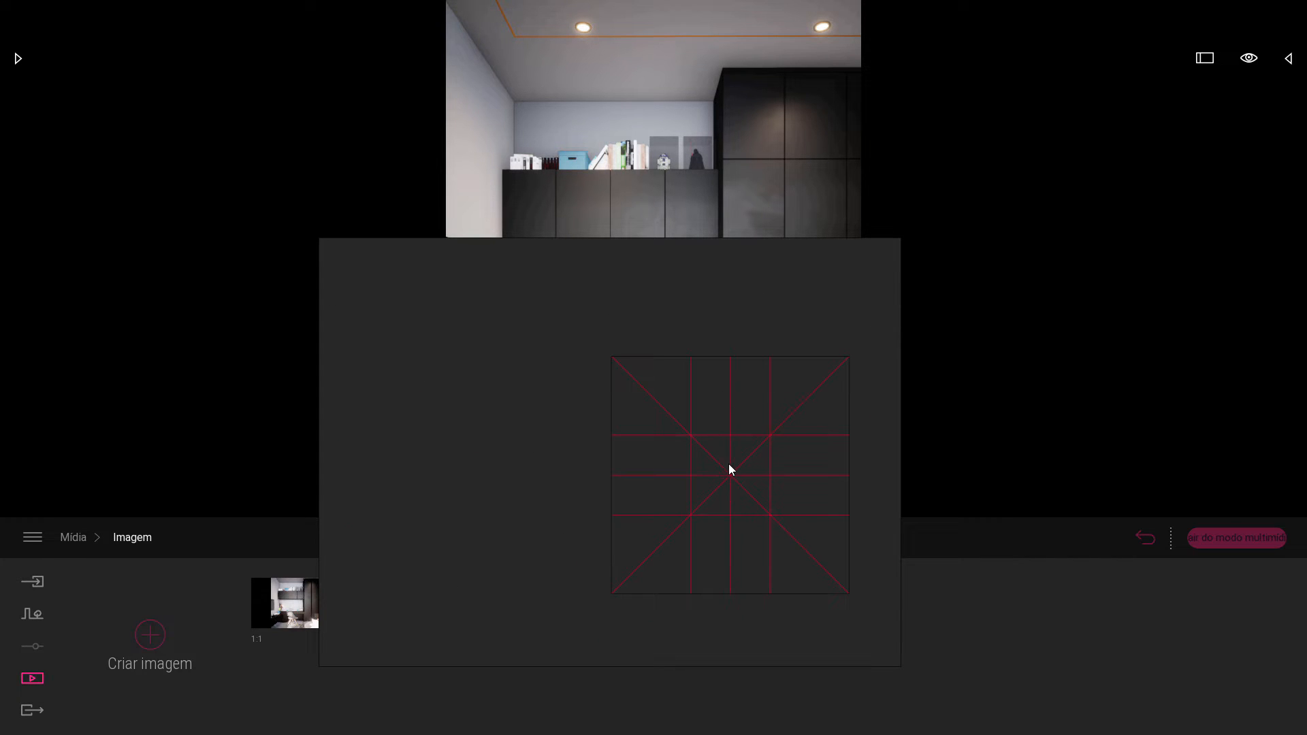
Examine the combined grids in the Conjunto column across the board's aspect-ratio rows.
{"action": "scroll", "coordinate": [729, 470], "scroll_direction": "down", "scroll_amount": 3}
{"action": "middle_click_drag", "start_coordinate": [712, 472], "coordinate": [759, 408]}
{"action": "scroll", "coordinate": [796, 412], "scroll_direction": "up", "scroll_amount": 1}
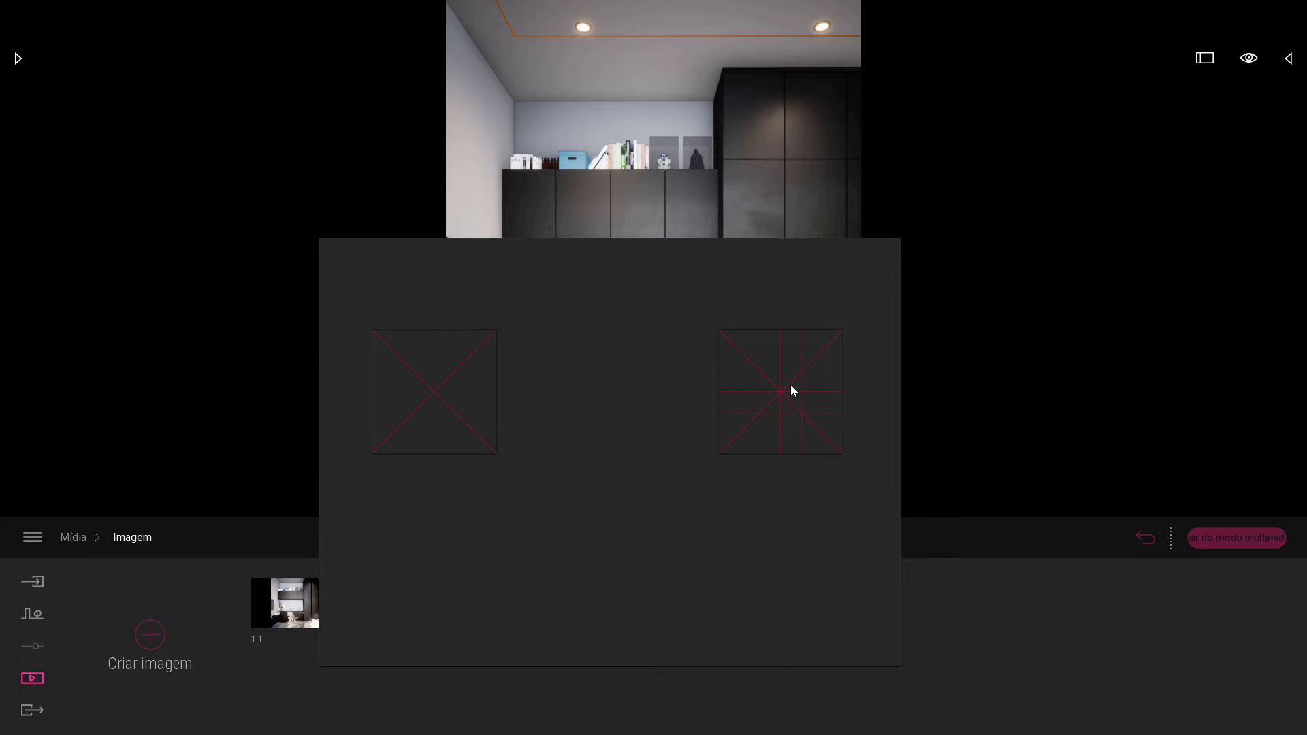
{"action": "scroll", "coordinate": [790, 385], "scroll_direction": "down", "scroll_amount": 7}
{"action": "middle_click_drag", "start_coordinate": [773, 407], "coordinate": [813, 337]}
{"action": "scroll", "coordinate": [676, 369], "scroll_direction": "up", "scroll_amount": 7}
{"action": "scroll", "coordinate": [573, 387], "scroll_direction": "up", "scroll_amount": 1}
{"action": "scroll", "coordinate": [567, 383], "scroll_direction": "down", "scroll_amount": 3}
{"action": "scroll", "coordinate": [566, 382], "scroll_direction": "down", "scroll_amount": 2}
Examine the golden spiral grids and their different orientations in the last row of the board.
{"action": "middle_click_drag", "start_coordinate": [603, 427], "coordinate": [587, 361]}
{"action": "scroll", "coordinate": [583, 381], "scroll_direction": "up", "scroll_amount": 1}
{"action": "middle_click_drag", "start_coordinate": [583, 545], "coordinate": [573, 444]}
{"action": "scroll", "coordinate": [539, 532], "scroll_direction": "up", "scroll_amount": 6}
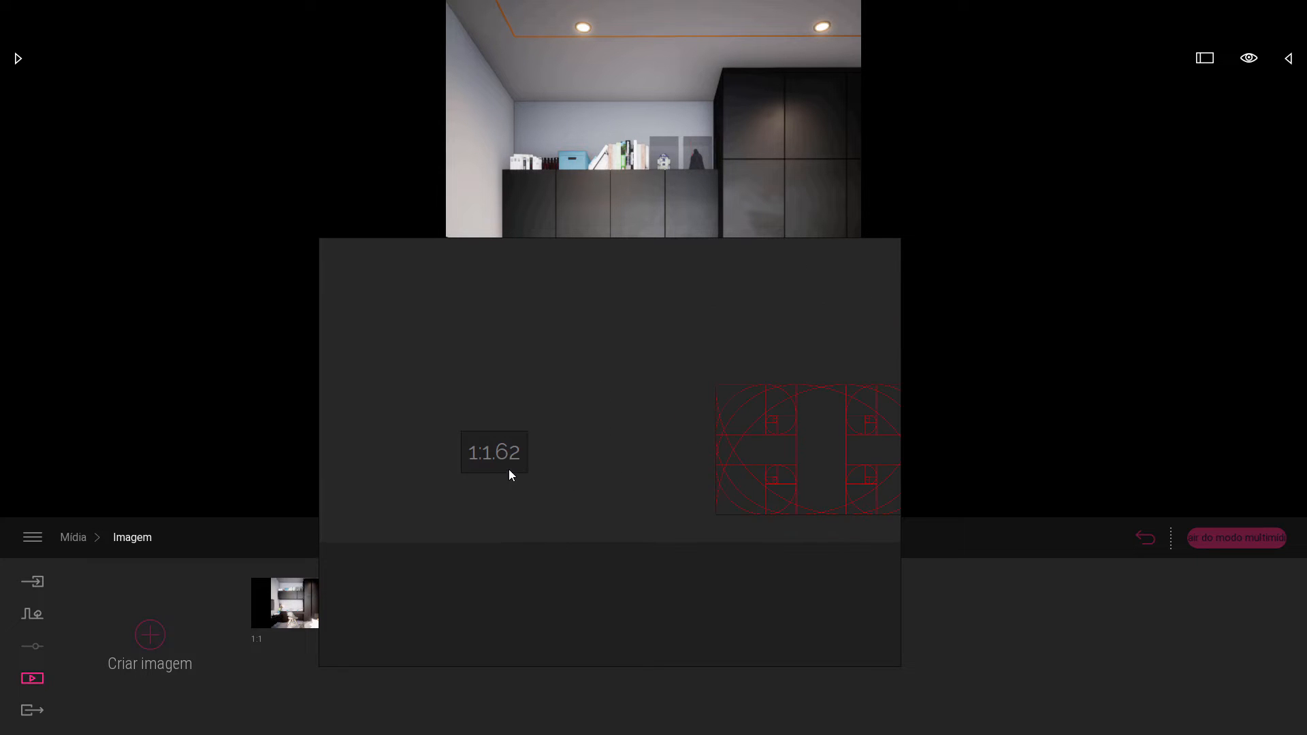
{"action": "scroll", "coordinate": [634, 461], "scroll_direction": "down", "scroll_amount": 2}
{"action": "middle_click_drag", "start_coordinate": [756, 461], "coordinate": [492, 494]}
{"action": "scroll", "coordinate": [664, 470], "scroll_direction": "down", "scroll_amount": 2}
{"action": "scroll", "coordinate": [619, 492], "scroll_direction": "up", "scroll_amount": 5}
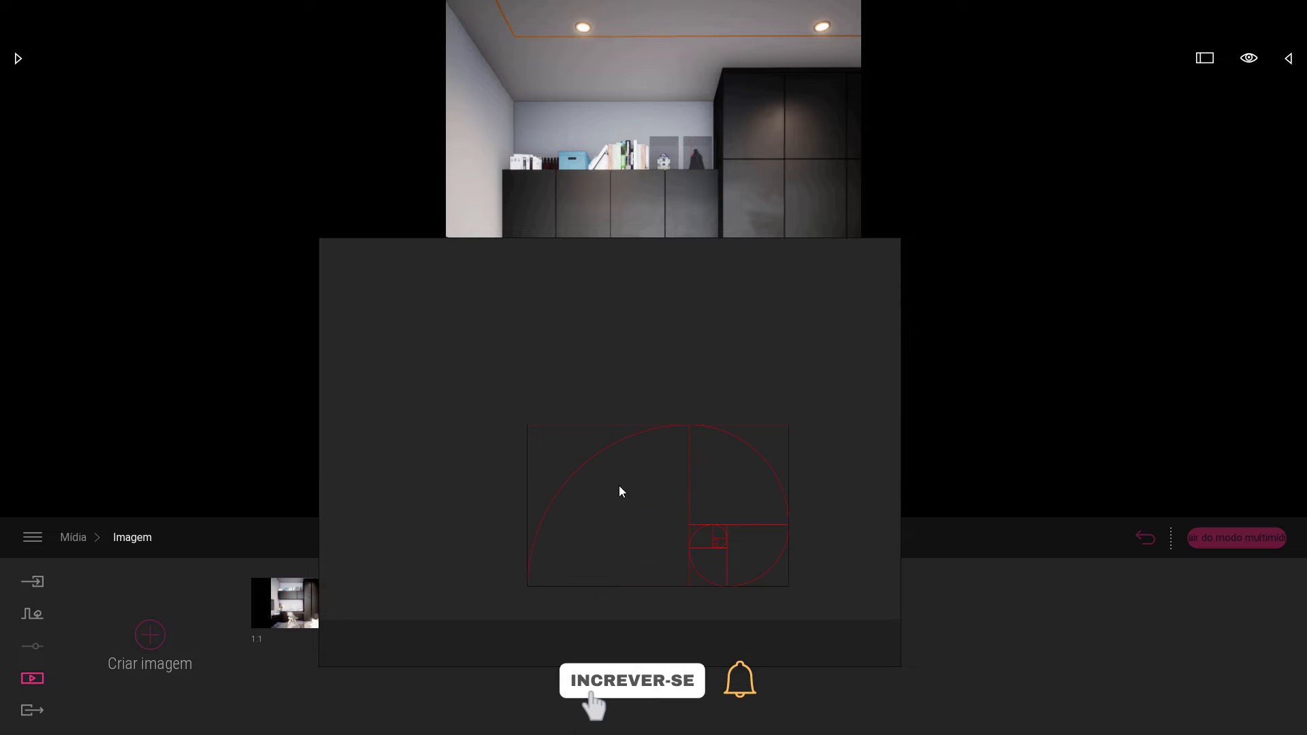
{"action": "scroll", "coordinate": [586, 509], "scroll_direction": "down", "scroll_amount": 5}
{"action": "scroll", "coordinate": [739, 517], "scroll_direction": "up", "scroll_amount": 6}
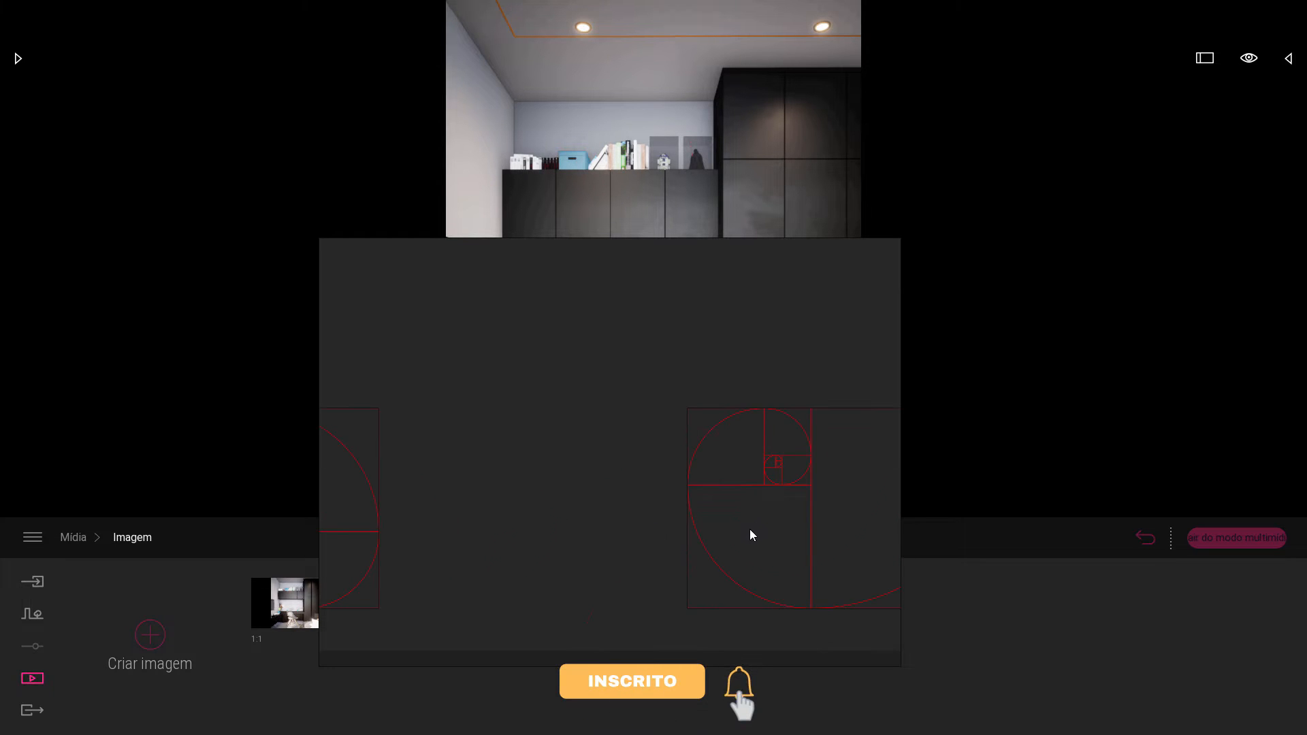
{"action": "scroll", "coordinate": [749, 529], "scroll_direction": "down", "scroll_amount": 6}
{"action": "scroll", "coordinate": [769, 493], "scroll_direction": "down", "scroll_amount": 4}
{"action": "scroll", "coordinate": [728, 487], "scroll_direction": "down", "scroll_amount": 4}
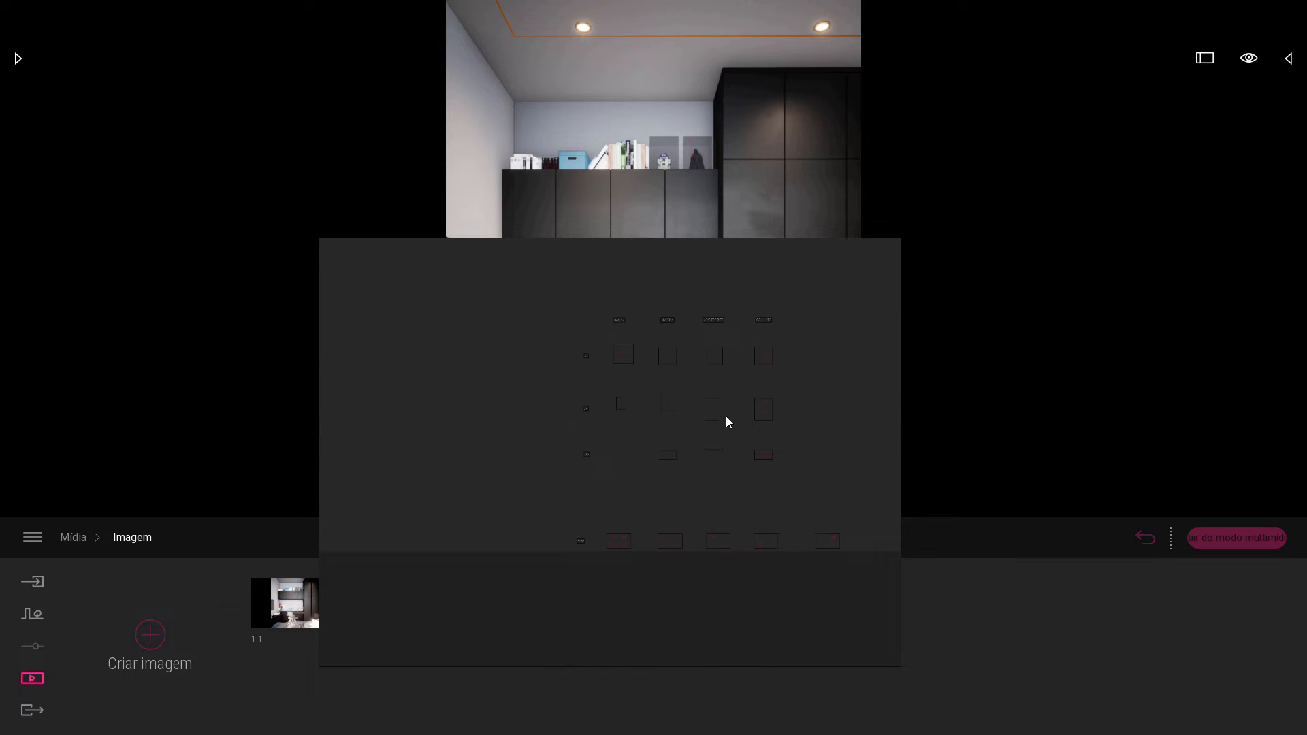
Inspect the 4:5 combined grid, focus the view on the 4:5 thirds grid, and focus on the 1:1 symmetry grid.
{"action": "scroll", "coordinate": [728, 411], "scroll_direction": "up", "scroll_amount": 5}
{"action": "scroll", "coordinate": [701, 400], "scroll_direction": "up", "scroll_amount": 5}
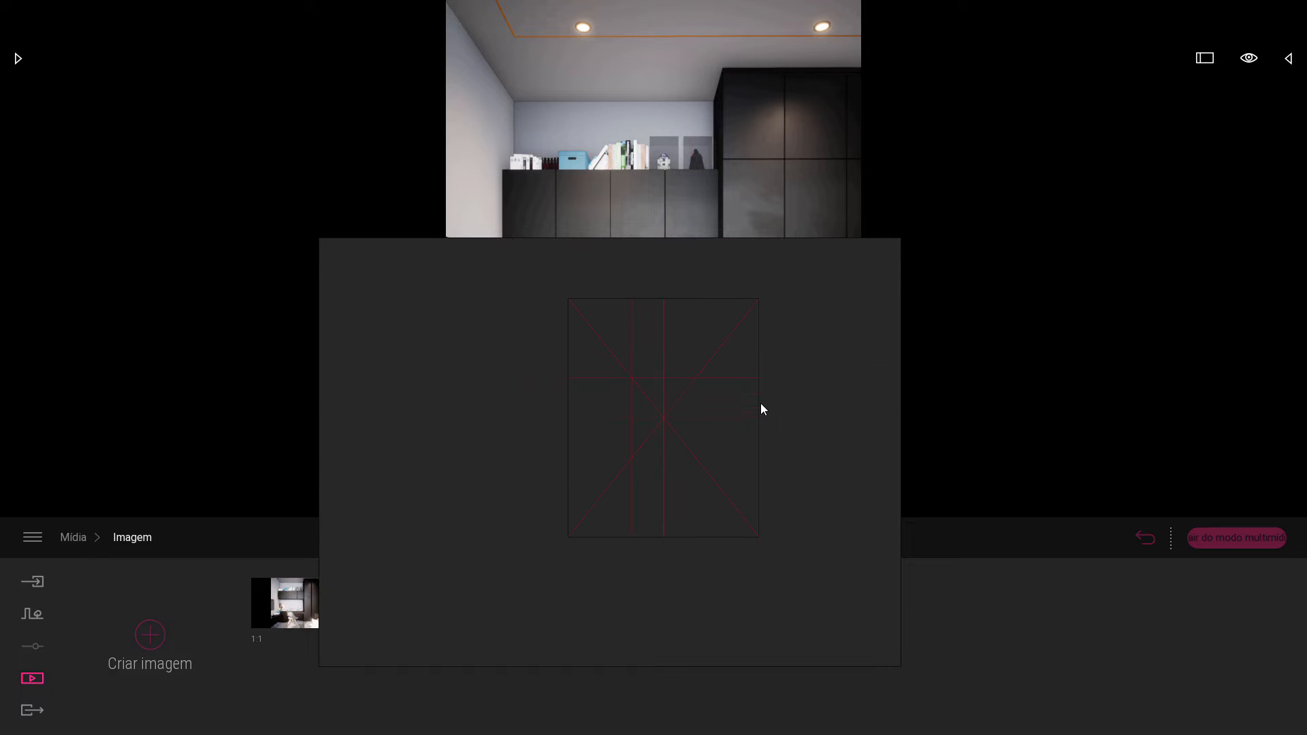
{"action": "scroll", "coordinate": [760, 408], "scroll_direction": "down", "scroll_amount": 5}
{"action": "scroll", "coordinate": [529, 347], "scroll_direction": "up", "scroll_amount": 5}
{"action": "scroll", "coordinate": [551, 367], "scroll_direction": "down", "scroll_amount": 5}
{"action": "scroll", "coordinate": [613, 453], "scroll_direction": "up", "scroll_amount": 5}
{"action": "scroll", "coordinate": [444, 425], "scroll_direction": "up", "scroll_amount": 3}
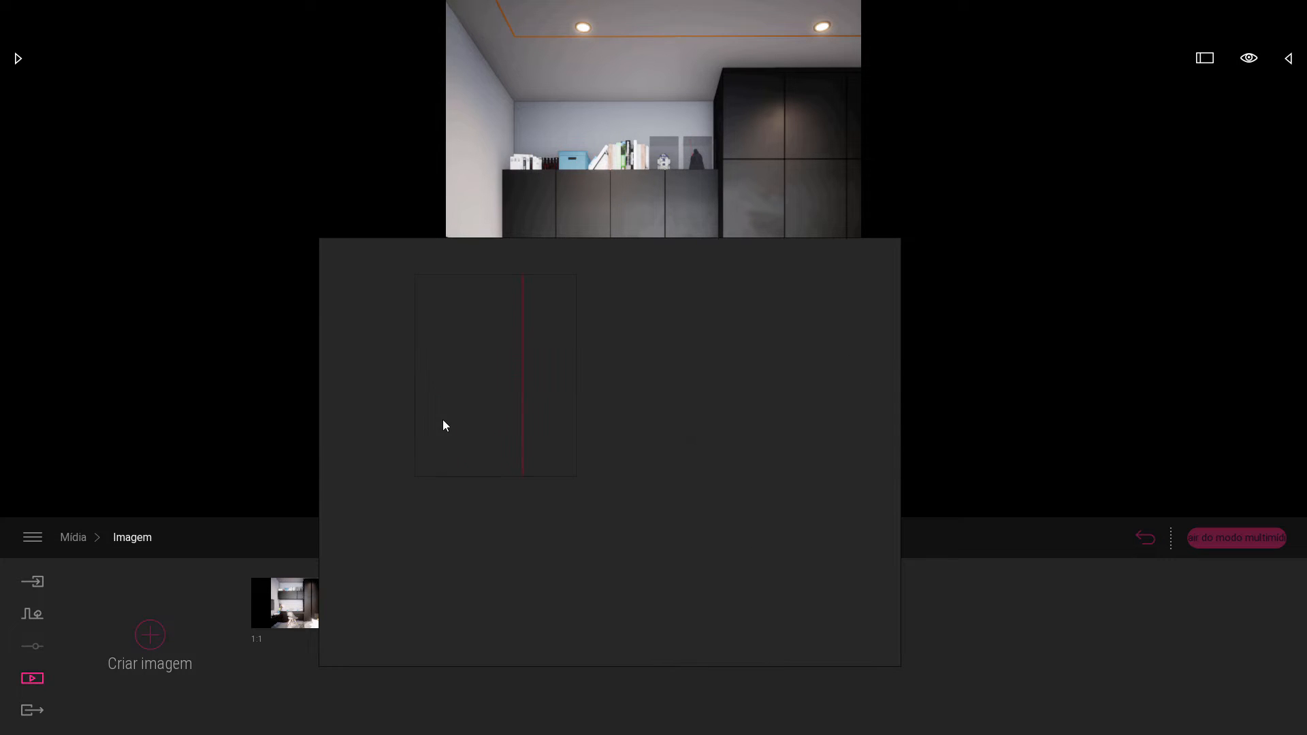
{"action": "left_click", "coordinate": [503, 390]}
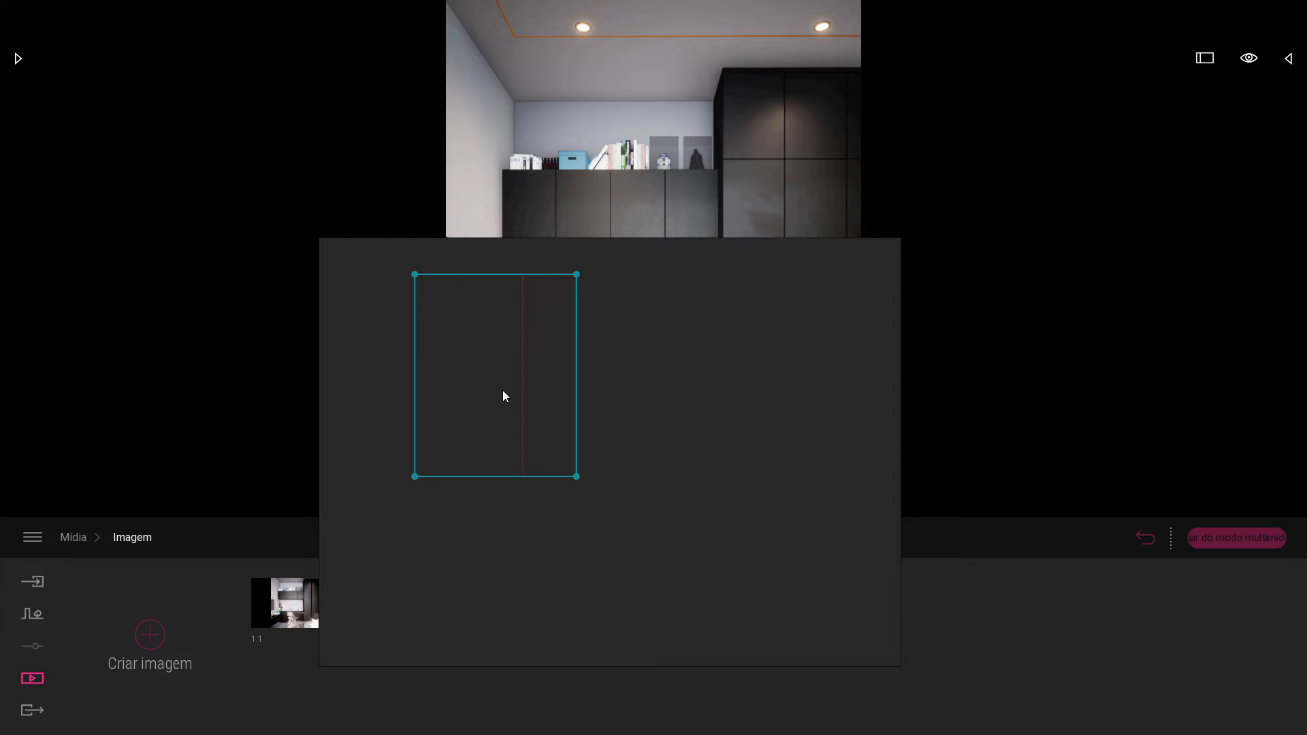
{"action": "double_click", "coordinate": [503, 391]}
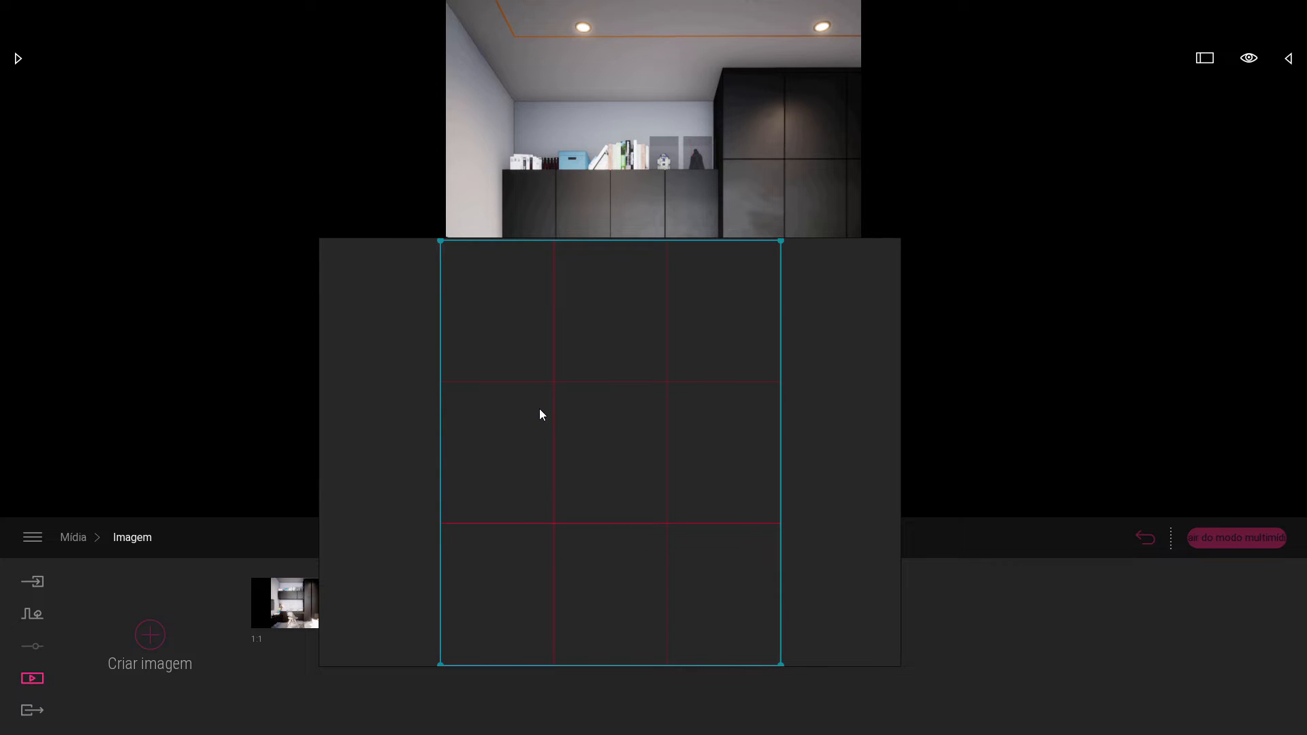
{"action": "scroll", "coordinate": [539, 408], "scroll_direction": "down", "scroll_amount": 10}
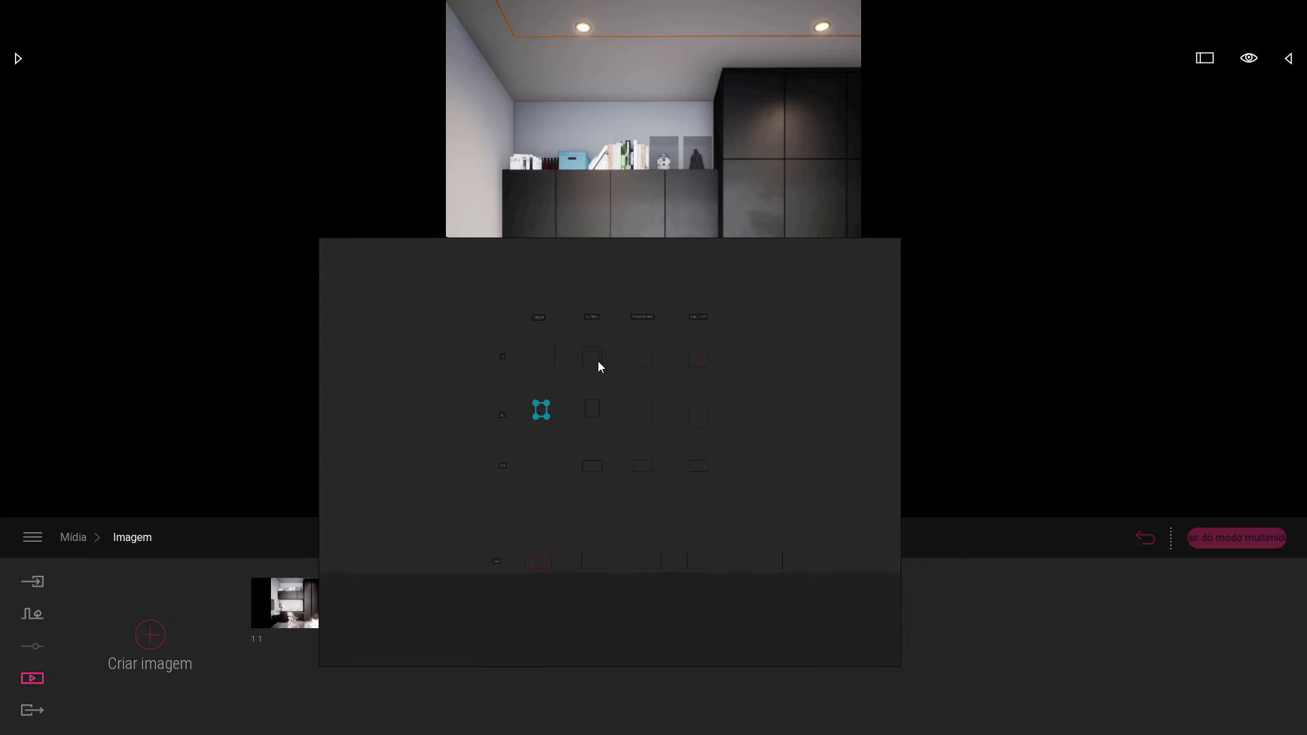
{"action": "double_click", "coordinate": [598, 361]}
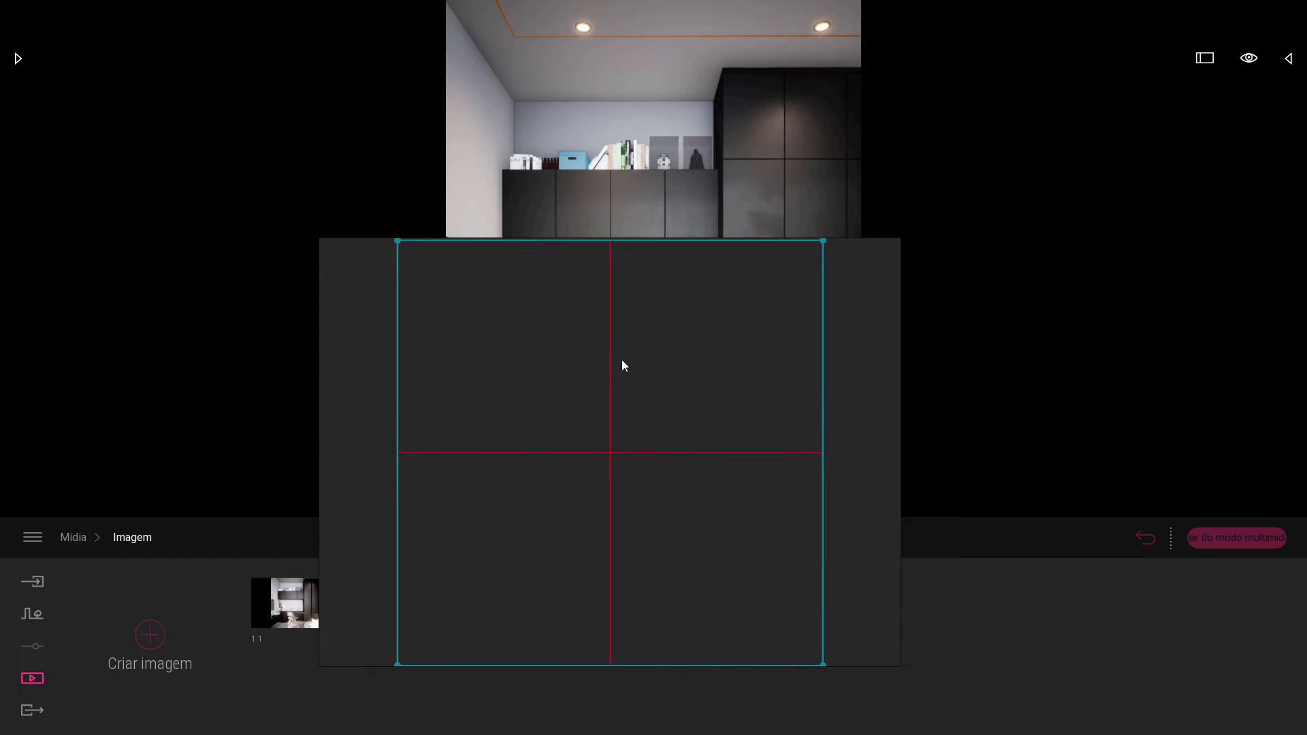
Focus on the 1:1 thirds grid, overlay it transparently on the room render, and turn the overlay off again.
{"action": "scroll", "coordinate": [618, 358], "scroll_direction": "down", "scroll_amount": 10}
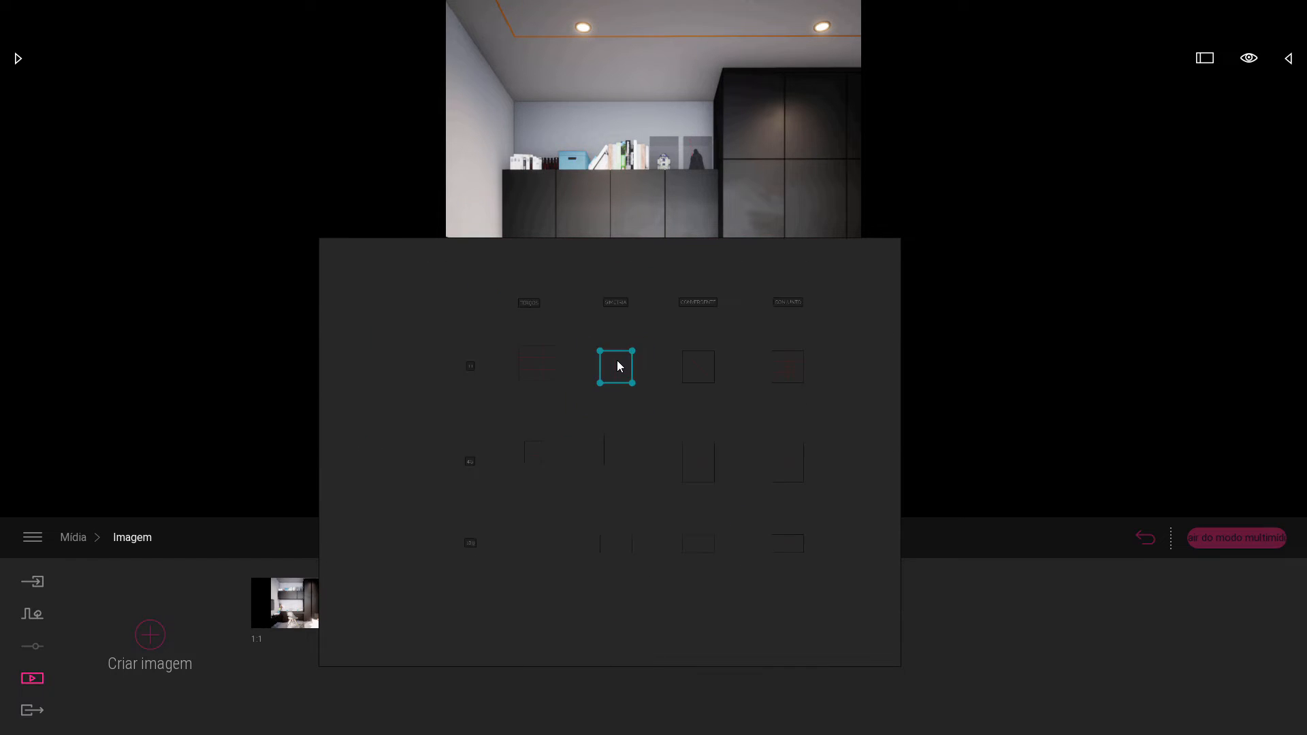
{"action": "double_click", "coordinate": [570, 368]}
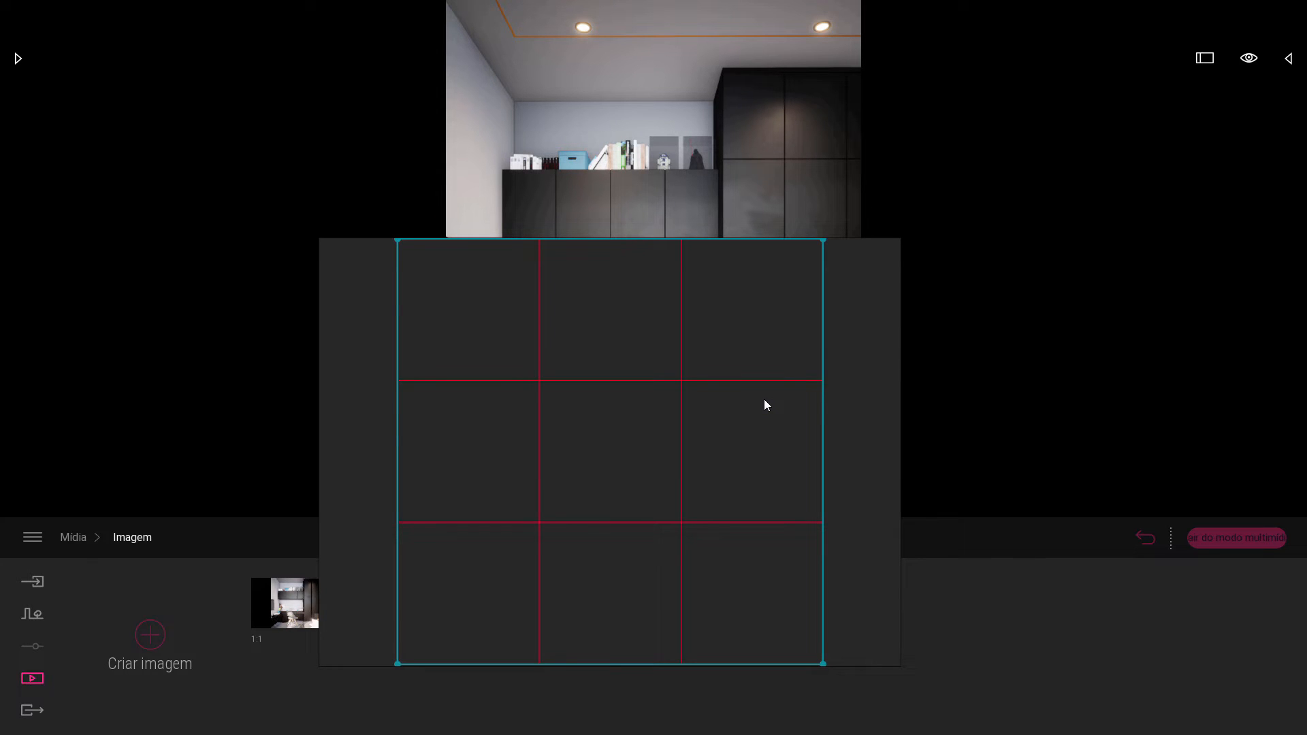
{"action": "key", "text": "ctrl+y"}
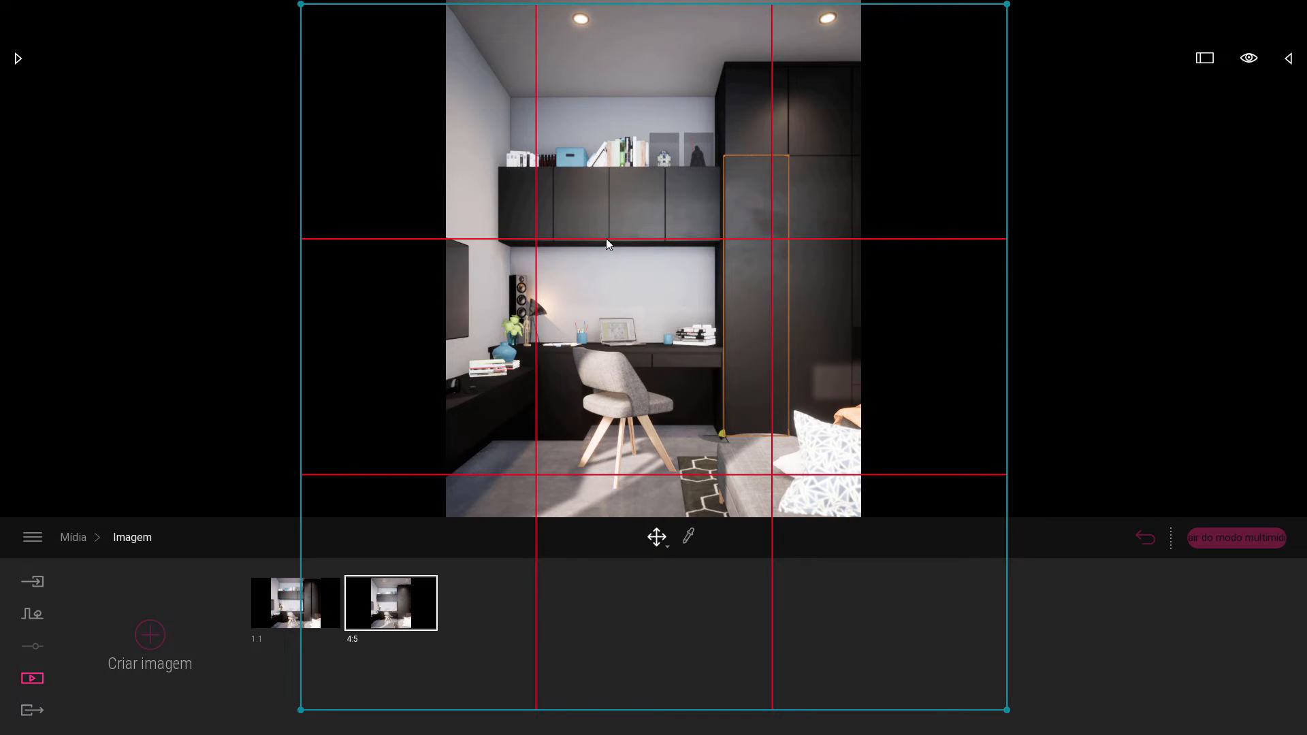
{"action": "key", "text": "ctrl+y"}
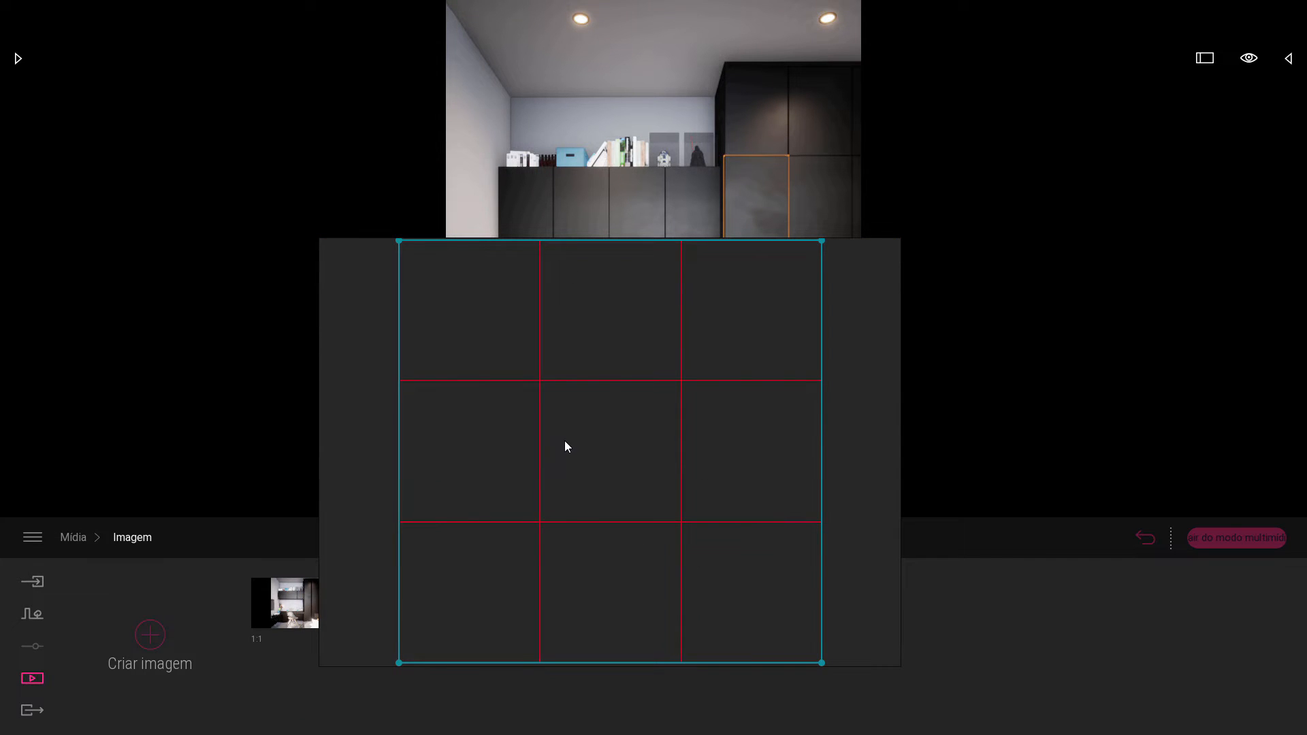
Find the 4:5 grid in the Terços column, focus on it, and overlay it transparently on the room render.
{"action": "scroll", "coordinate": [569, 436], "scroll_direction": "down", "scroll_amount": 3}
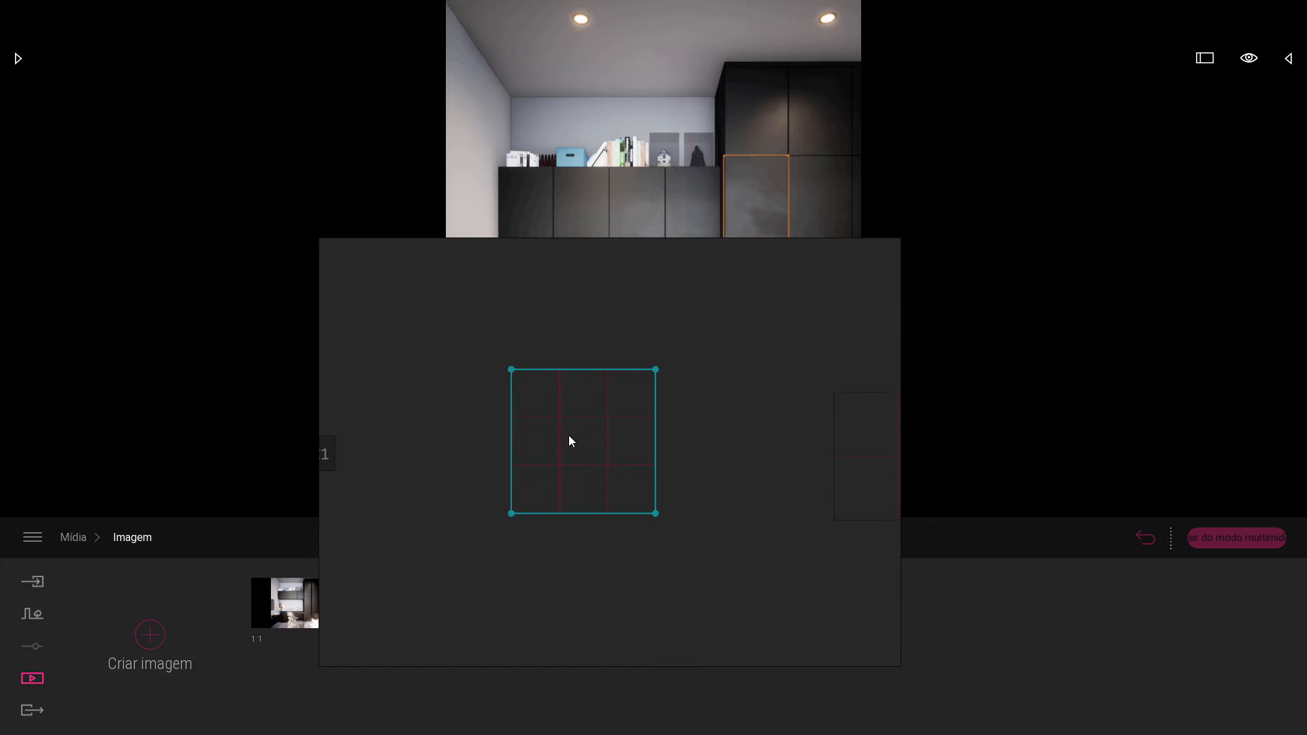
{"action": "scroll", "coordinate": [569, 436], "scroll_direction": "down", "scroll_amount": 2}
{"action": "scroll", "coordinate": [649, 446], "scroll_direction": "up", "scroll_amount": 5}
{"action": "scroll", "coordinate": [607, 390], "scroll_direction": "down", "scroll_amount": 6}
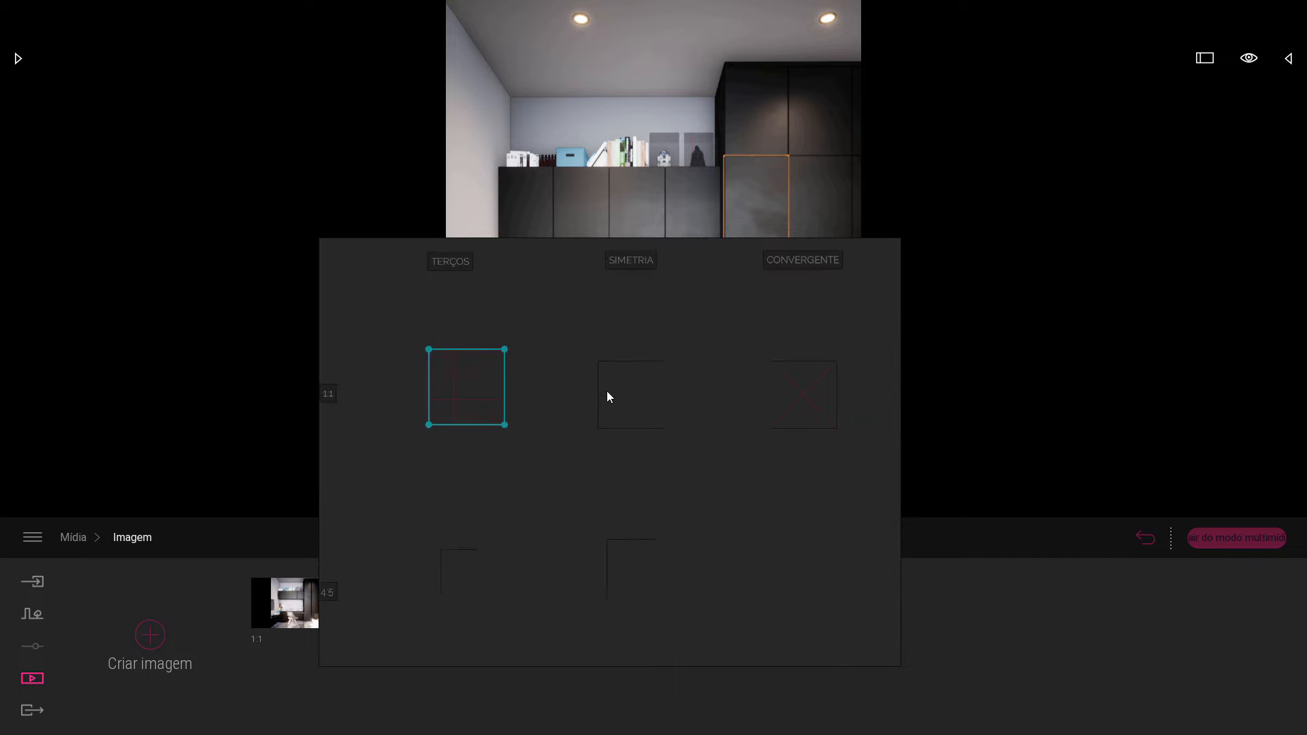
{"action": "scroll", "coordinate": [692, 452], "scroll_direction": "up", "scroll_amount": 3}
{"action": "scroll", "coordinate": [713, 380], "scroll_direction": "down", "scroll_amount": 4}
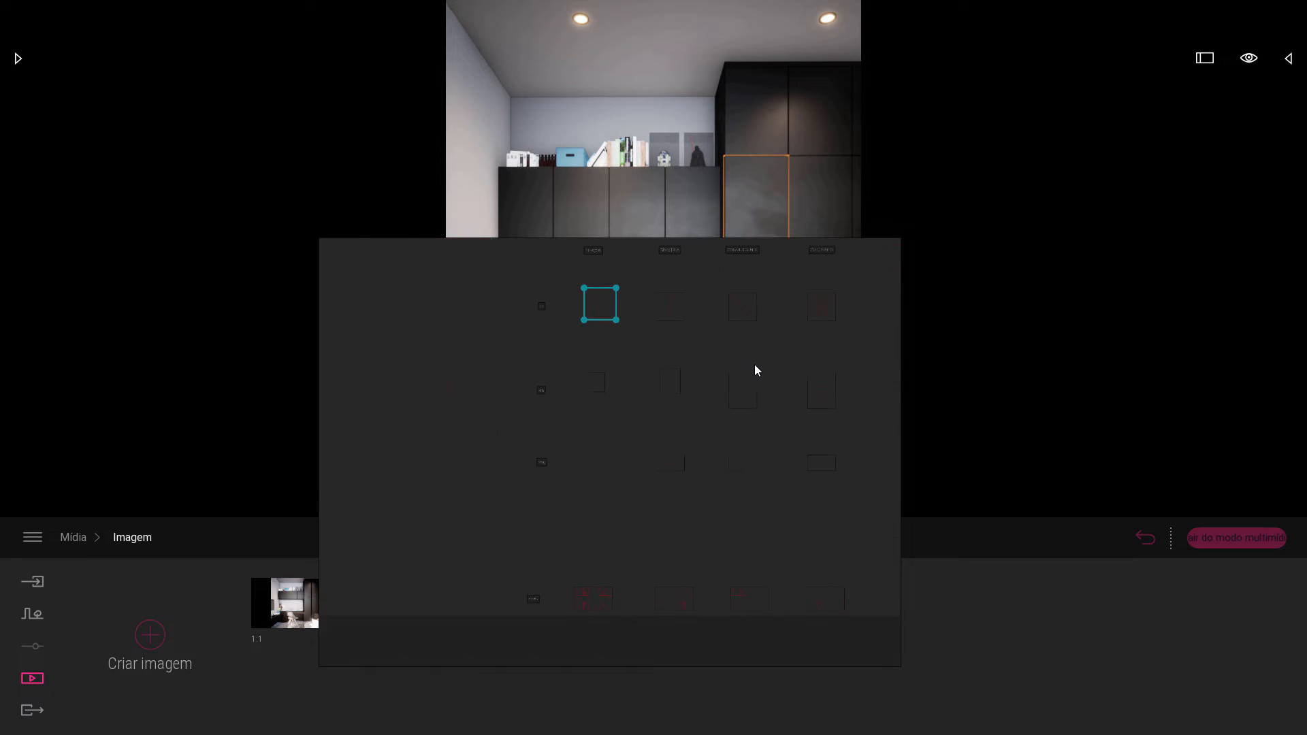
{"action": "scroll", "coordinate": [702, 427], "scroll_direction": "up", "scroll_amount": 3}
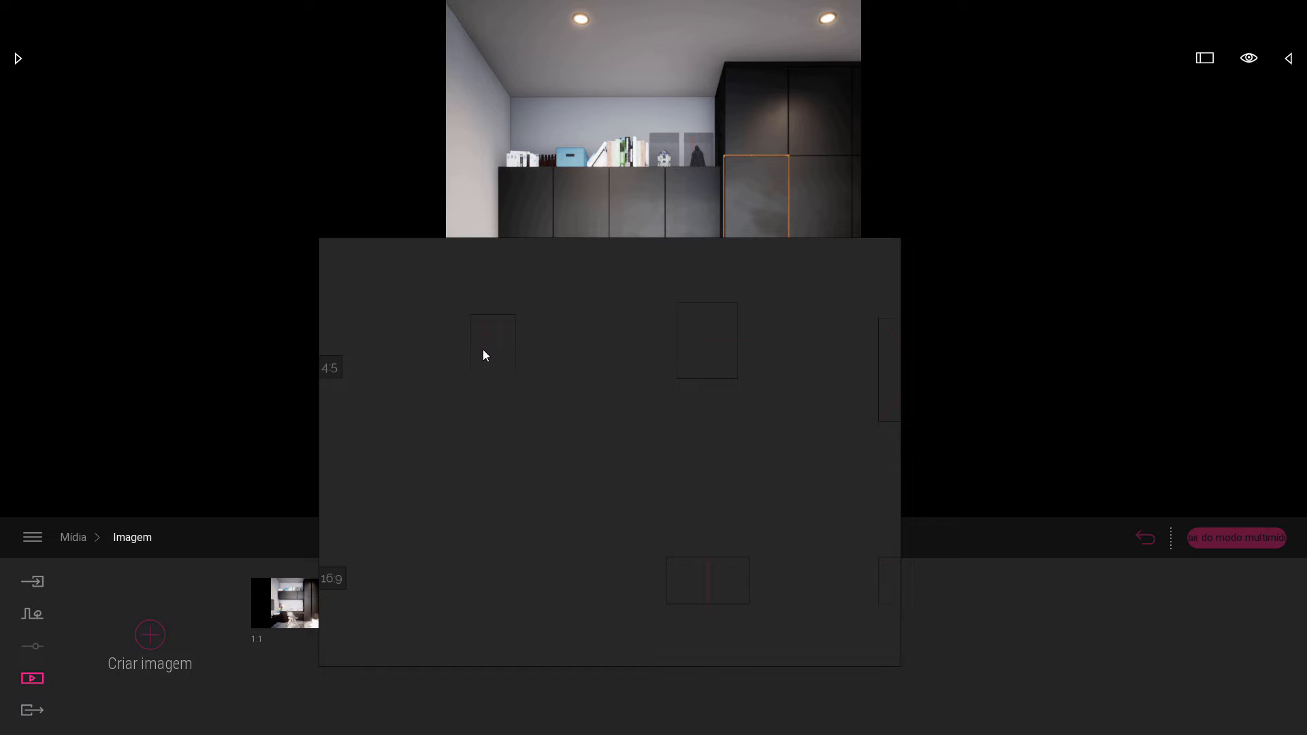
{"action": "scroll", "coordinate": [455, 372], "scroll_direction": "down", "scroll_amount": 5}
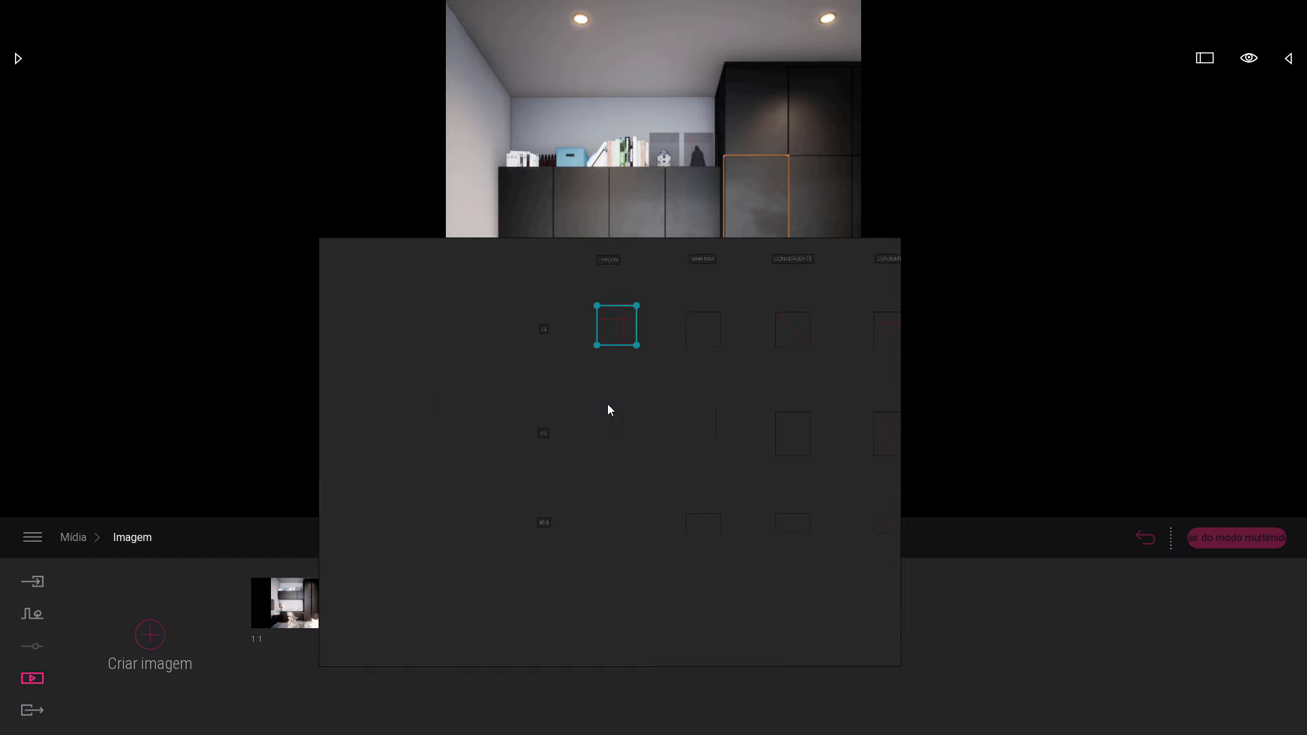
{"action": "scroll", "coordinate": [619, 272], "scroll_direction": "up", "scroll_amount": 3}
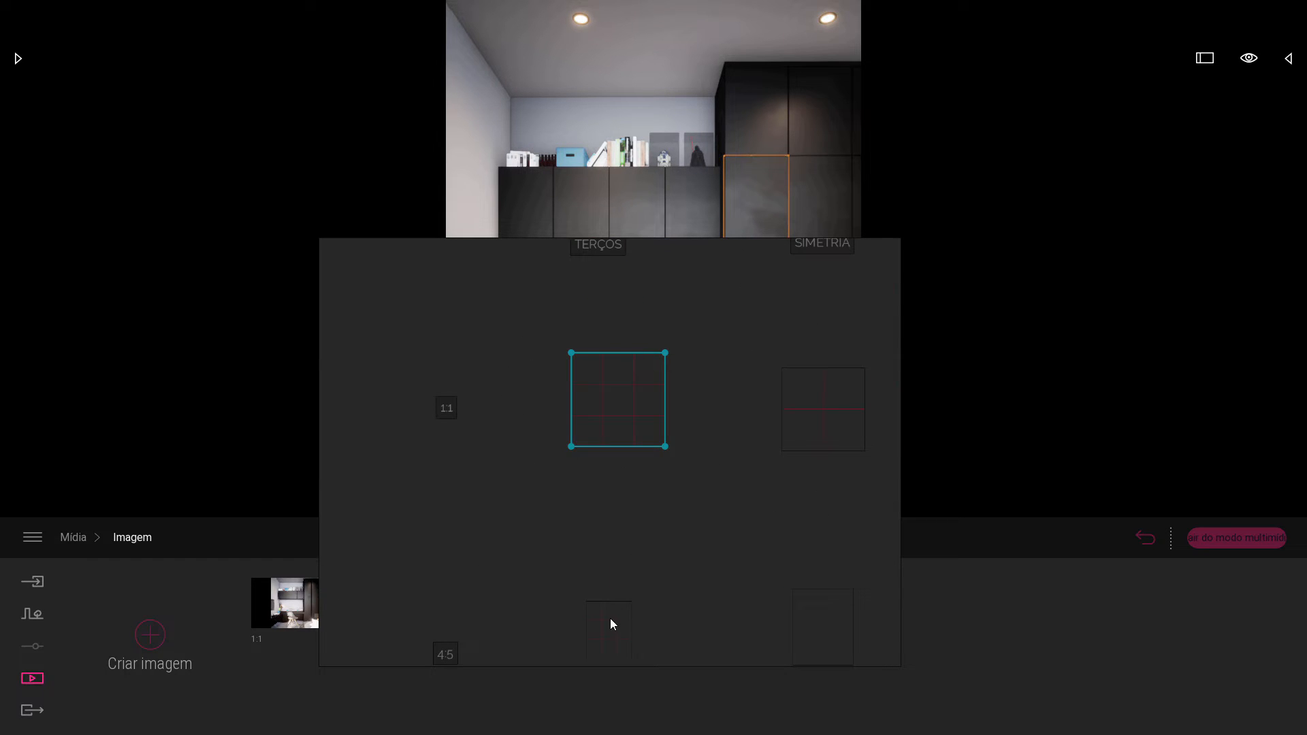
{"action": "left_click", "coordinate": [610, 619]}
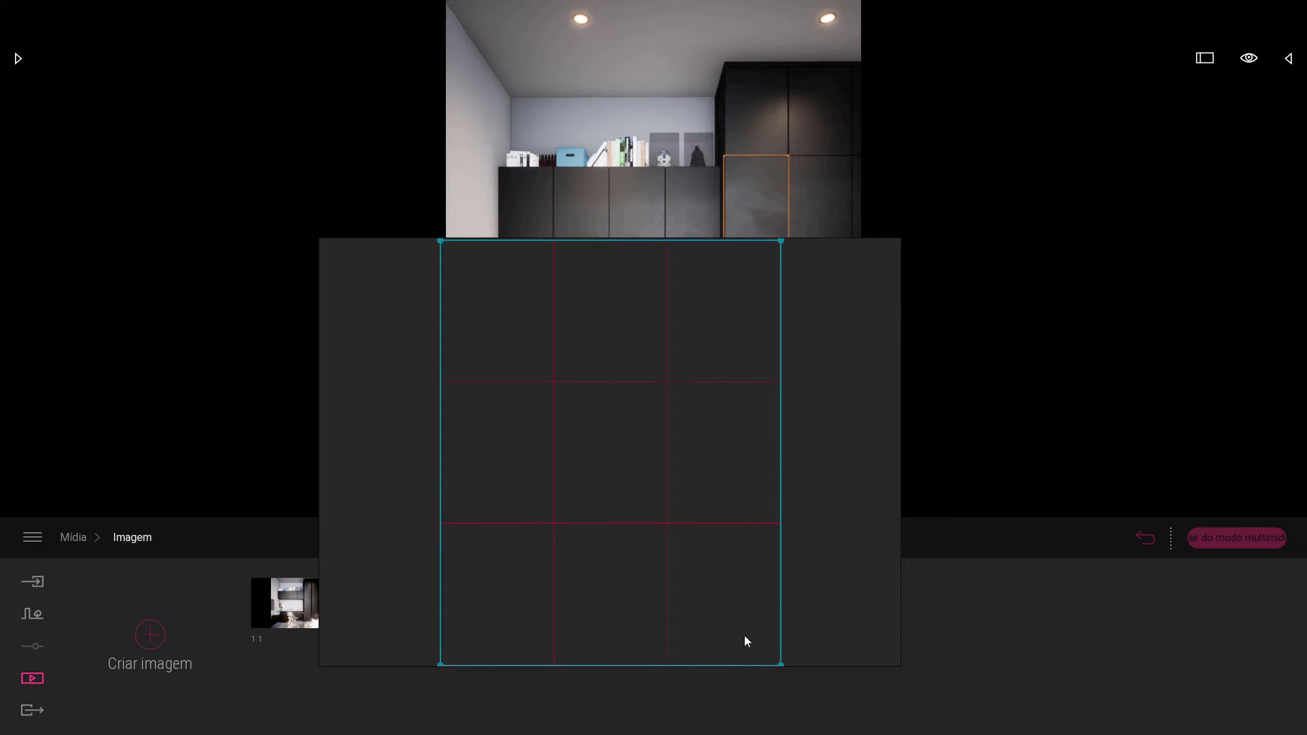
{"action": "key", "text": "ctrl+y"}
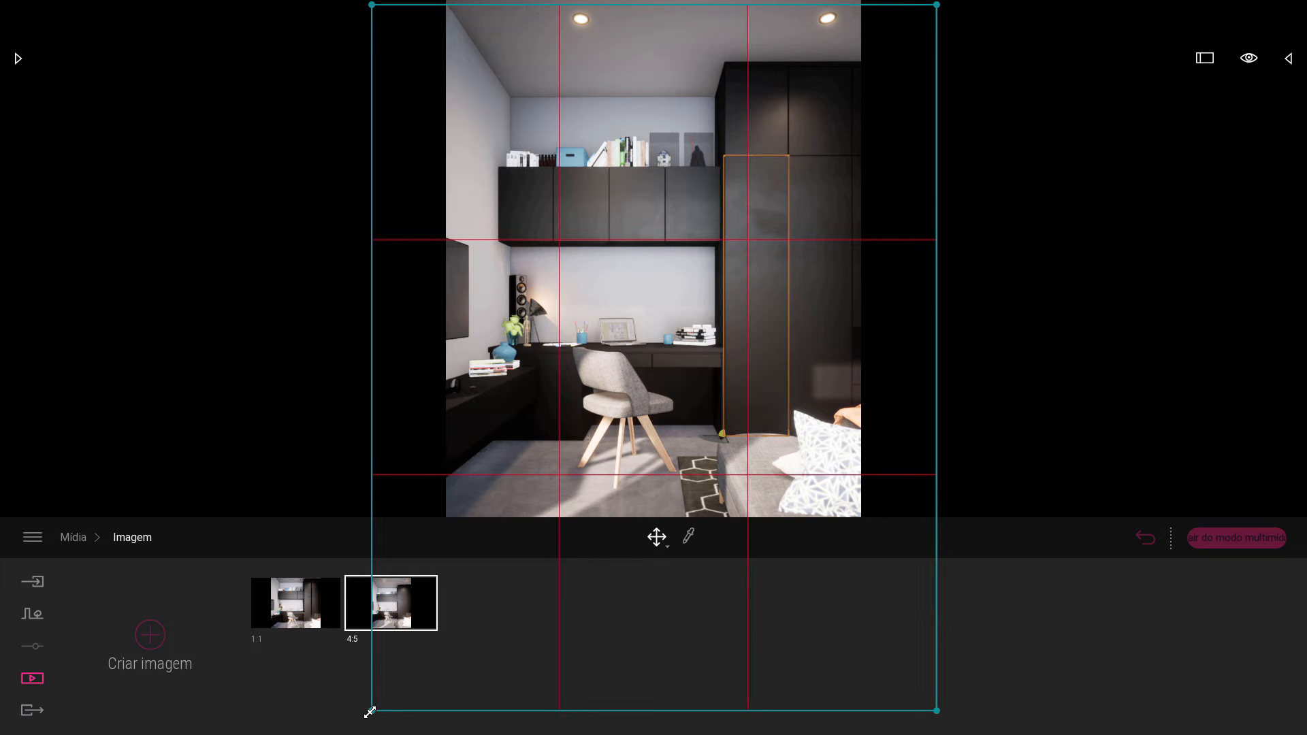
Resize the 4:5 thirds grid from its corners until it covers the 4:5 render frame.
{"action": "left_click_drag", "start_coordinate": [369, 712], "coordinate": [777, 431]}
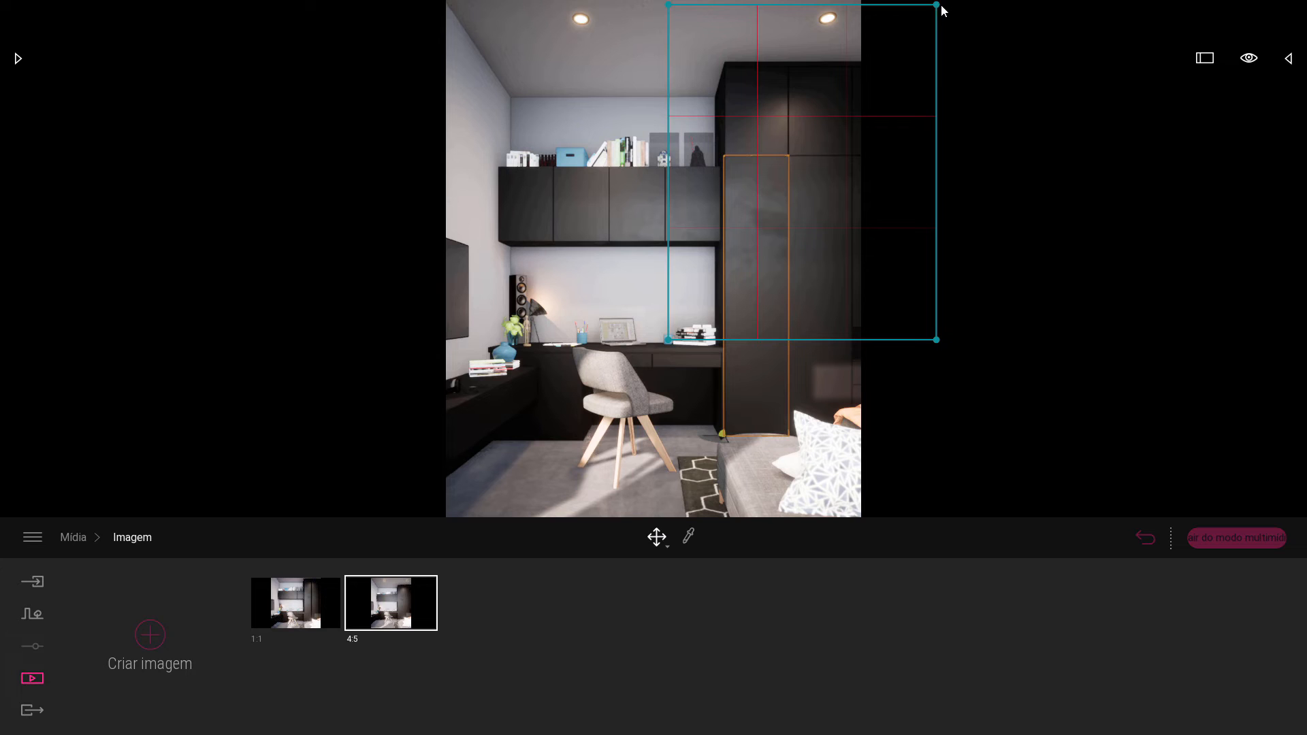
{"action": "left_click_drag", "start_coordinate": [936, 6], "coordinate": [853, 93]}
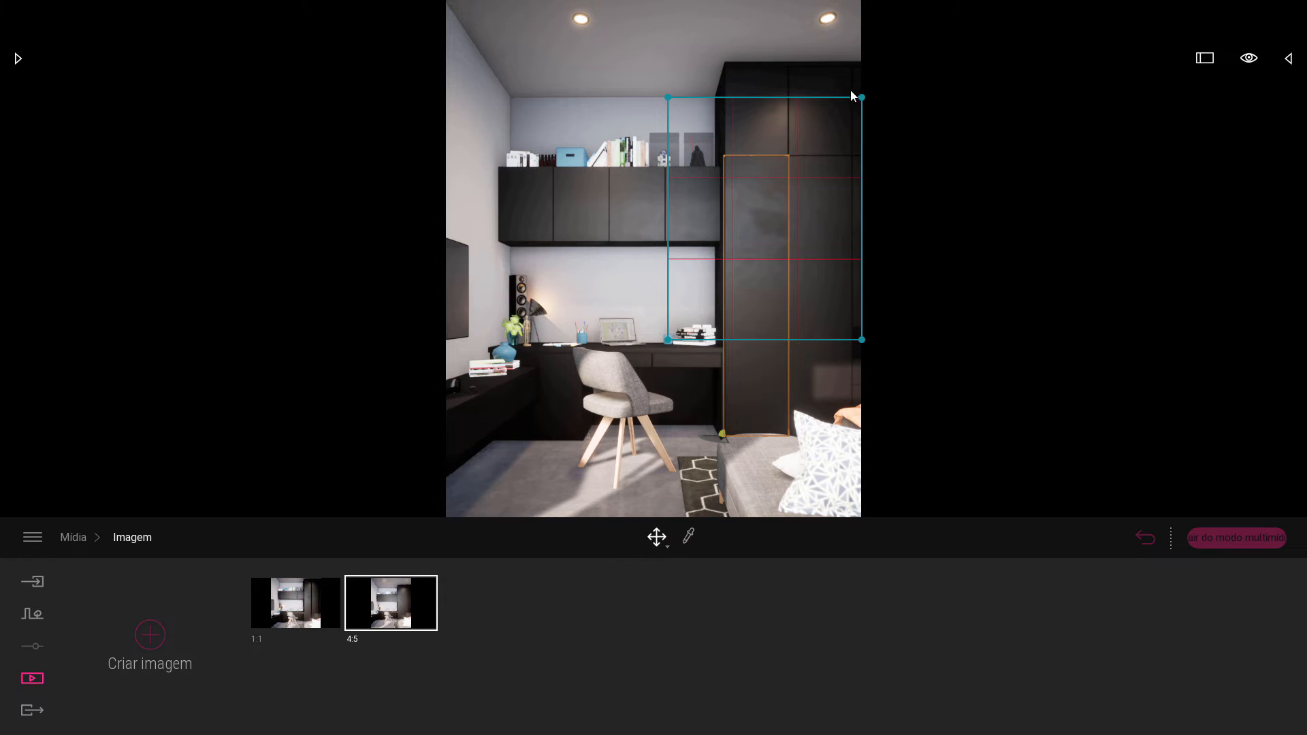
{"action": "left_click_drag", "start_coordinate": [668, 340], "coordinate": [495, 499]}
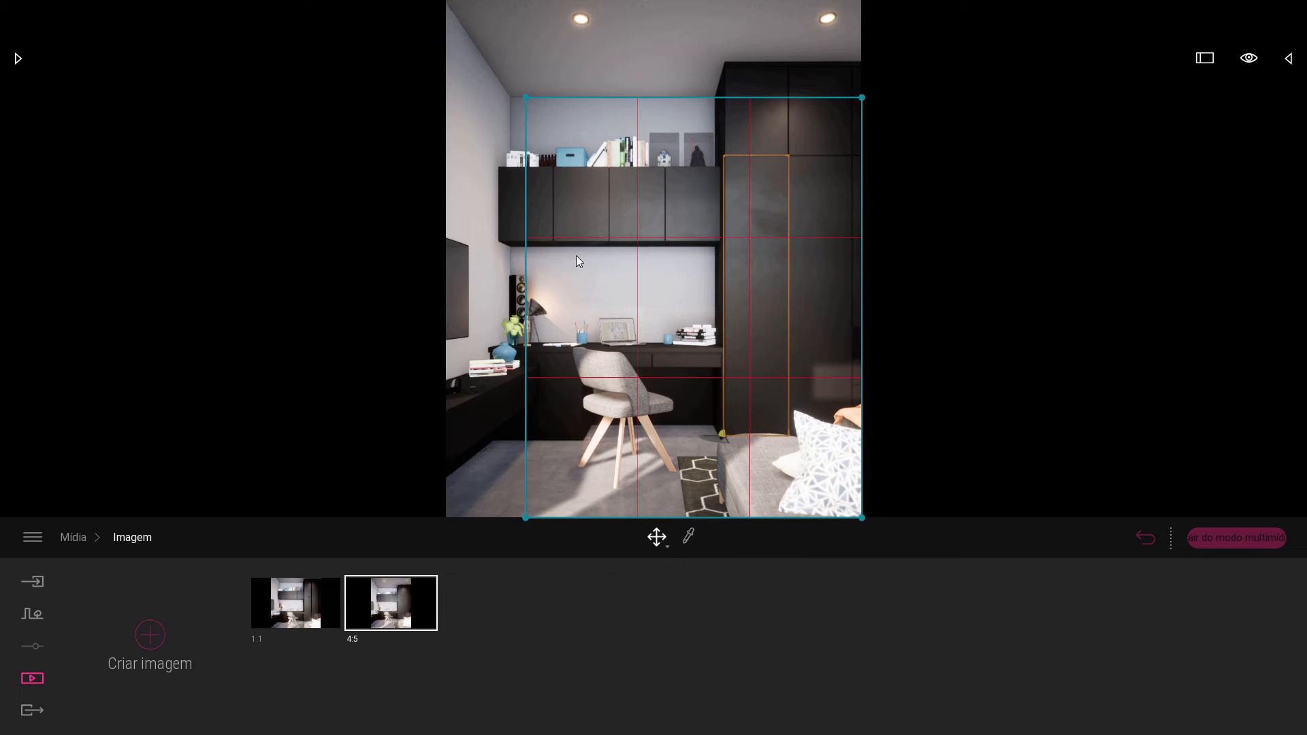
{"action": "left_click_drag", "start_coordinate": [531, 101], "coordinate": [428, 18]}
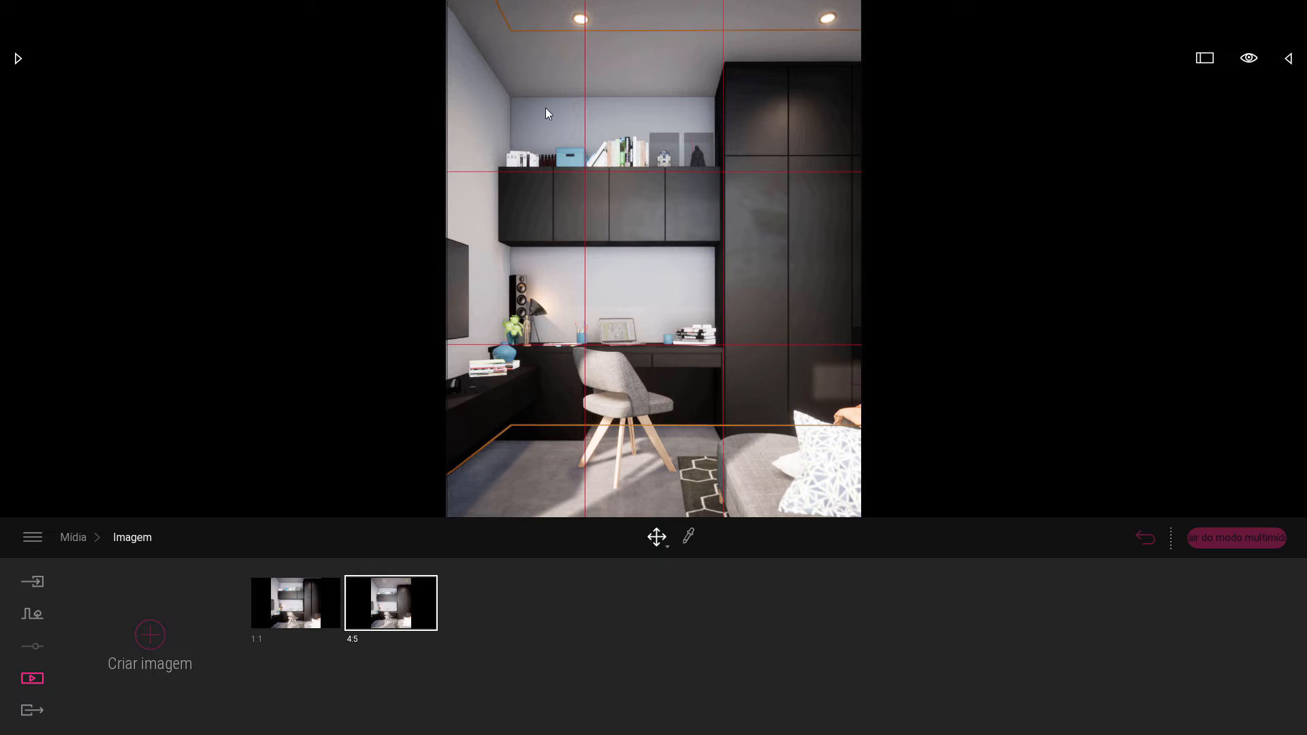
Nudge the 4:5 thirds grid slightly down over the render frame and deselect it.
{"action": "left_click", "coordinate": [585, 96]}
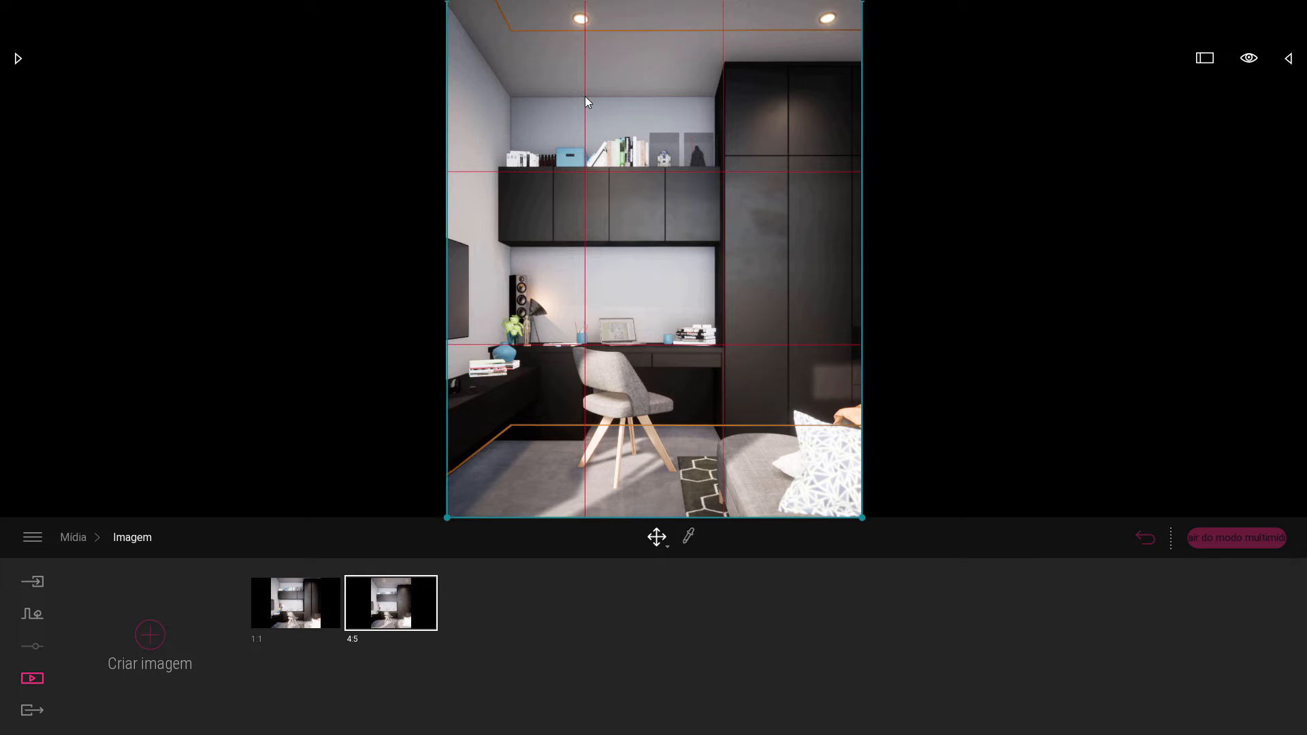
{"action": "mouse_move", "coordinate": [585, 96]}
{"action": "left_mouse_down"}
{"action": "mouse_move", "coordinate": [519, 100]}
{"action": "mouse_move", "coordinate": [531, 248]}
{"action": "mouse_move", "coordinate": [678, 137]}
{"action": "mouse_move", "coordinate": [686, 209]}
{"action": "mouse_move", "coordinate": [618, 257]}
{"action": "mouse_move", "coordinate": [583, 202]}
{"action": "mouse_move", "coordinate": [583, 105]}
{"action": "left_mouse_up"}
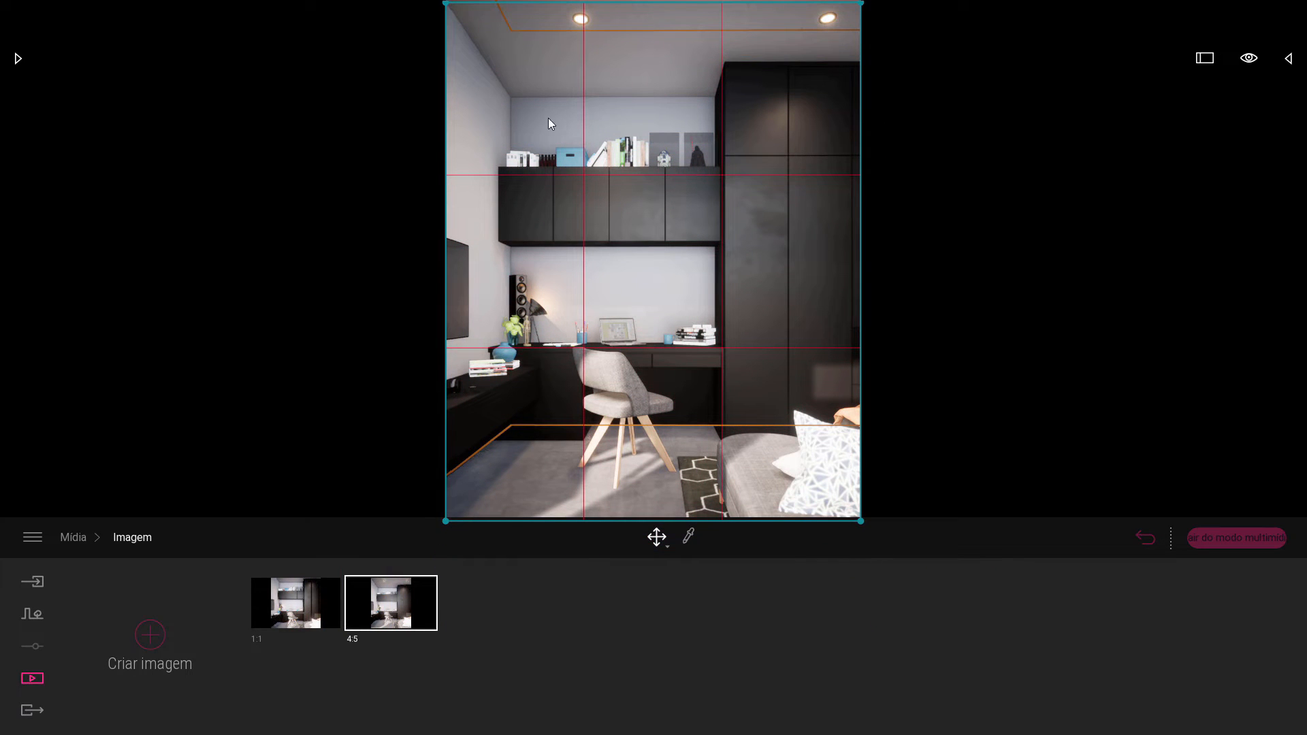
{"action": "left_click", "coordinate": [291, 155]}
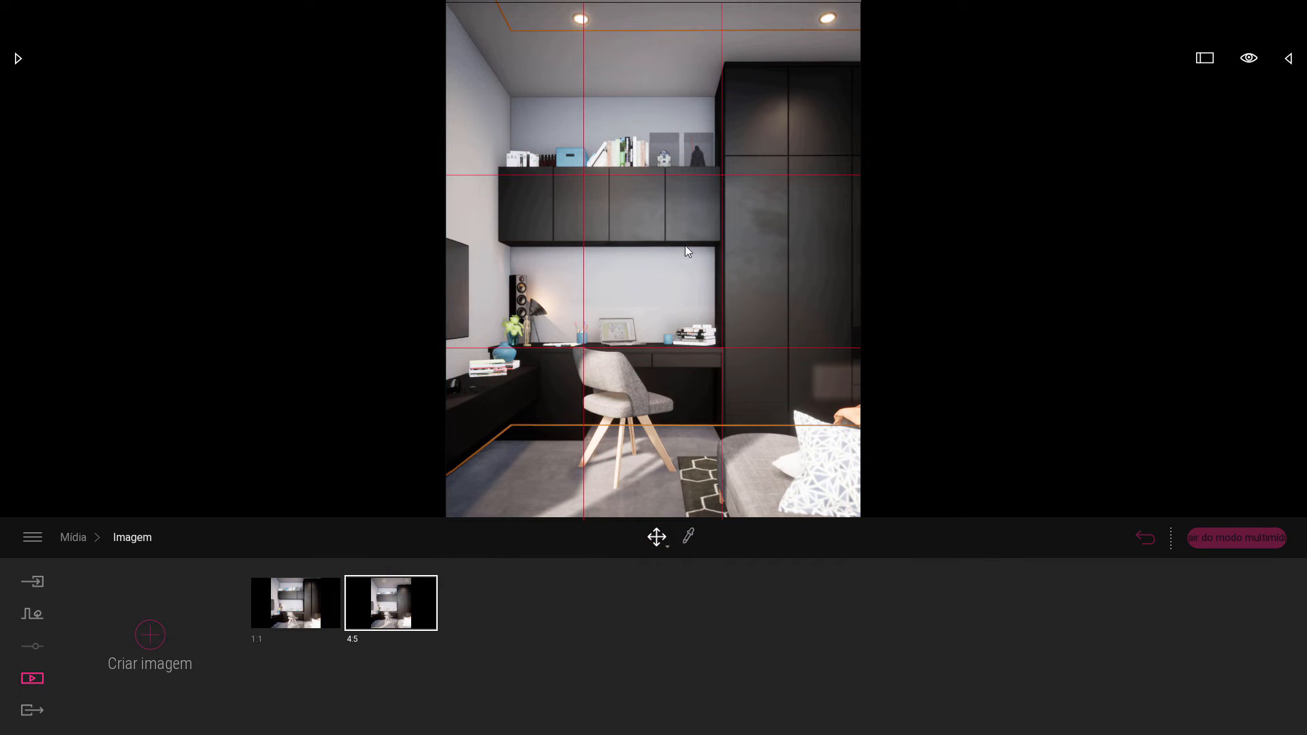
Move the render camera until the wardrobe's front edge lines up with the right vertical line of the thirds grid.
{"action": "key", "text": "d"}
{"action": "key", "text": "e"}
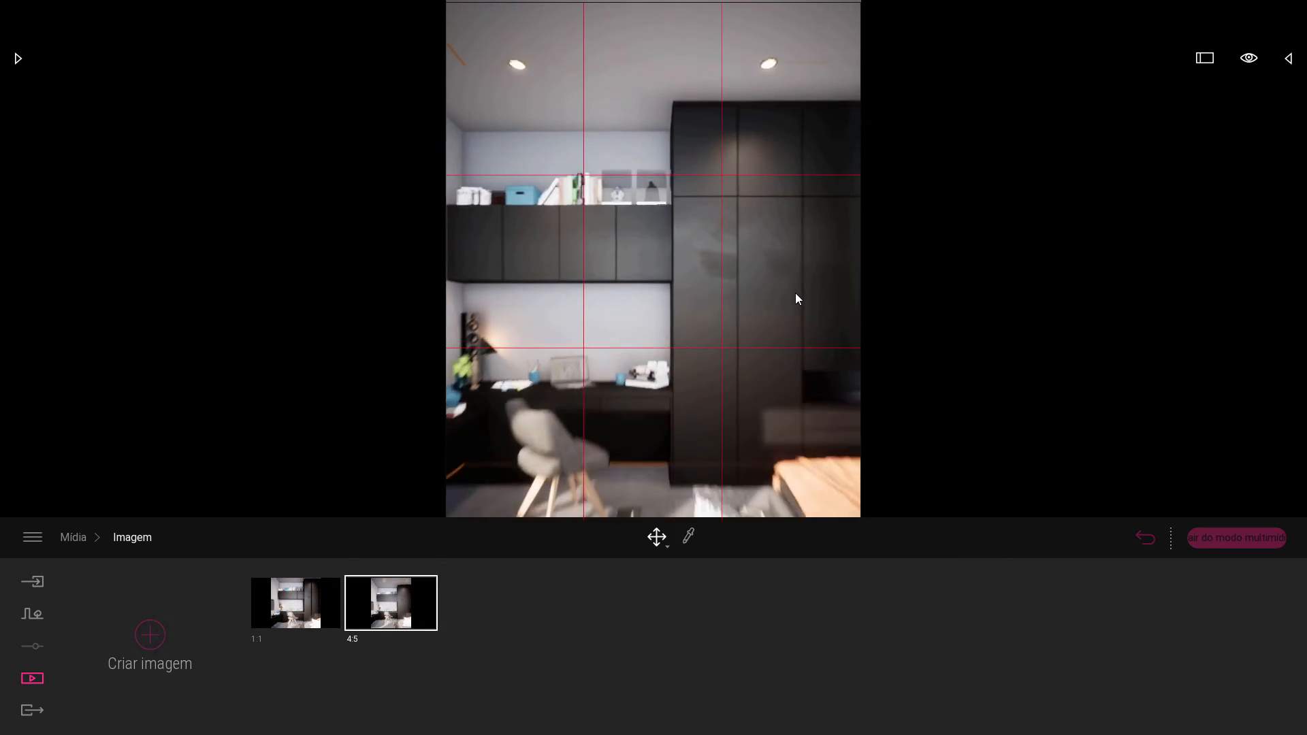
{"action": "key", "text": "w"}
{"action": "key", "text": "s"}
{"action": "key", "text": "q"}
{"action": "key", "text": "a"}
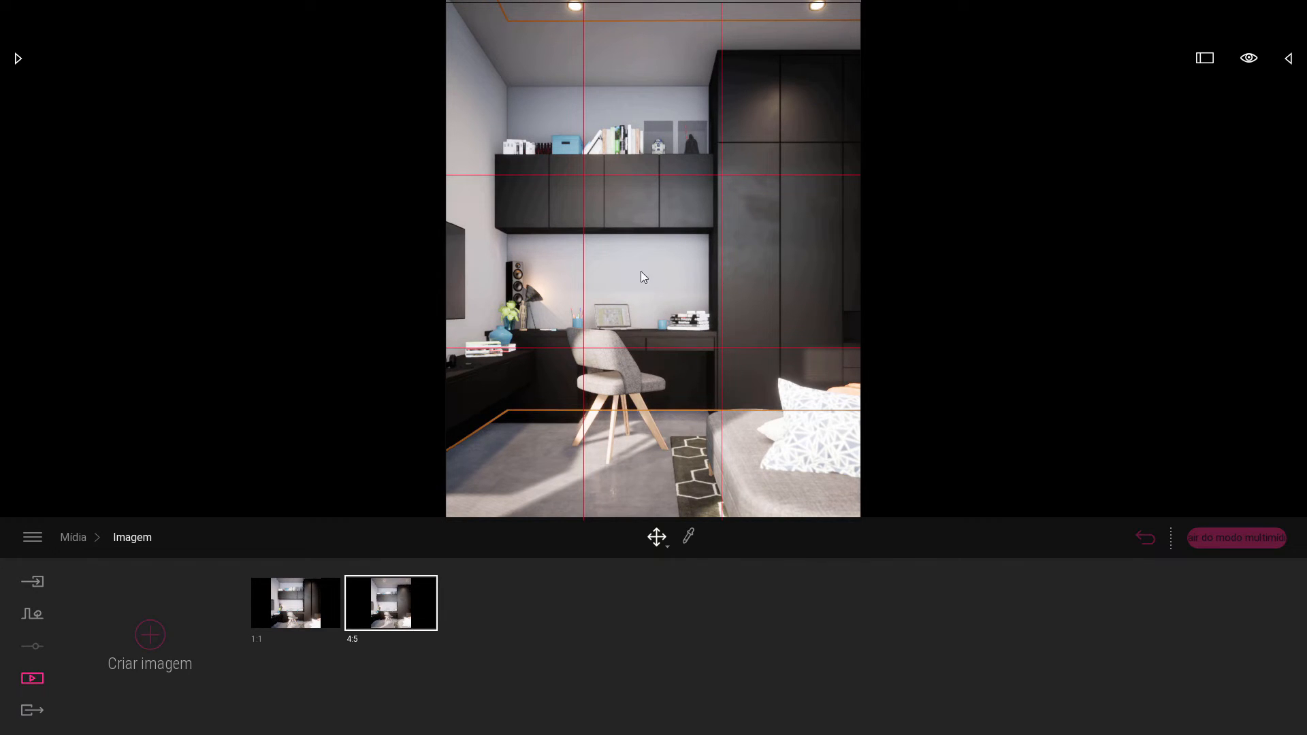
{"action": "key", "text": "w"}
{"action": "key", "text": "s"}
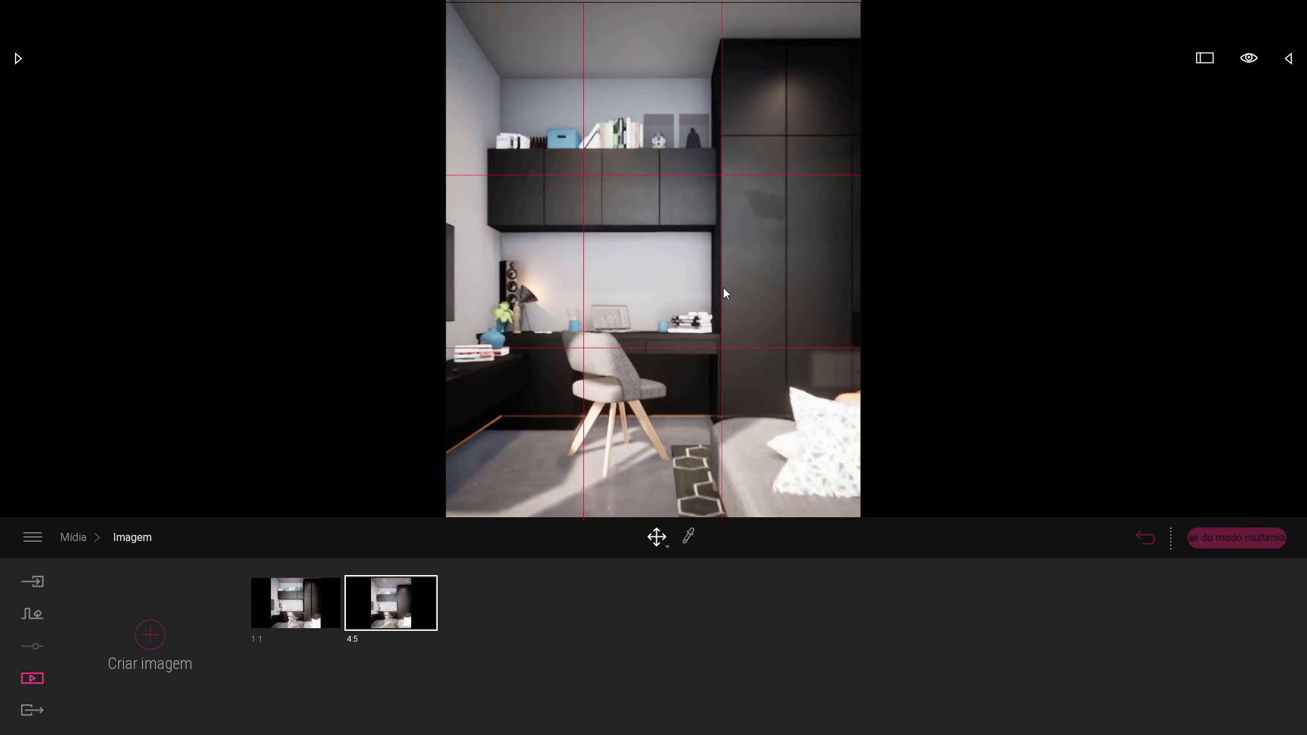
{"action": "left_click", "coordinate": [745, 350]}
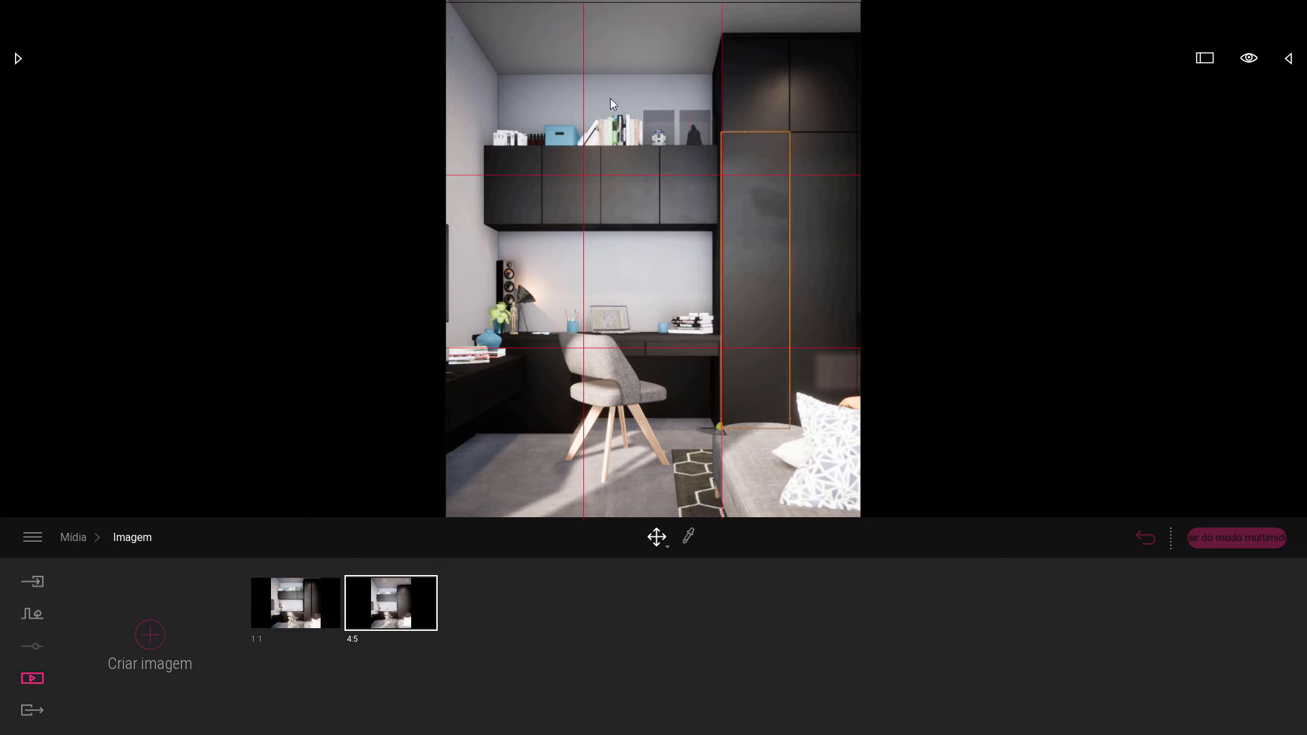
Select and deselect the thirds grid, view the render without it, and switch back to the PureRef overlay.
{"action": "left_click", "coordinate": [584, 43]}
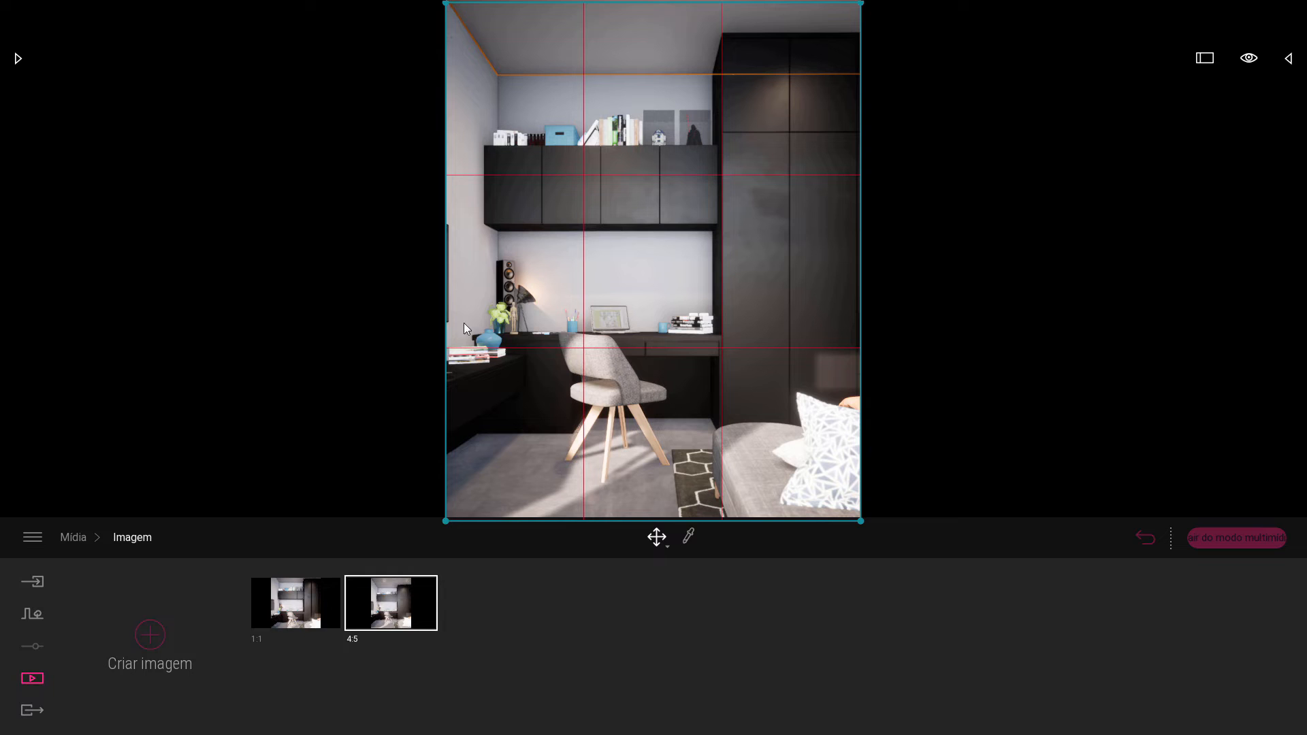
{"action": "left_click", "coordinate": [361, 296]}
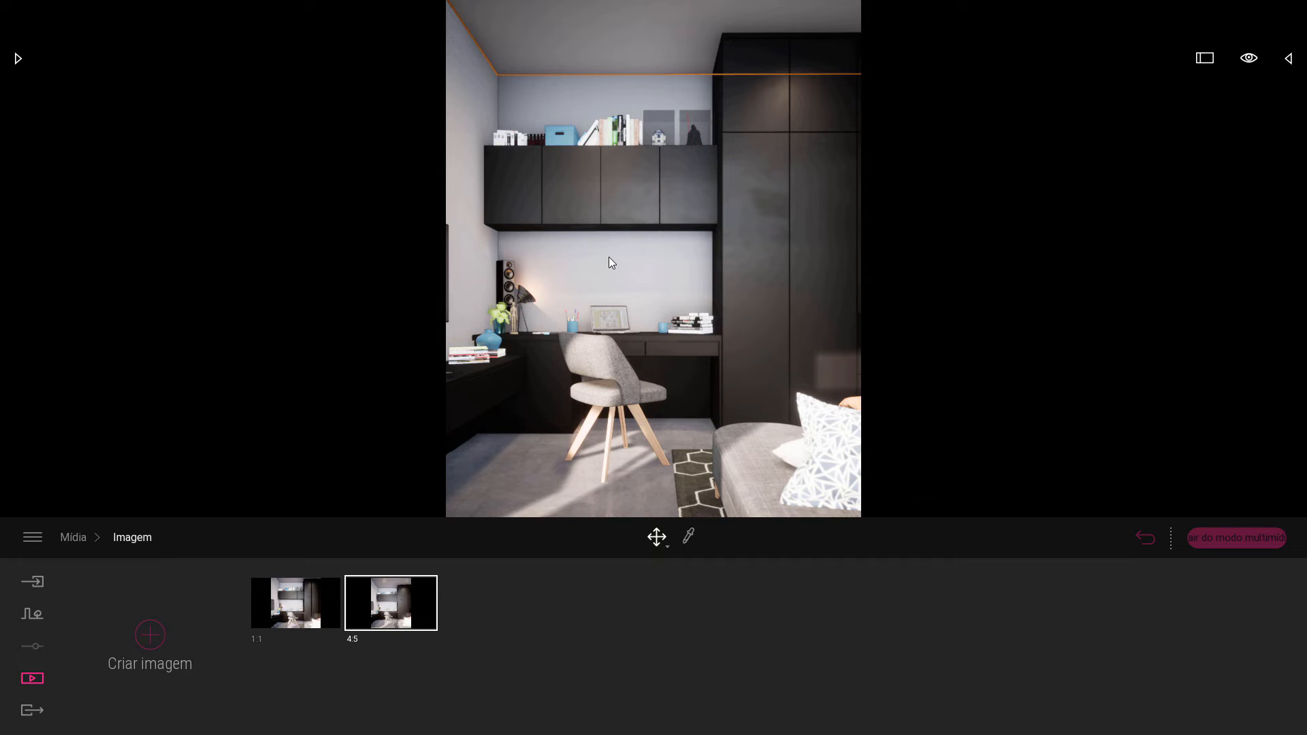
{"action": "key", "text": "alt+Tab"}
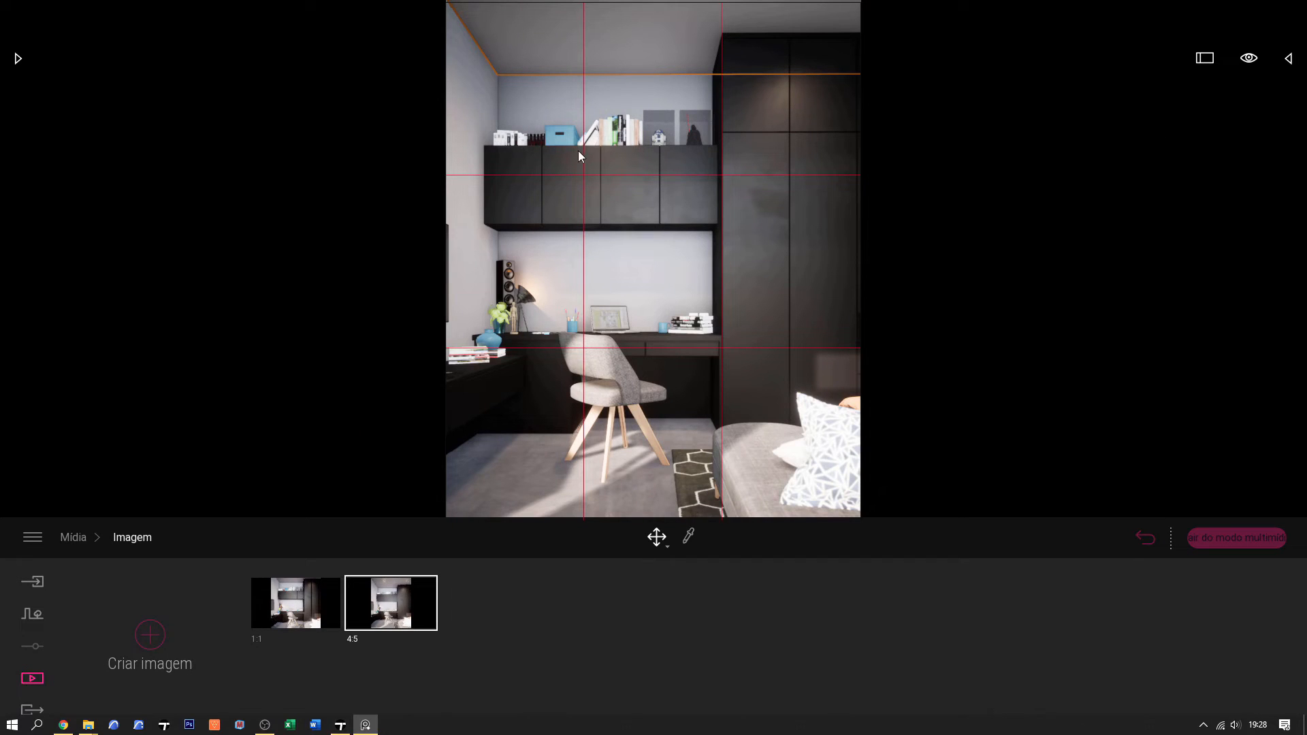
Keep the thirds grid always on top of the render and restore the saved 4:5 camera view.
{"action": "left_click", "coordinate": [583, 95]}
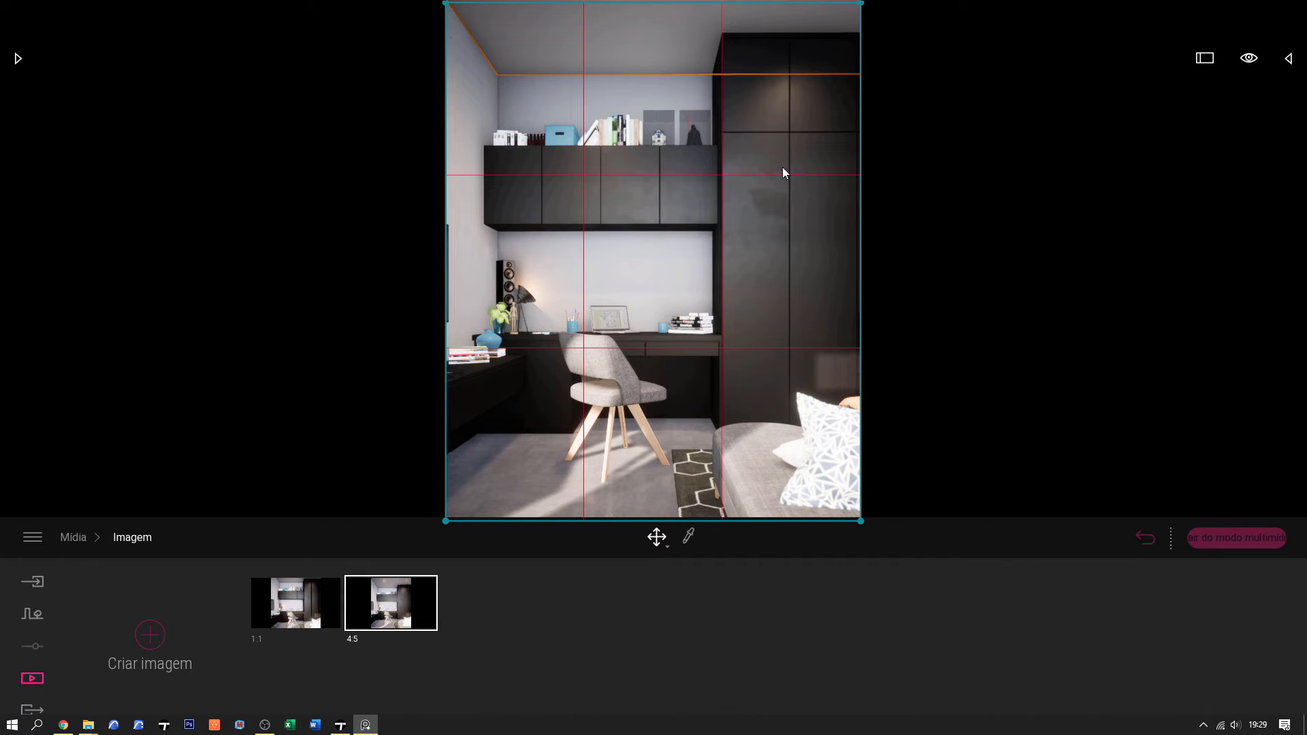
{"action": "key", "text": "ctrl+shift+a"}
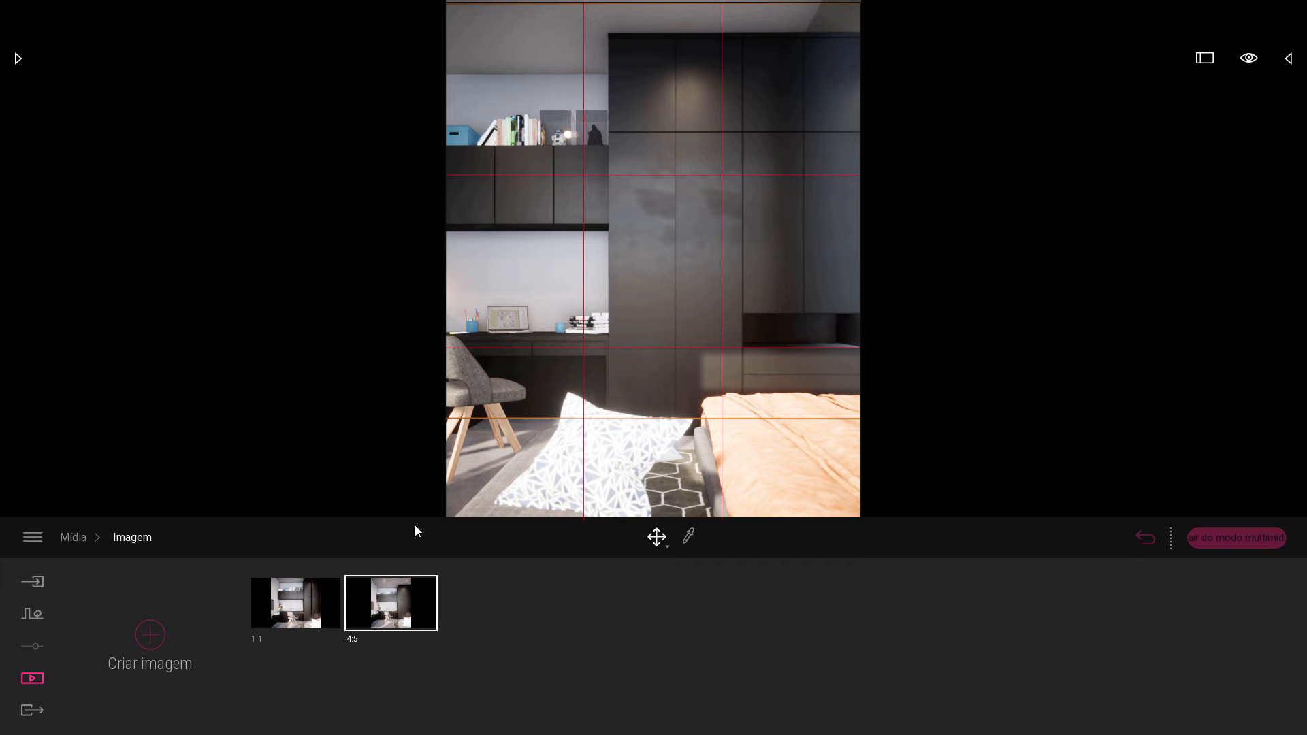
{"action": "mouse_move", "coordinate": [385, 605]}
{"action": "left_click", "coordinate": [388, 615]}
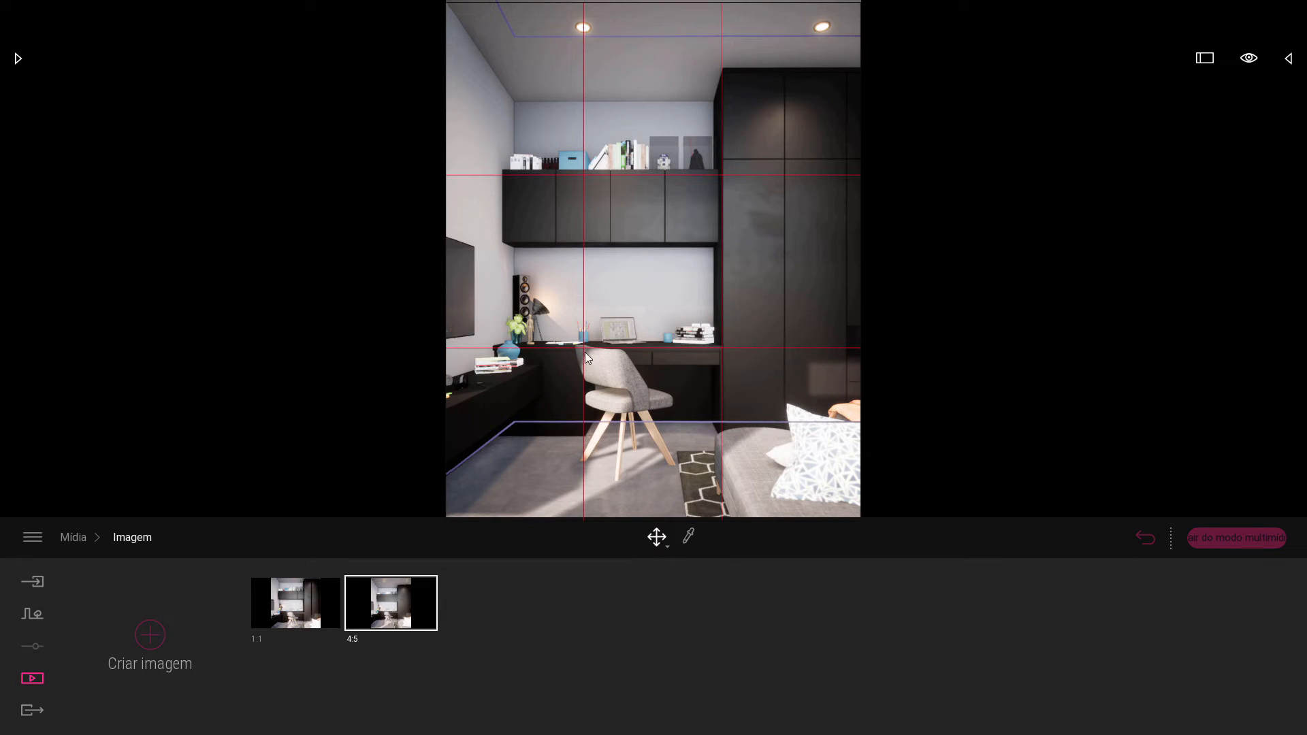
Switch to the 1:1 image and replace the overlay with the 1:1 thirds grid from the PureRef board.
{"action": "mouse_move", "coordinate": [298, 597]}
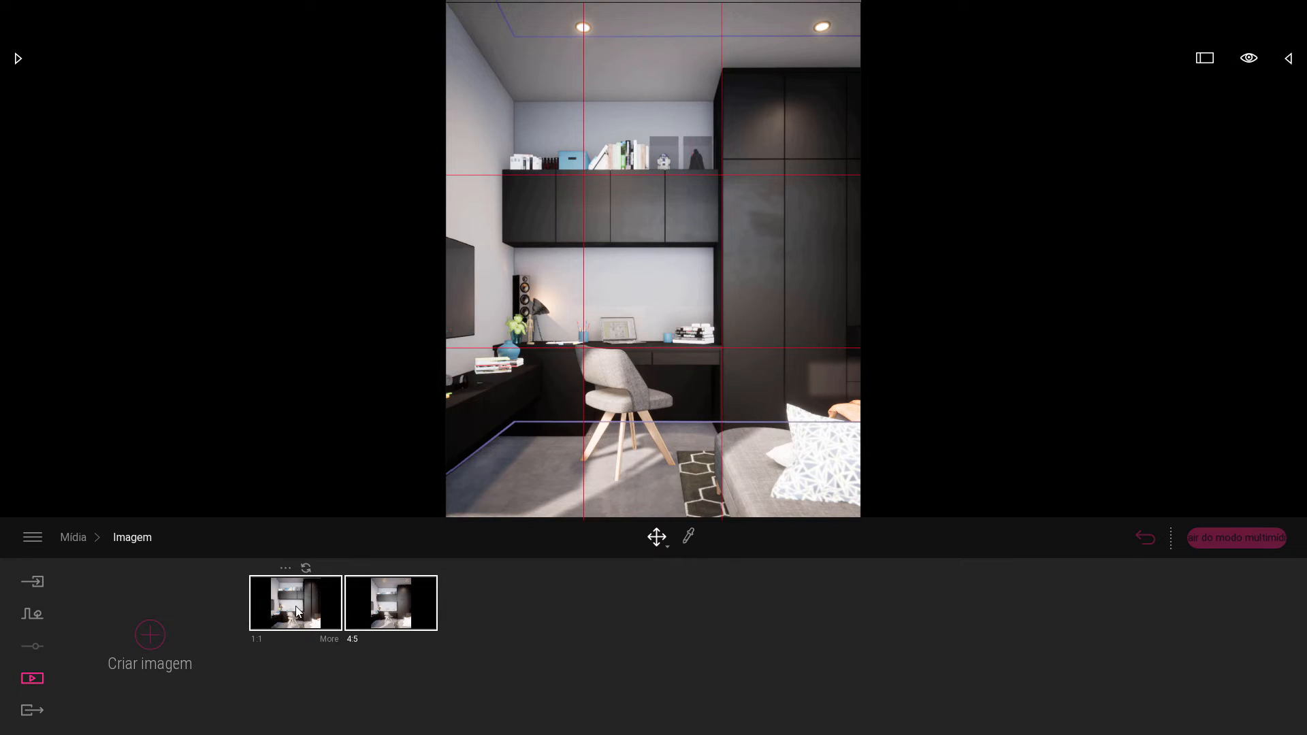
{"action": "left_click", "coordinate": [298, 611]}
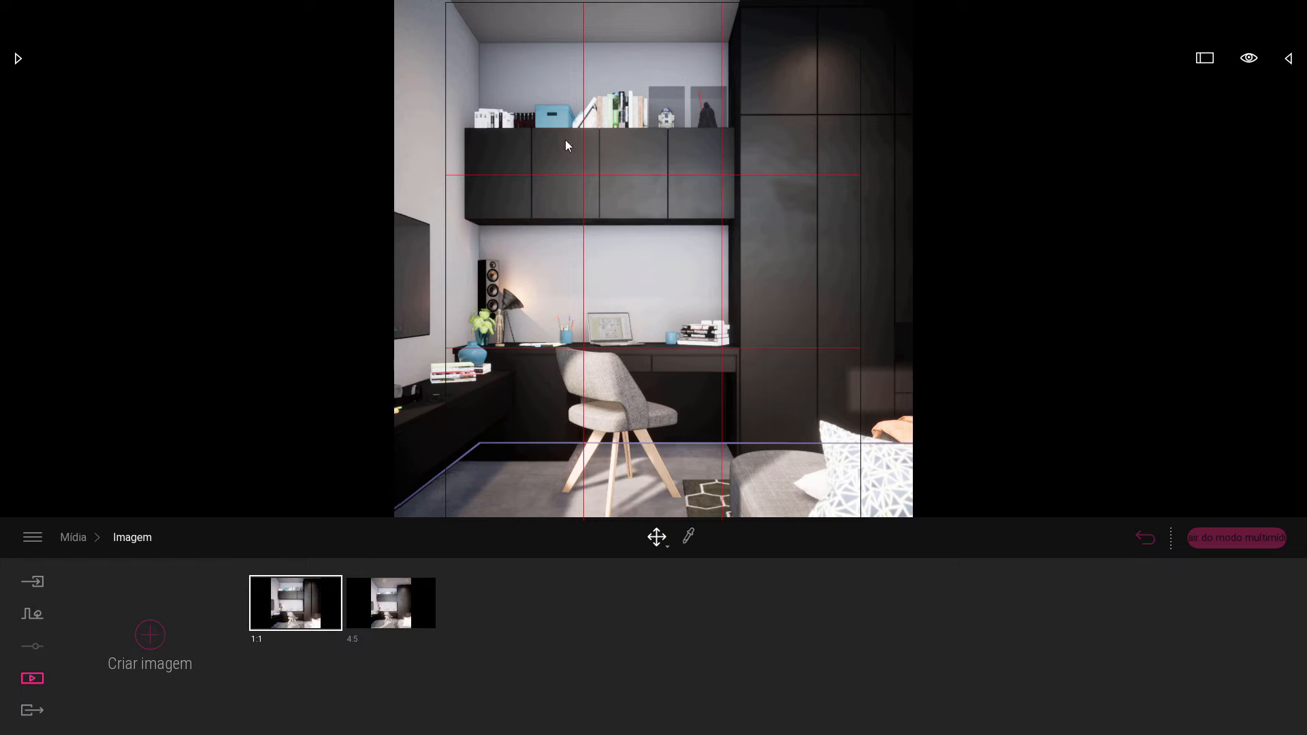
{"action": "left_click", "coordinate": [584, 57]}
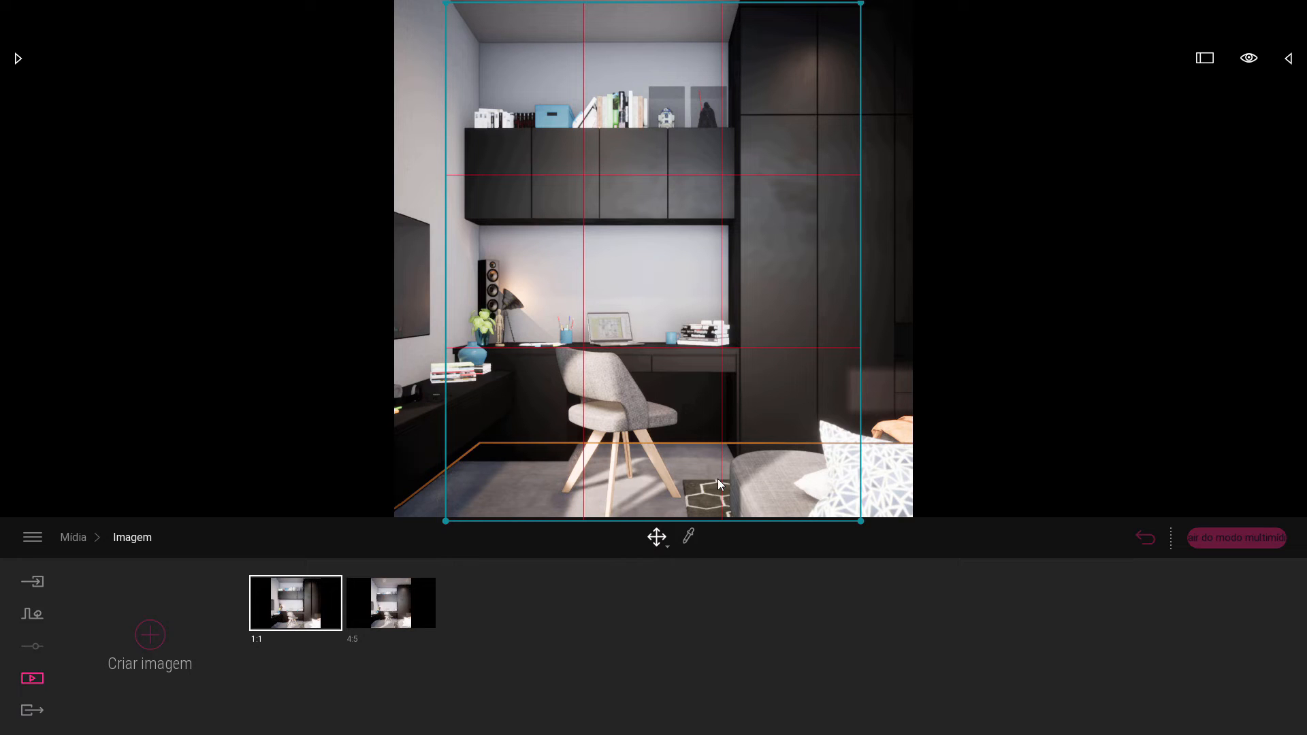
{"action": "key", "text": "ctrl+y"}
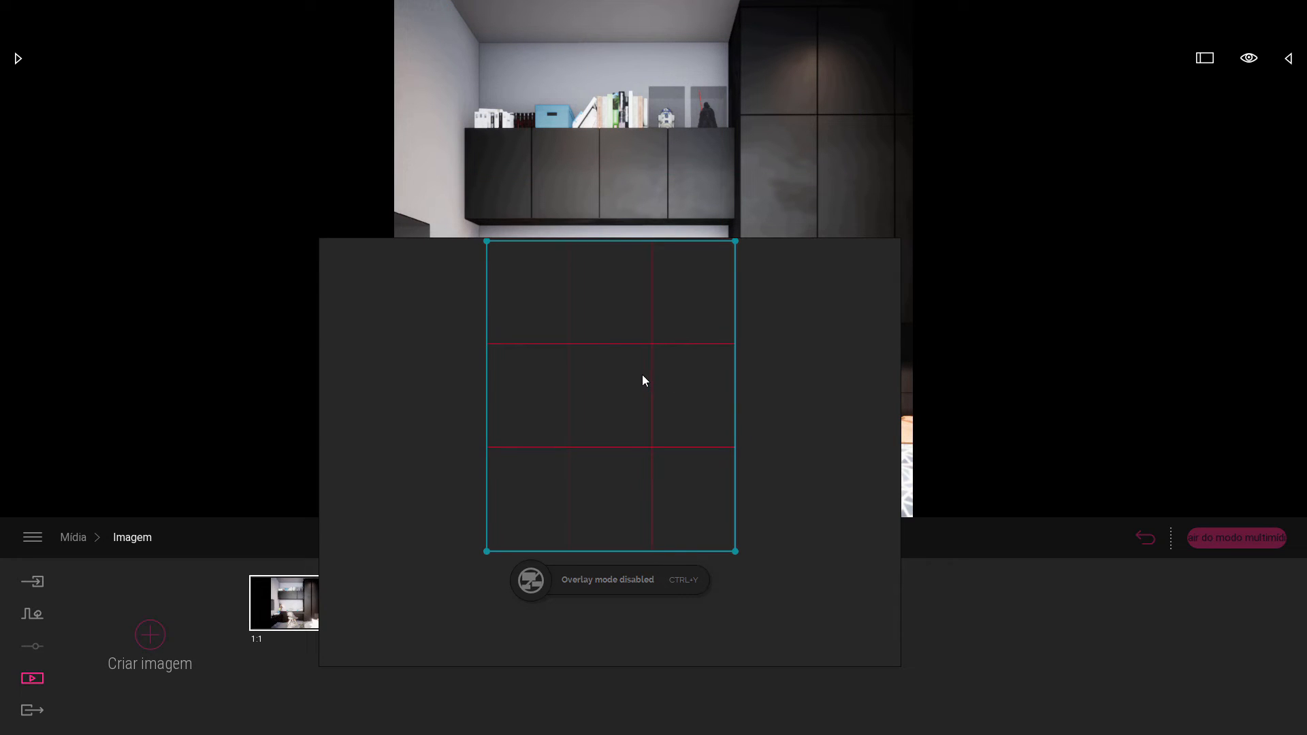
{"action": "scroll", "coordinate": [642, 374], "scroll_direction": "down", "scroll_amount": 10}
{"action": "middle_click_drag", "start_coordinate": [688, 425], "coordinate": [622, 561]}
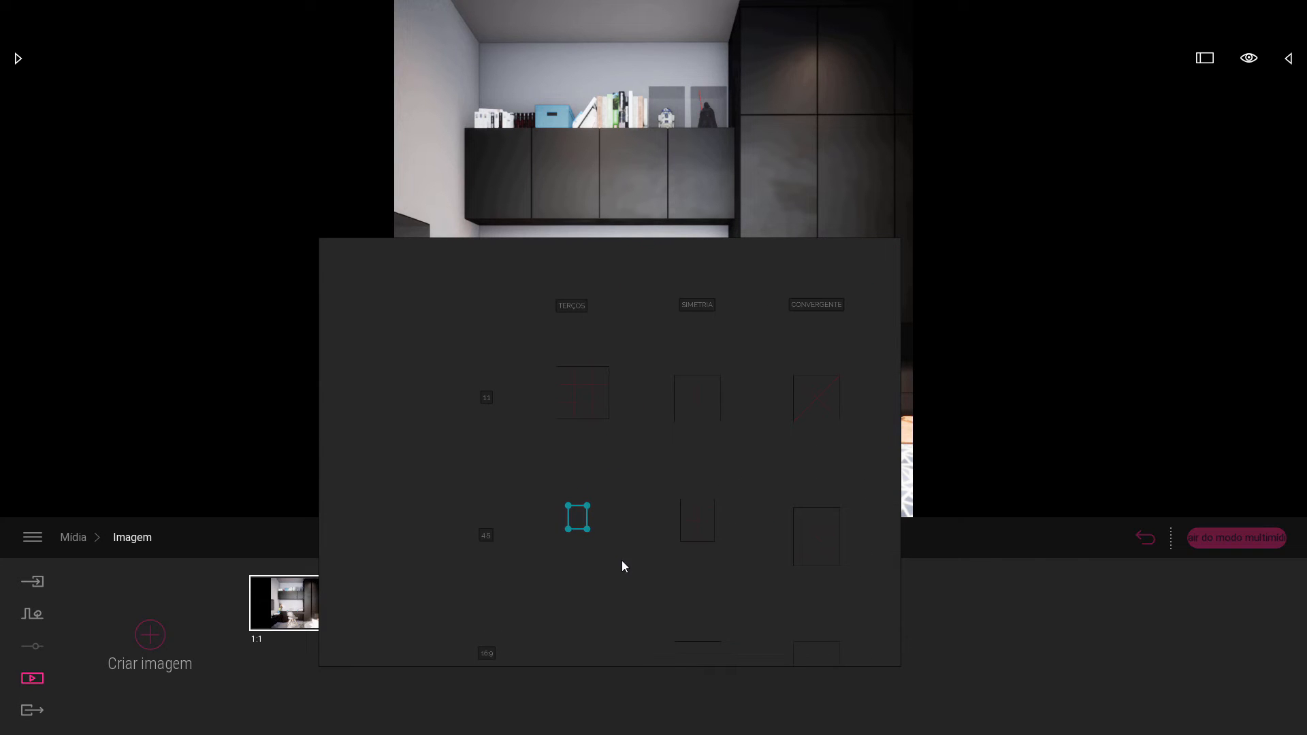
{"action": "scroll", "coordinate": [577, 410], "scroll_direction": "up", "scroll_amount": 5}
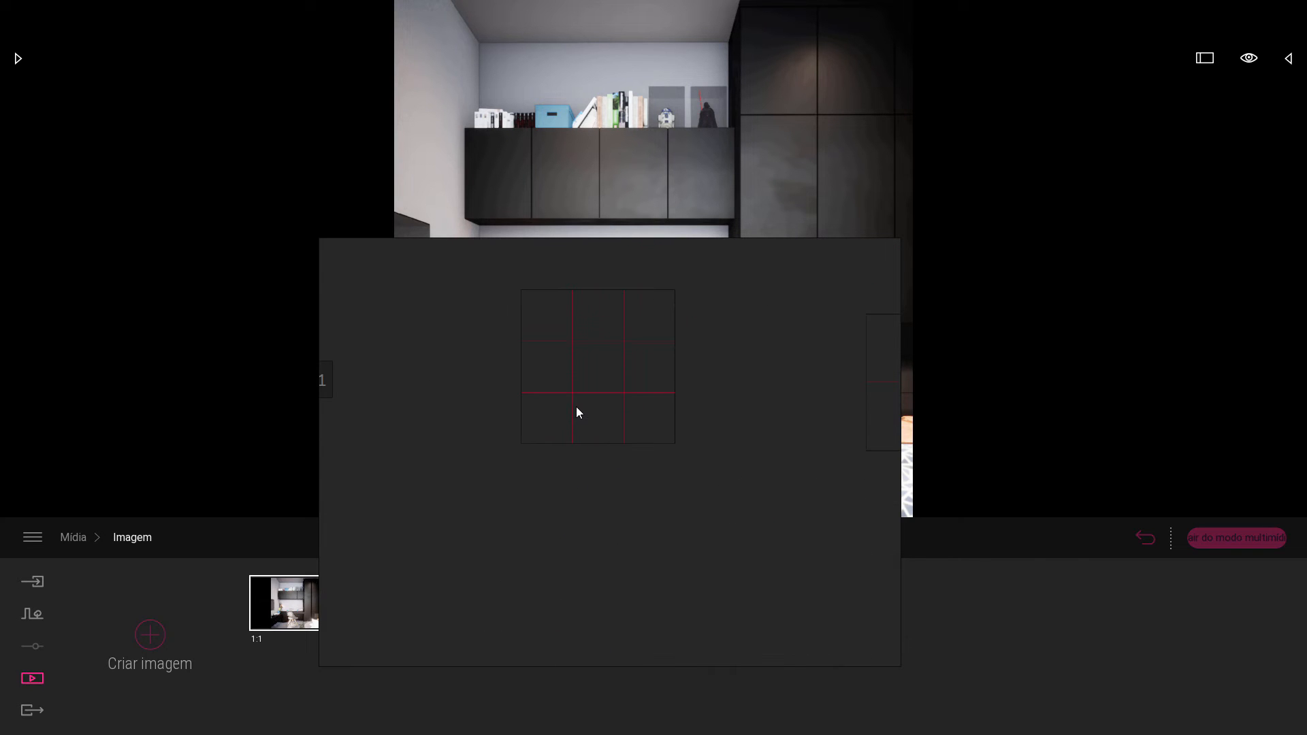
{"action": "left_click", "coordinate": [601, 369]}
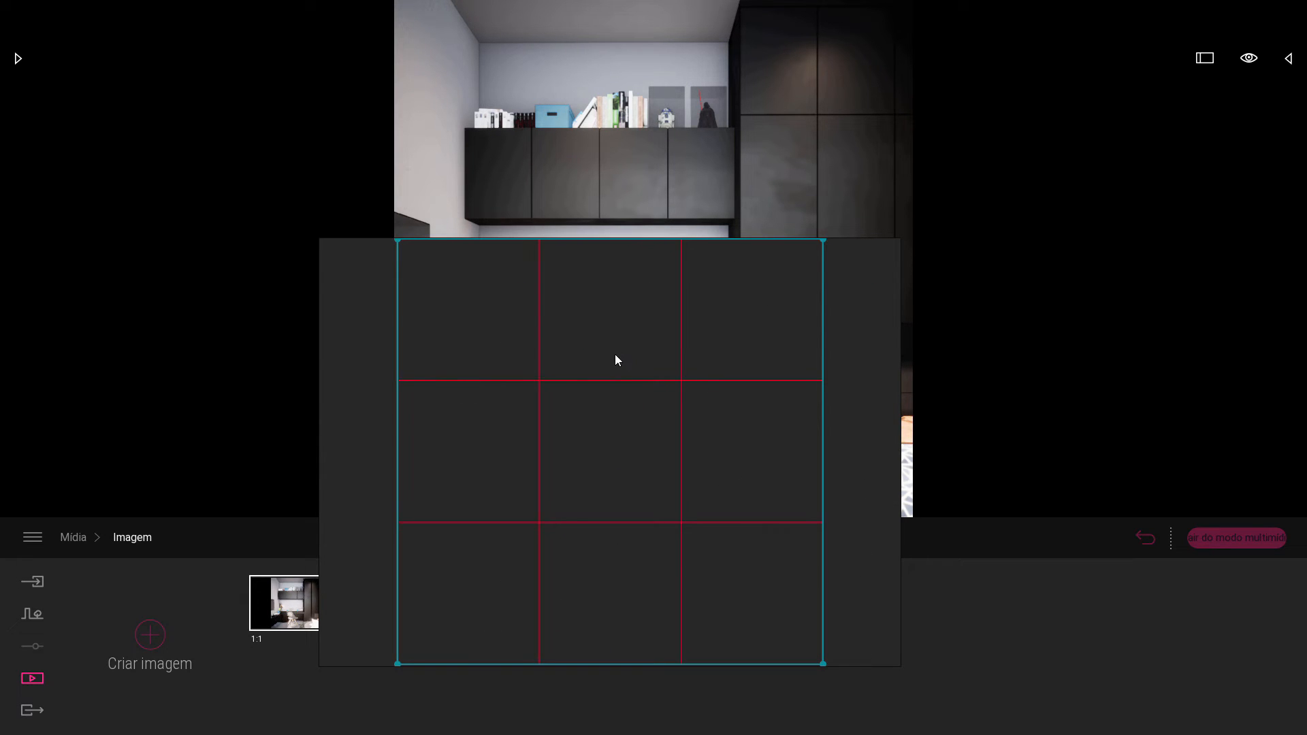
{"action": "key", "text": "ctrl+y"}
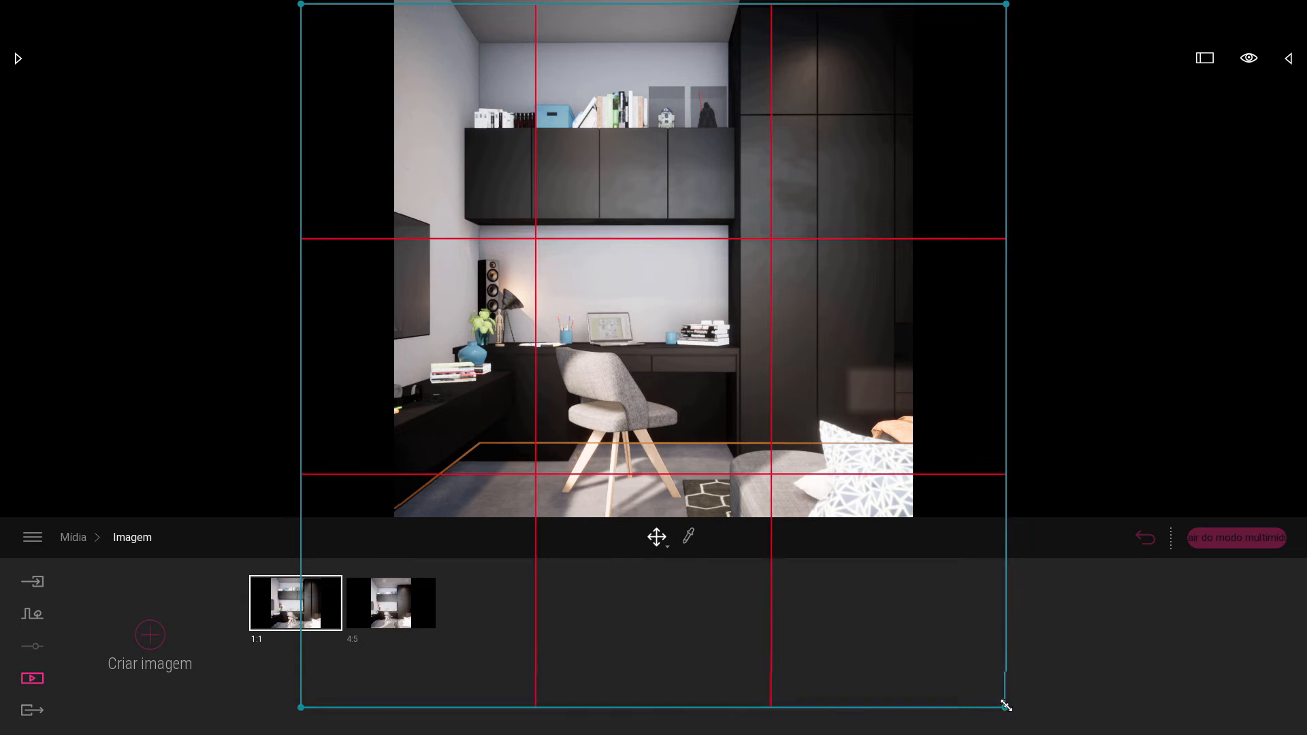
Resize the 1:1 thirds grid from its corners to cover the square render frame and deselect it.
{"action": "left_click_drag", "start_coordinate": [1005, 707], "coordinate": [815, 518]}
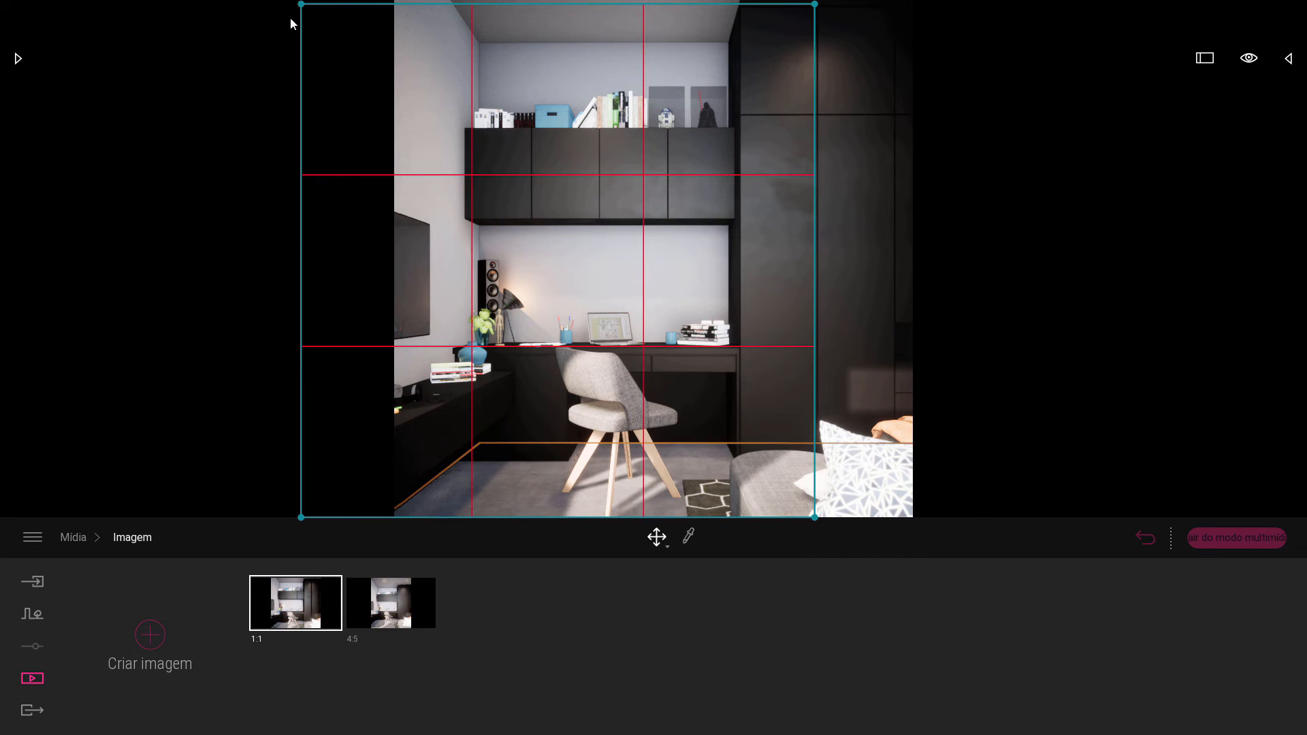
{"action": "left_click_drag", "start_coordinate": [300, 5], "coordinate": [394, 96]}
{"action": "left_click_drag", "start_coordinate": [816, 97], "coordinate": [907, 96]}
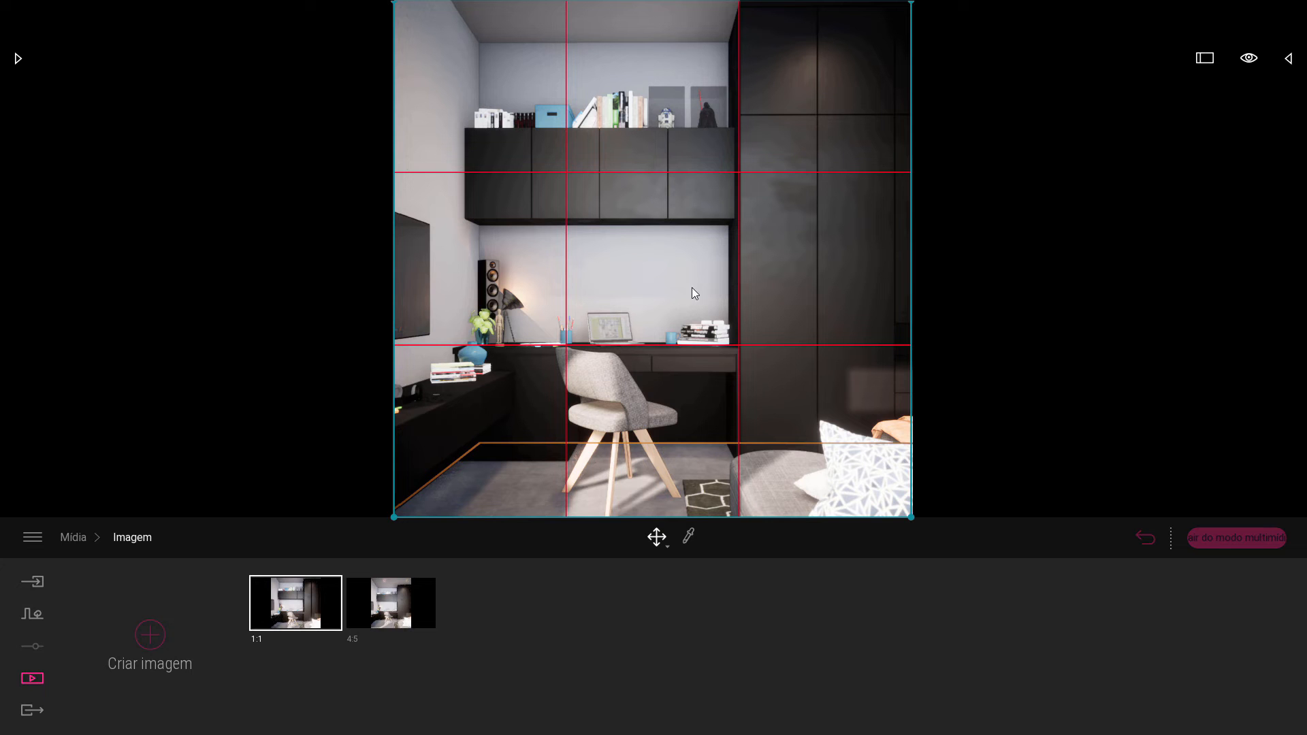
{"action": "left_click", "coordinate": [666, 275]}
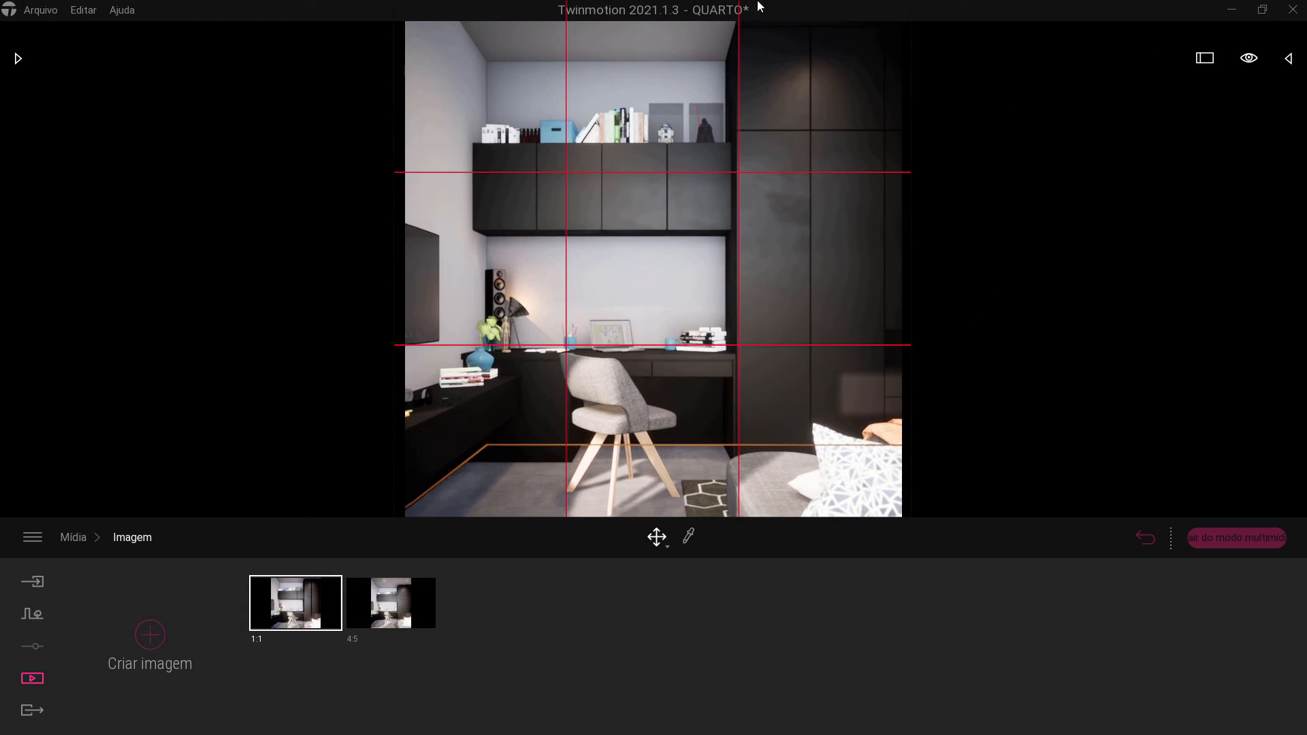
Try other camera framings of the bedroom under the thirds grid and restore the saved 1:1 view.
{"action": "right_click_drag", "start_coordinate": [807, 302], "coordinate": [708, 294]}
{"action": "key", "text": "d"}
{"action": "key", "text": "a"}
{"action": "key", "text": "s"}
{"action": "key", "text": "w"}
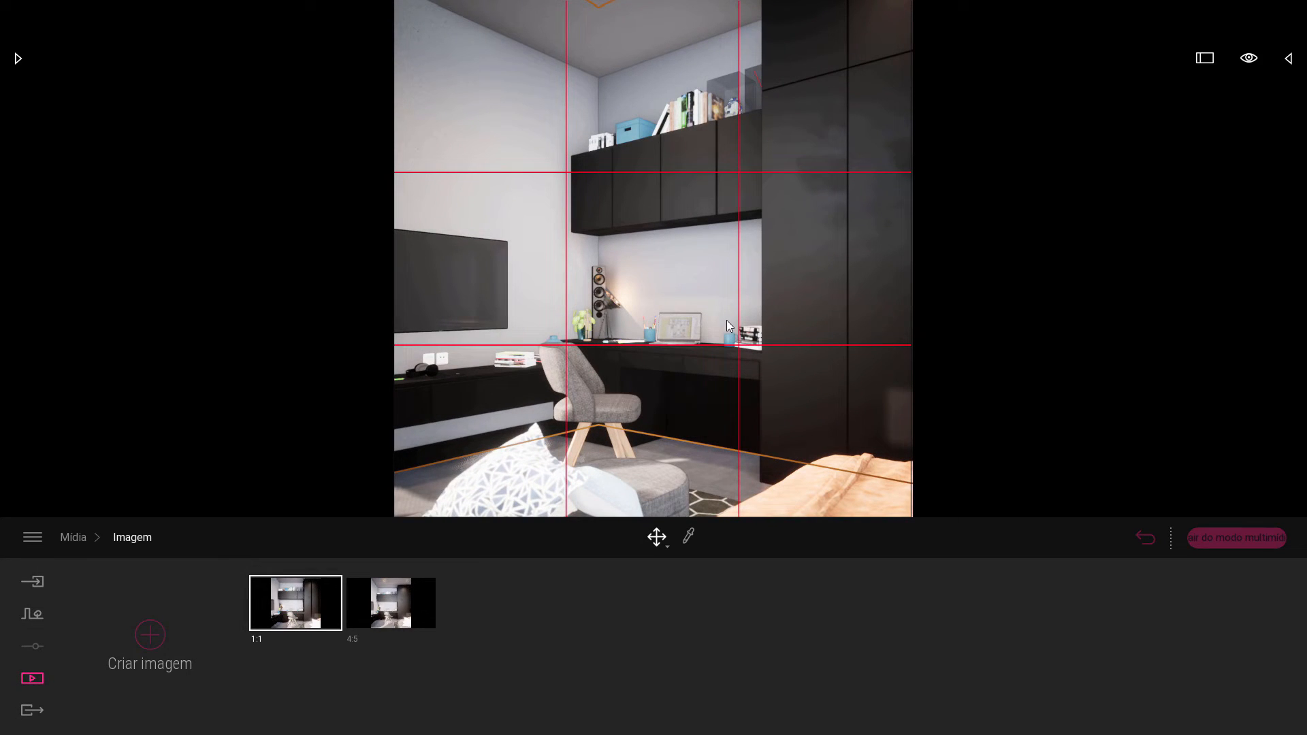
{"action": "left_click", "coordinate": [303, 614]}
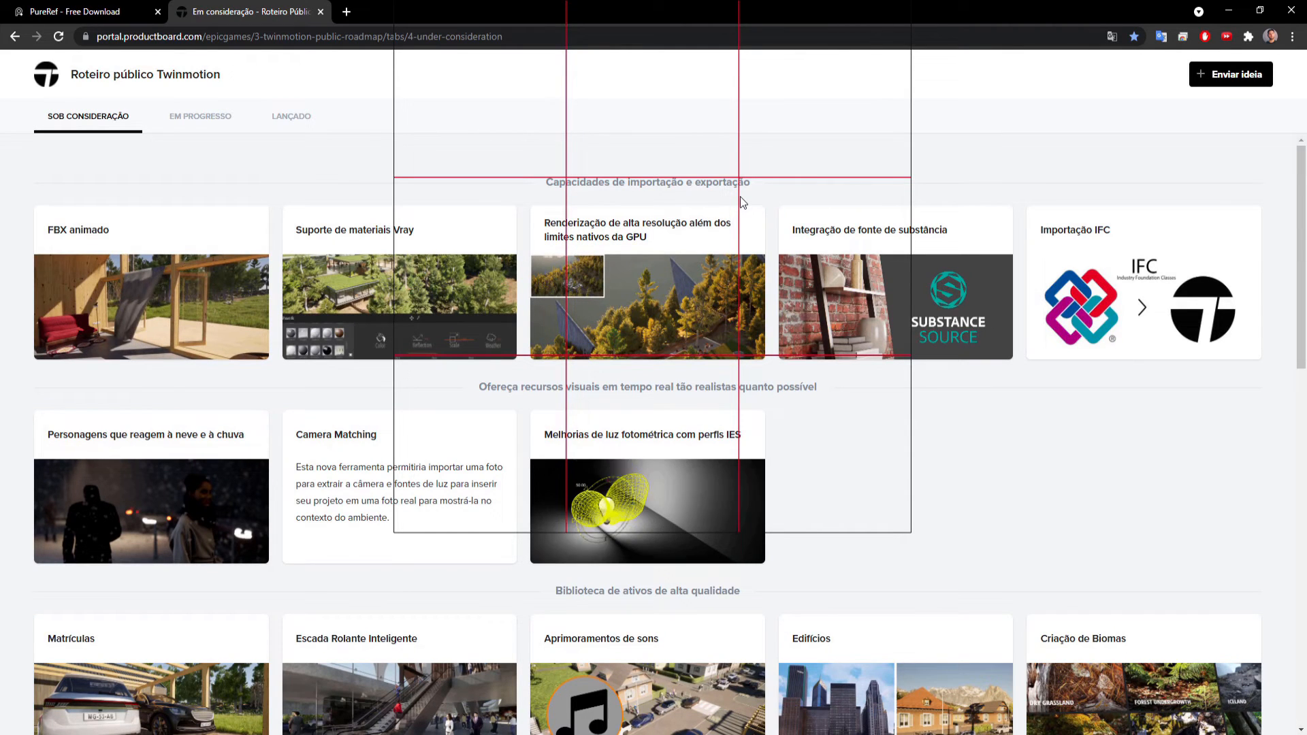
Turn off Always On Top for the grid overlay and bring the Twinmotion roadmap page in front of it.
{"action": "left_click", "coordinate": [739, 144]}
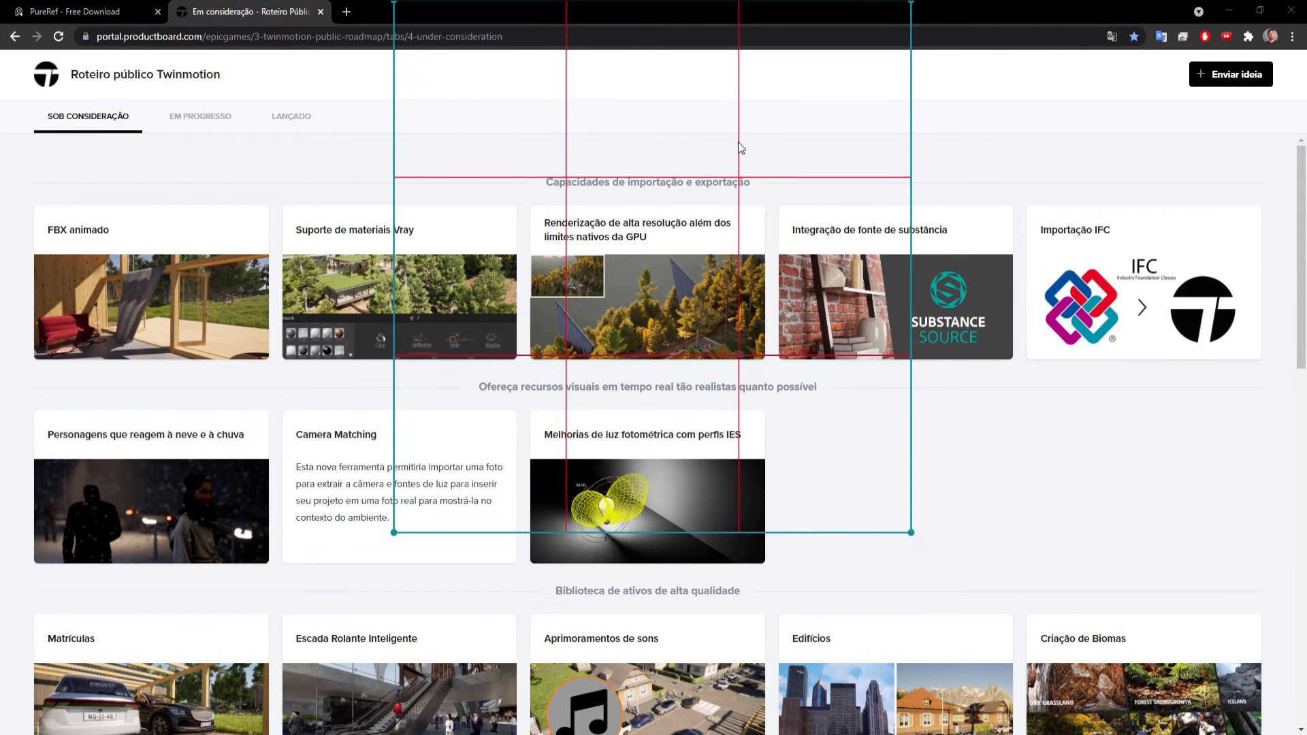
{"action": "right_click", "coordinate": [739, 144]}
{"action": "mouse_move", "coordinate": [819, 304]}
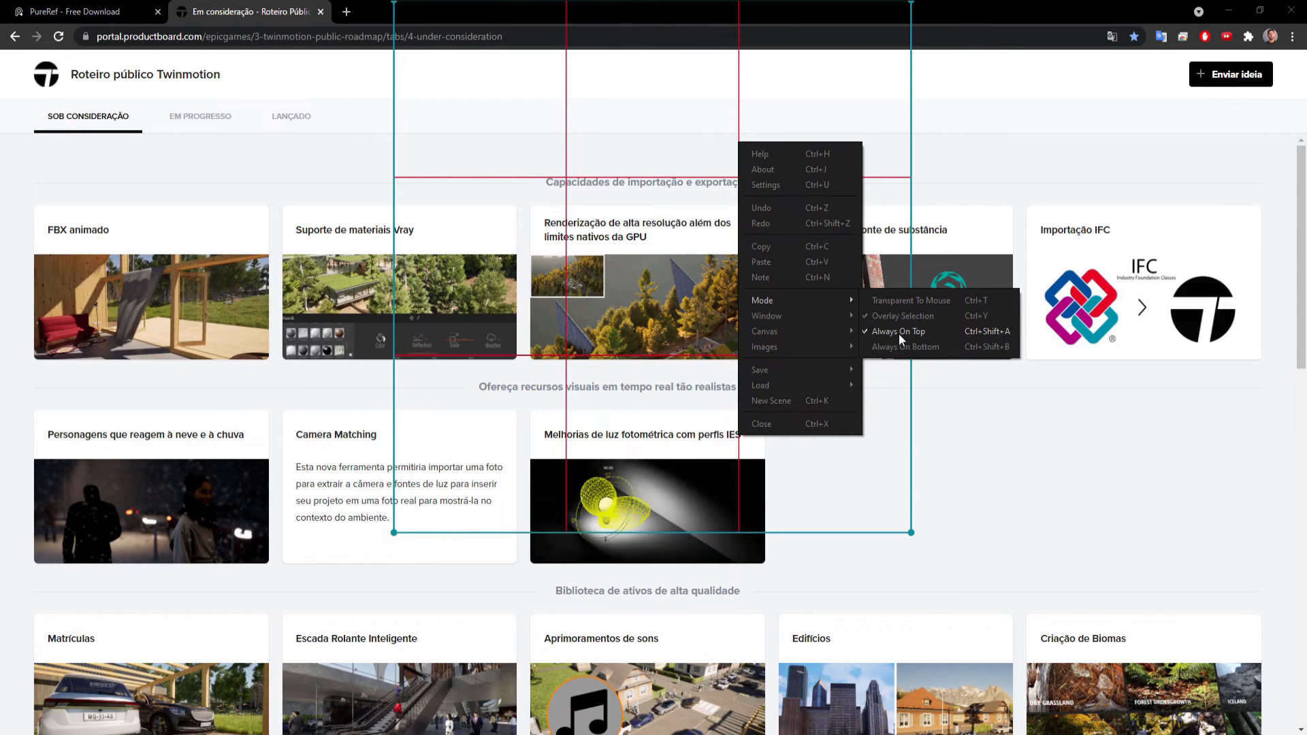
{"action": "left_click", "coordinate": [926, 332]}
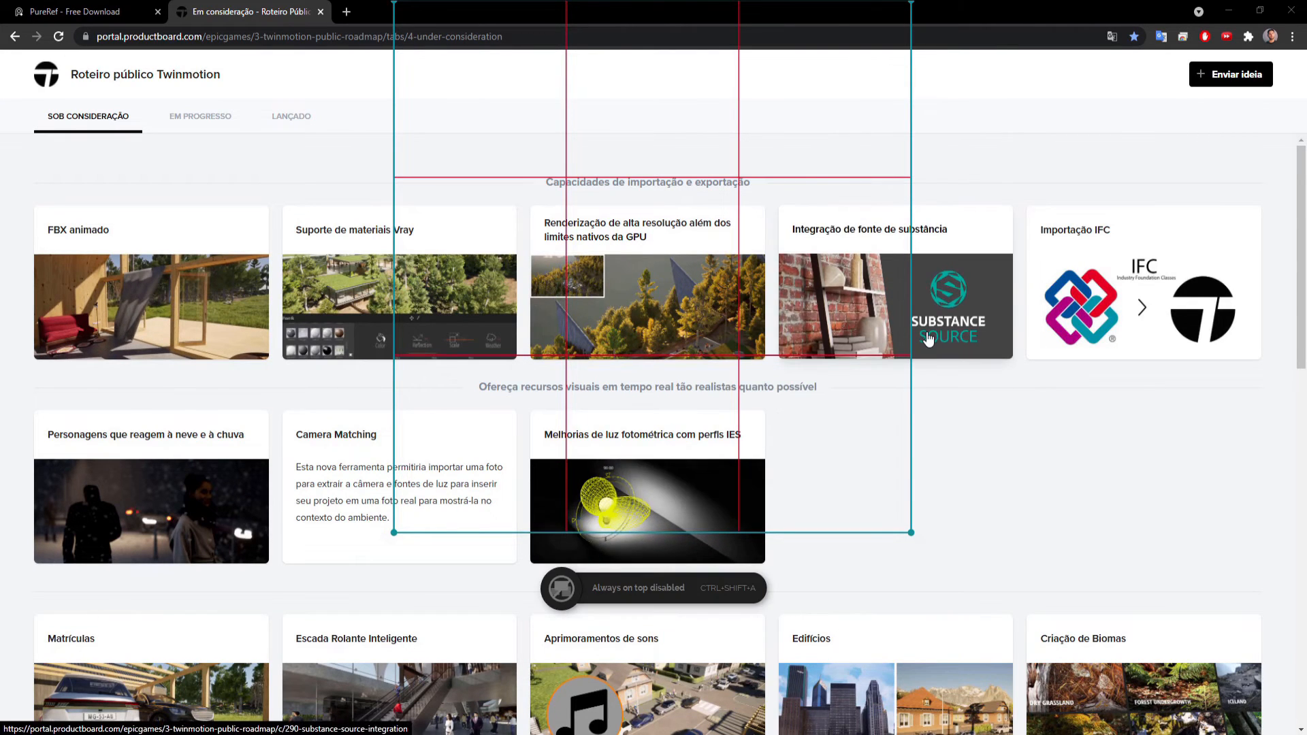
{"action": "left_click", "coordinate": [1033, 147]}
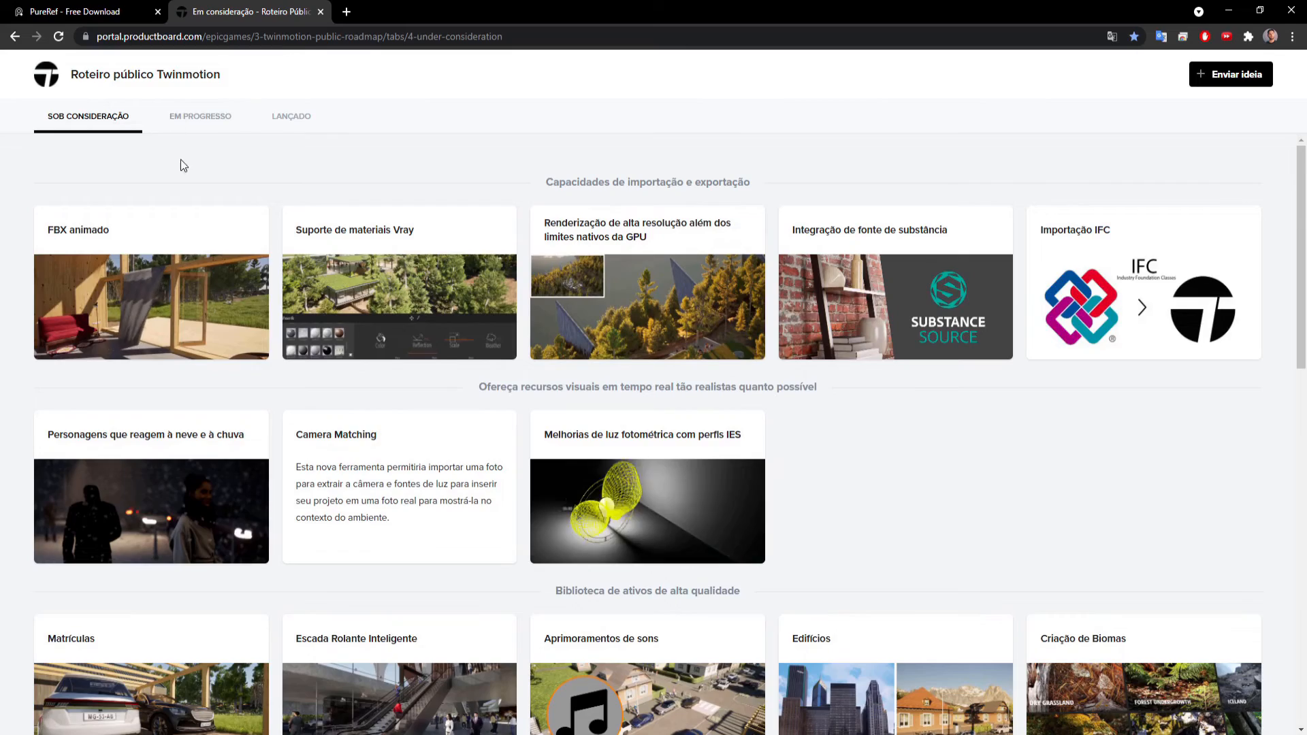
Look through the roadmap's features under consideration for the camera composition grid.
{"action": "scroll", "coordinate": [150, 211], "scroll_direction": "down", "scroll_amount": 5}
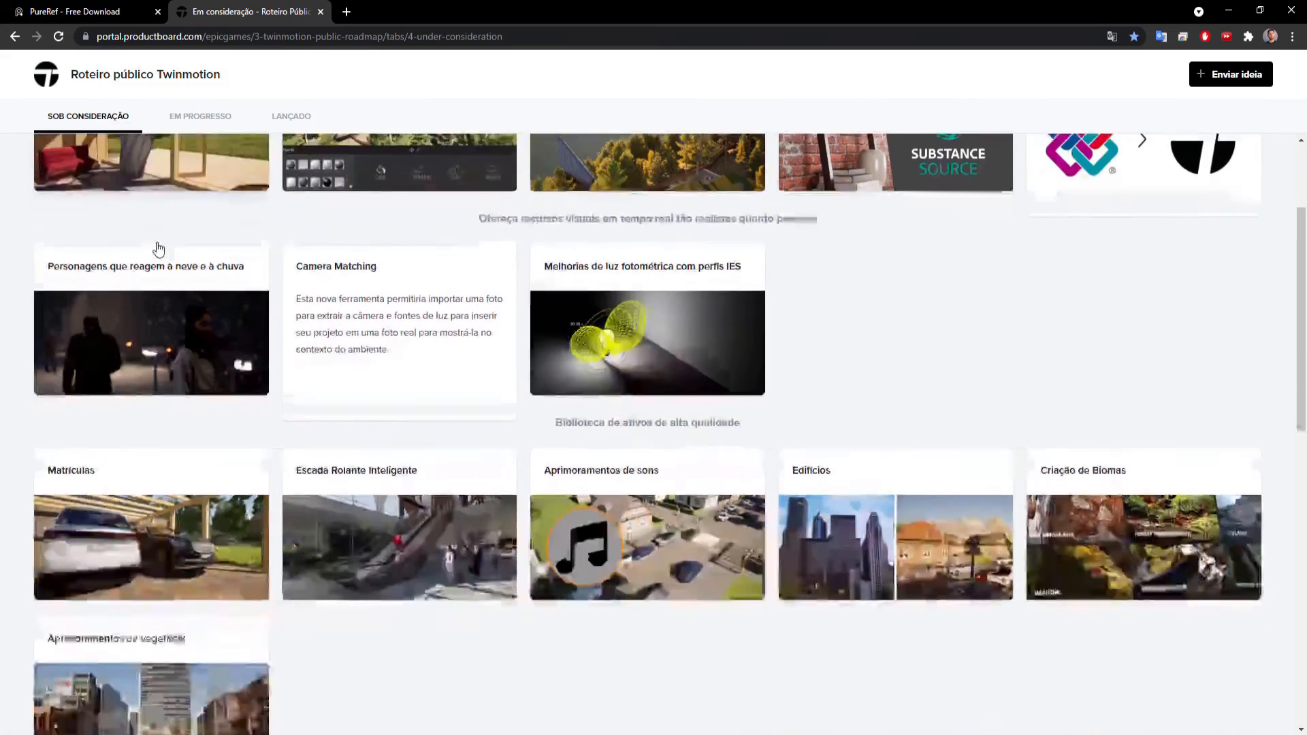
{"action": "scroll", "coordinate": [172, 281], "scroll_direction": "down", "scroll_amount": 10}
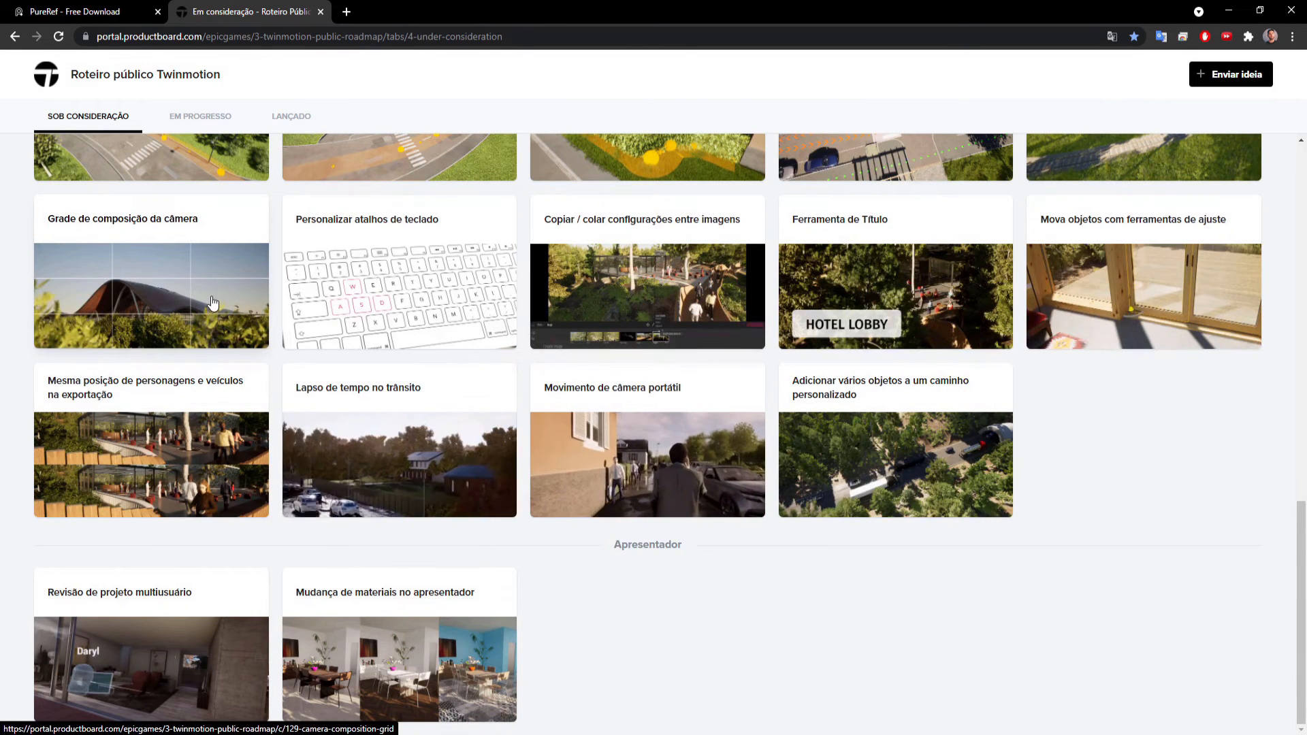
{"action": "scroll", "coordinate": [213, 305], "scroll_direction": "up", "scroll_amount": 1}
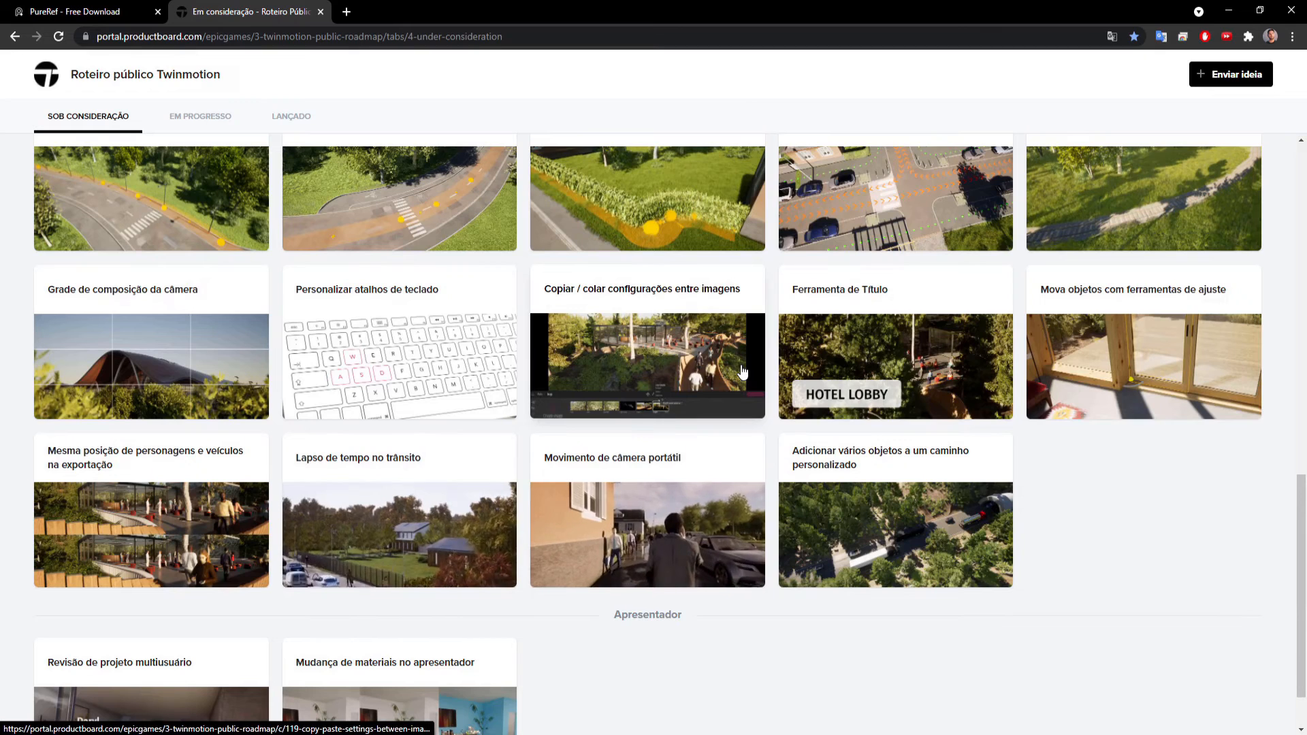
{"action": "scroll", "coordinate": [742, 371], "scroll_direction": "up", "scroll_amount": 10}
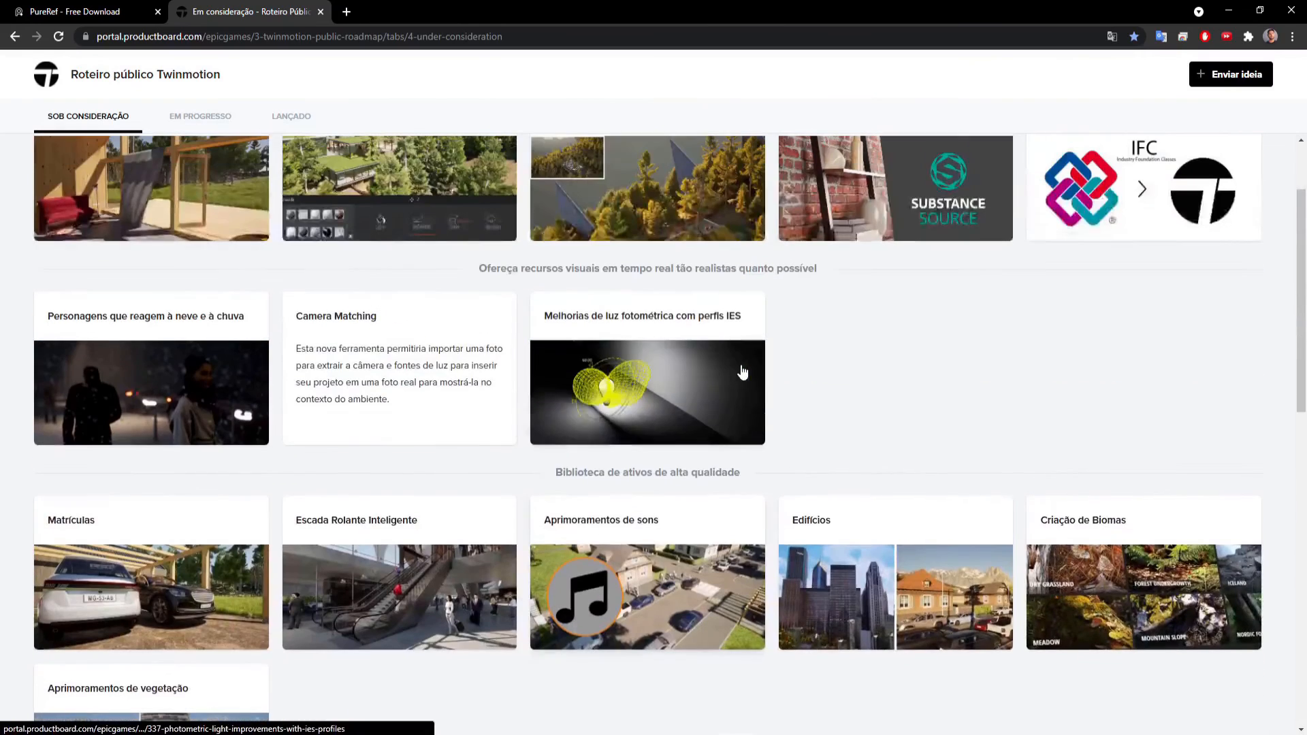
Open the ArchDaily Brasil site in a new tab from the bookmarked architecture sites.
{"action": "left_click", "coordinate": [347, 11]}
{"action": "left_click", "coordinate": [136, 58]}
{"action": "mouse_move", "coordinate": [161, 80]}
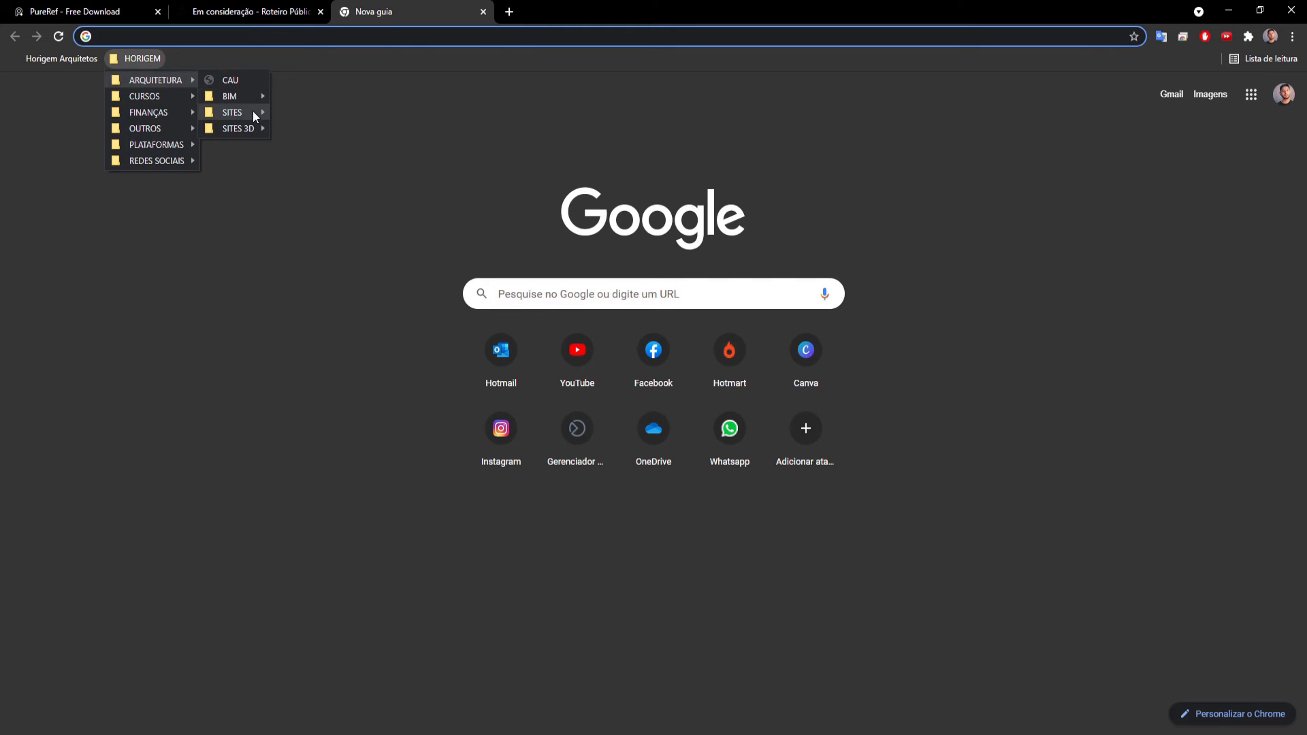
{"action": "mouse_move", "coordinate": [251, 111]}
{"action": "left_click", "coordinate": [302, 114]}
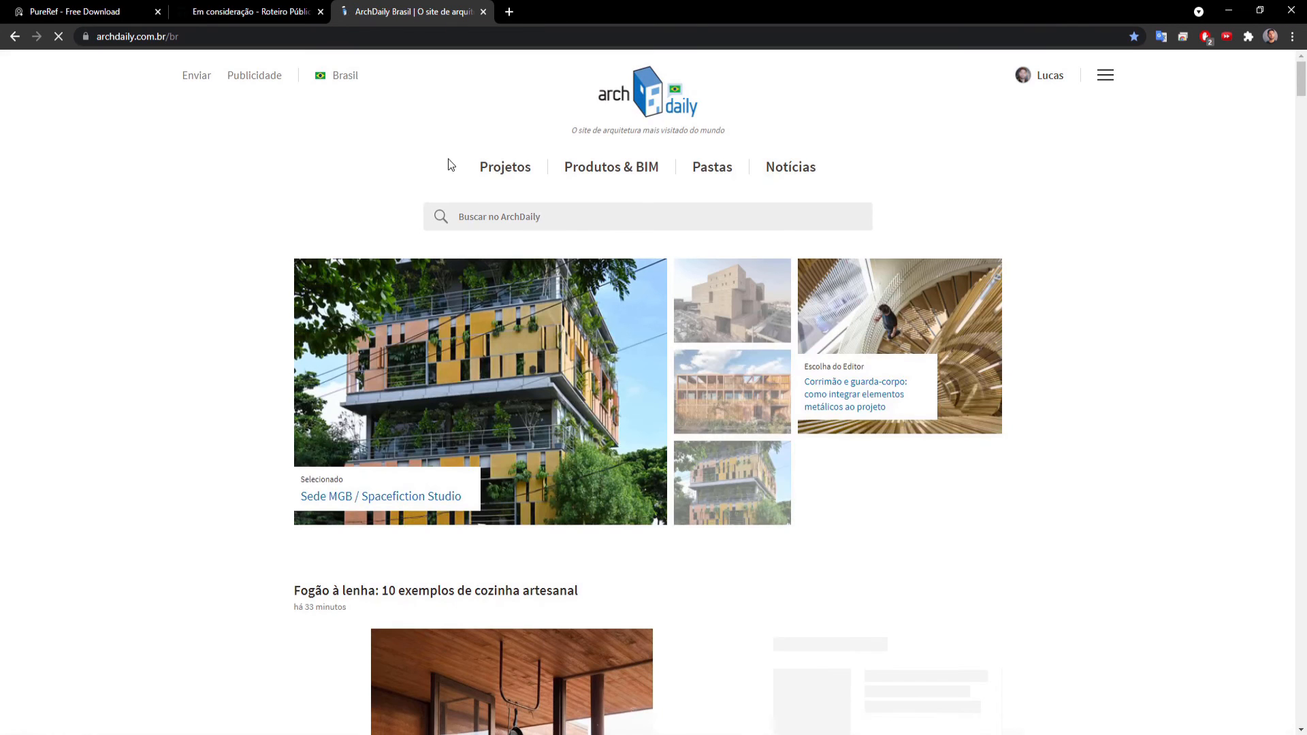
Filter the ArchDaily projects by the Design De Interiores category and the colour Branco.
{"action": "left_click", "coordinate": [497, 173]}
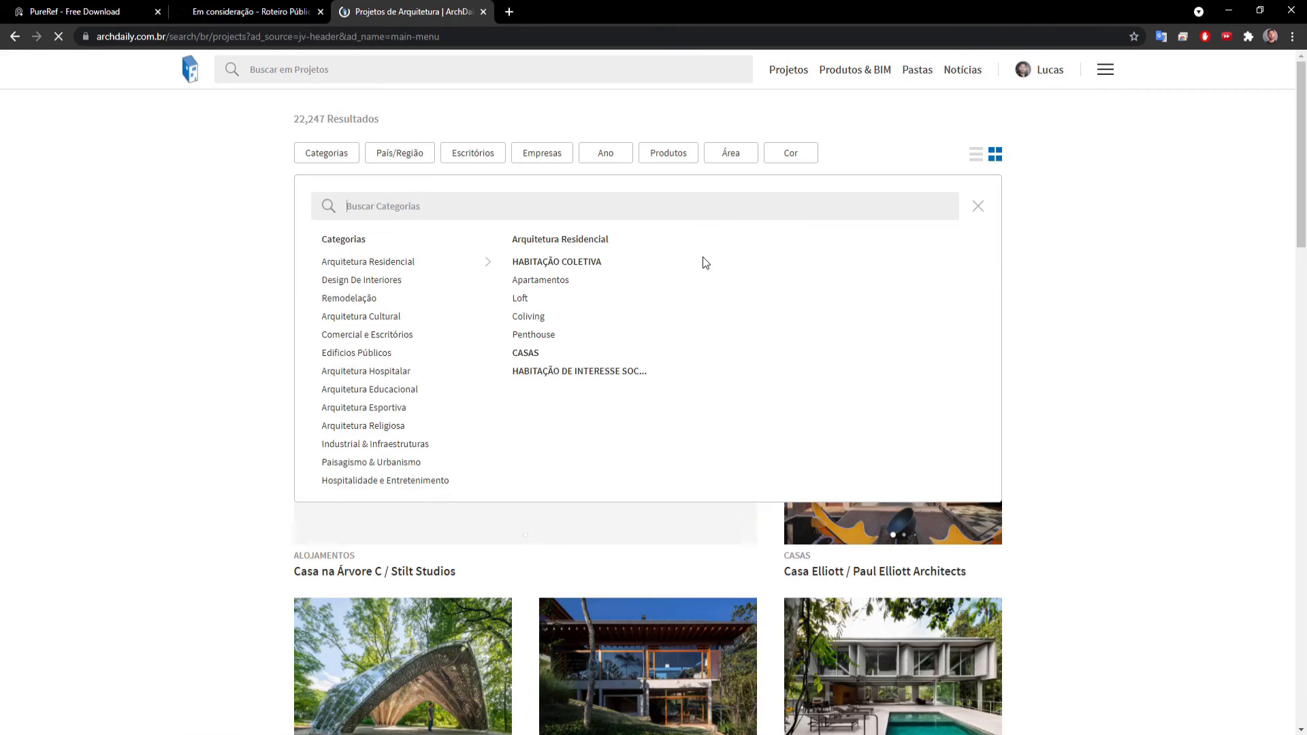
{"action": "left_click", "coordinate": [390, 280]}
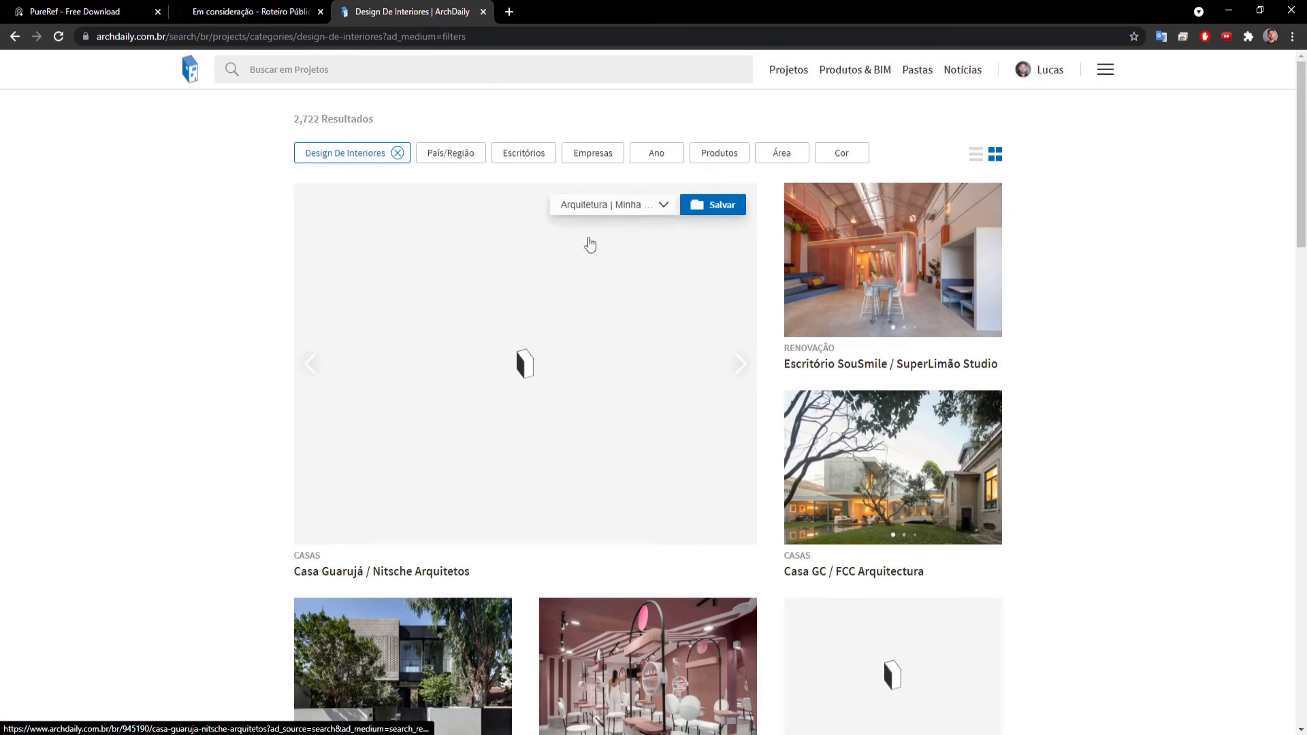
{"action": "left_click", "coordinate": [861, 150]}
{"action": "left_click", "coordinate": [933, 342]}
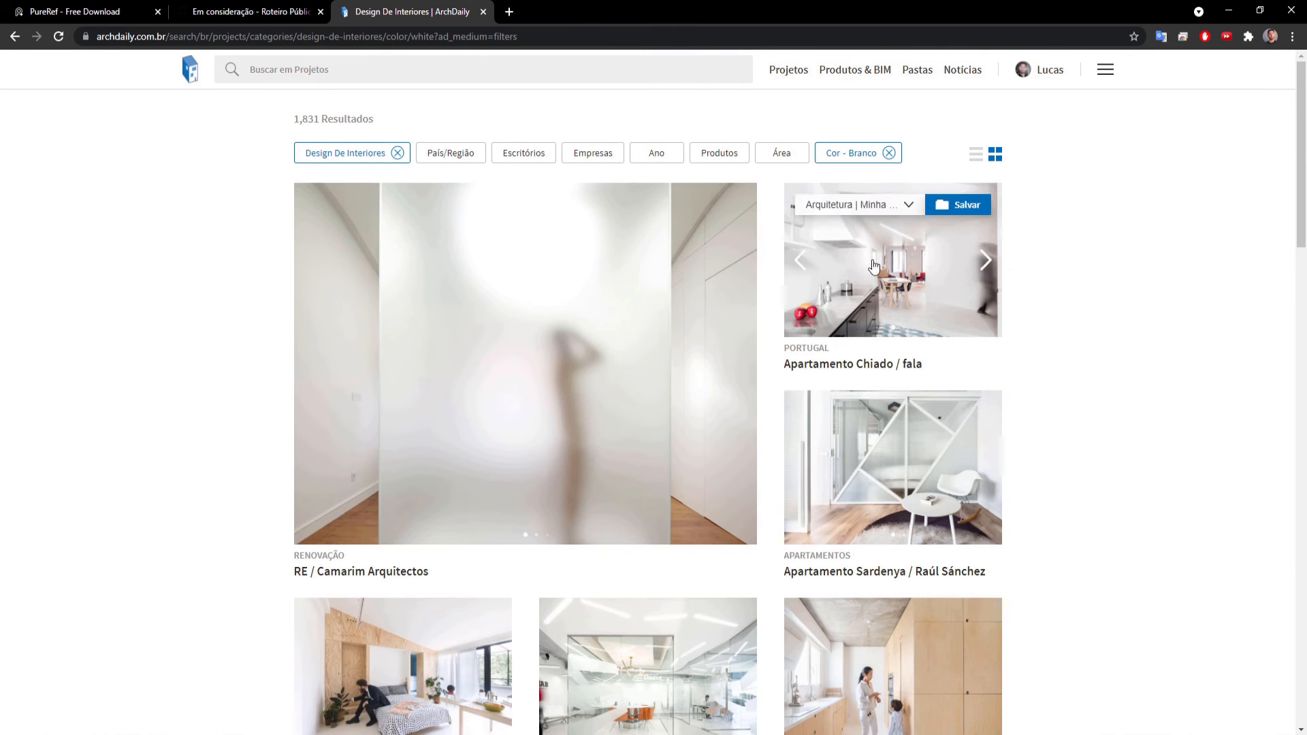
Open the main kitchen photo of Apartamento Sacha / SABO Project in the gallery and copy the image.
{"action": "scroll", "coordinate": [788, 380], "scroll_direction": "down", "scroll_amount": 3}
{"action": "scroll", "coordinate": [788, 380], "scroll_direction": "down", "scroll_amount": 3}
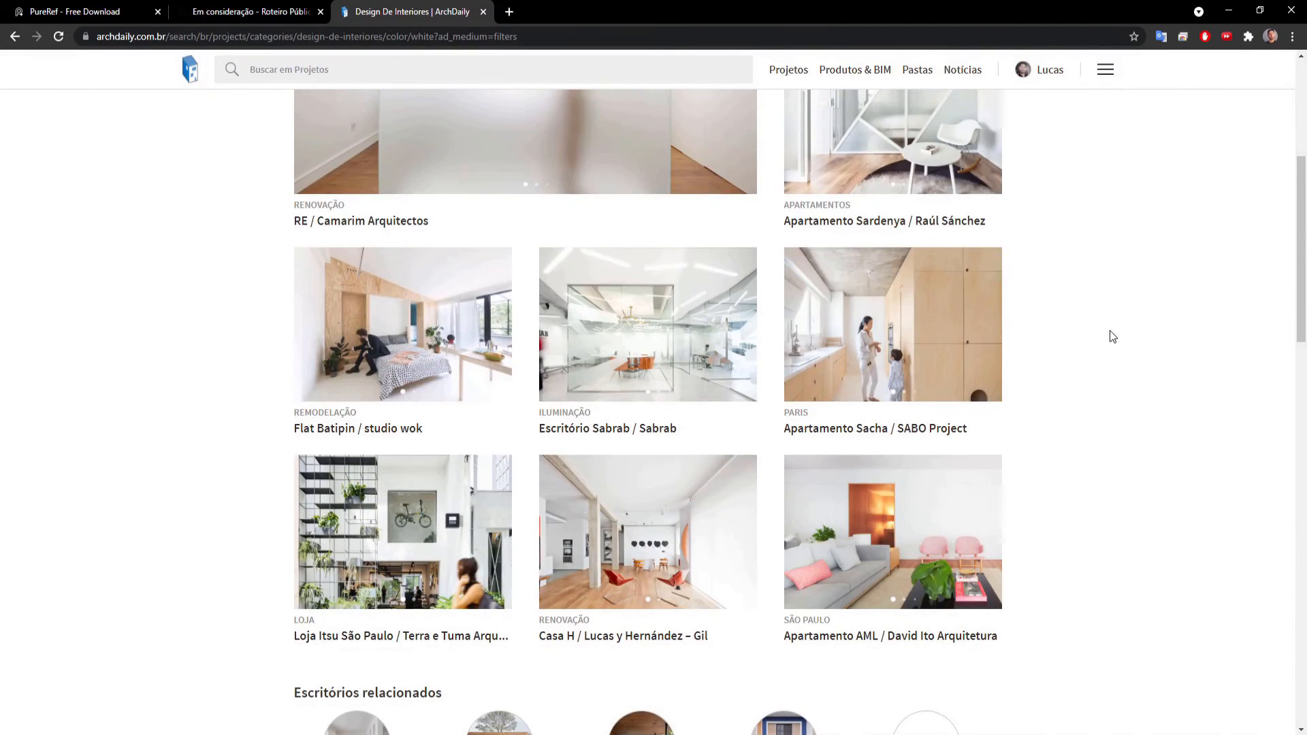
{"action": "left_click", "coordinate": [854, 313]}
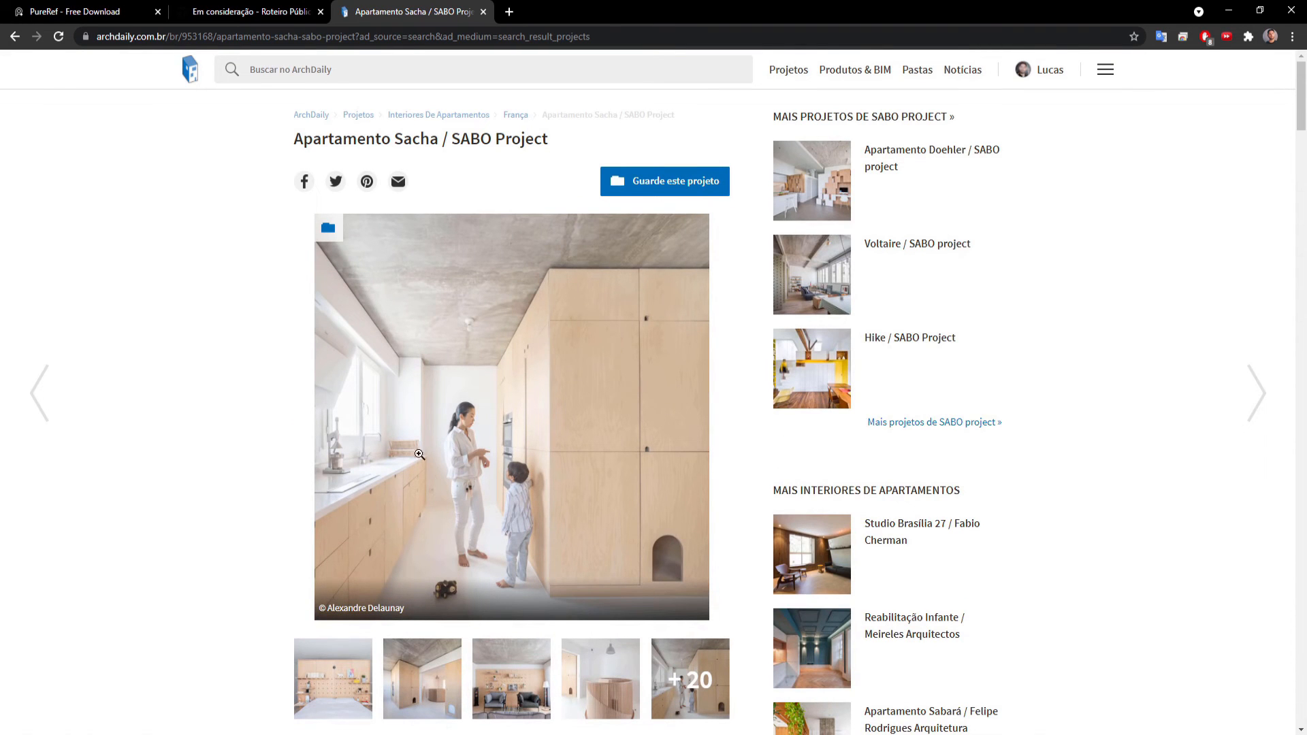
{"action": "left_click", "coordinate": [444, 302]}
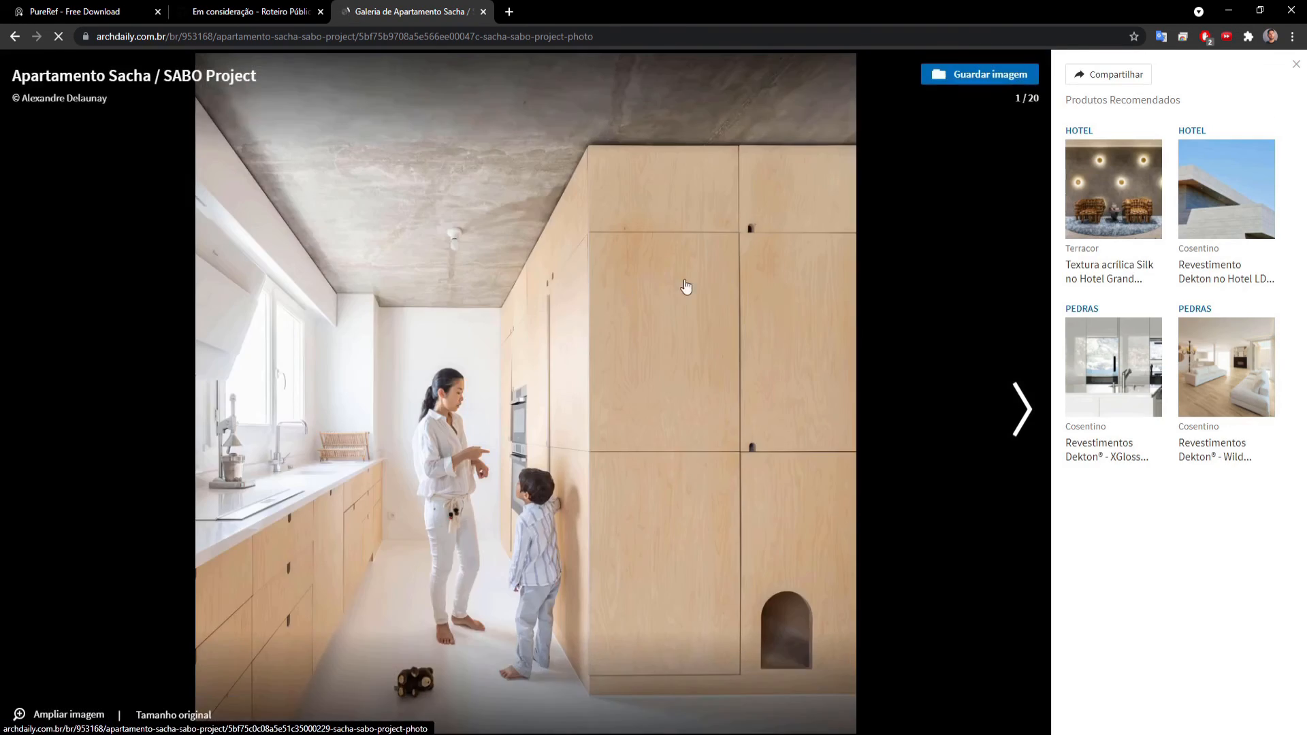
{"action": "right_click", "coordinate": [493, 259]}
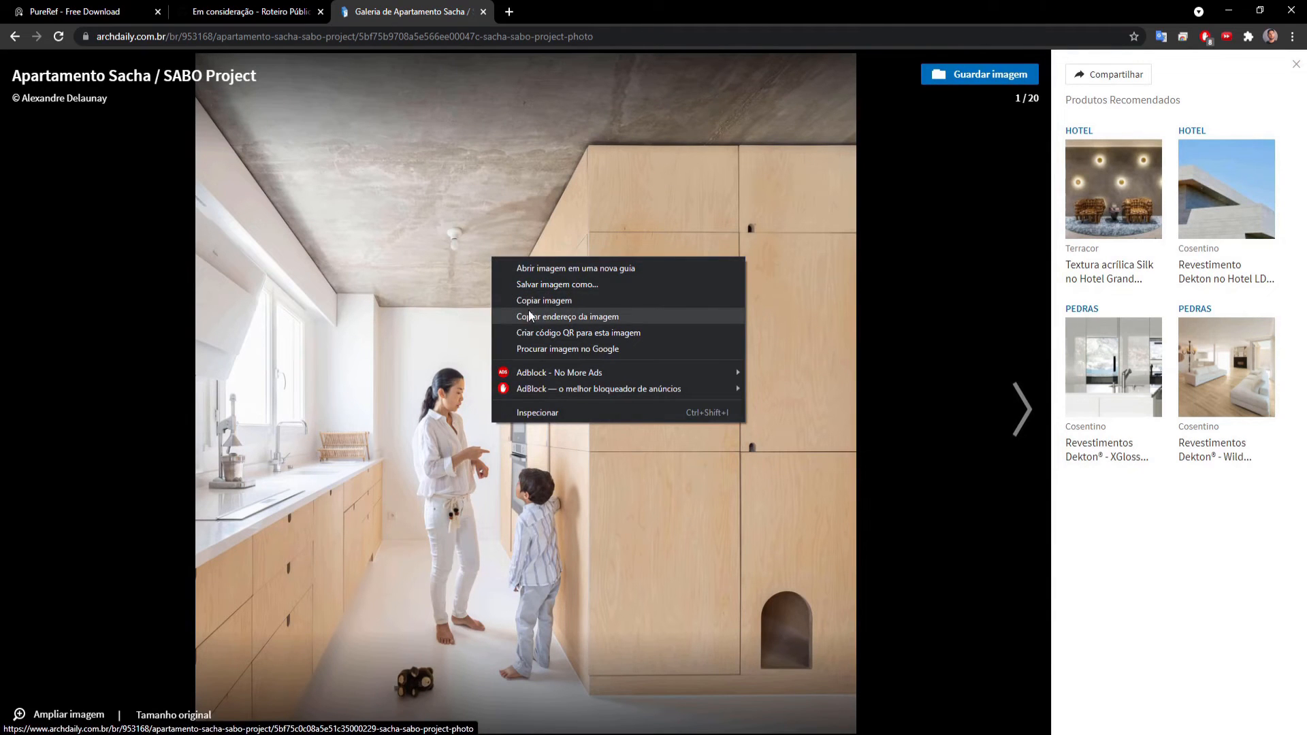
{"action": "left_click", "coordinate": [602, 298]}
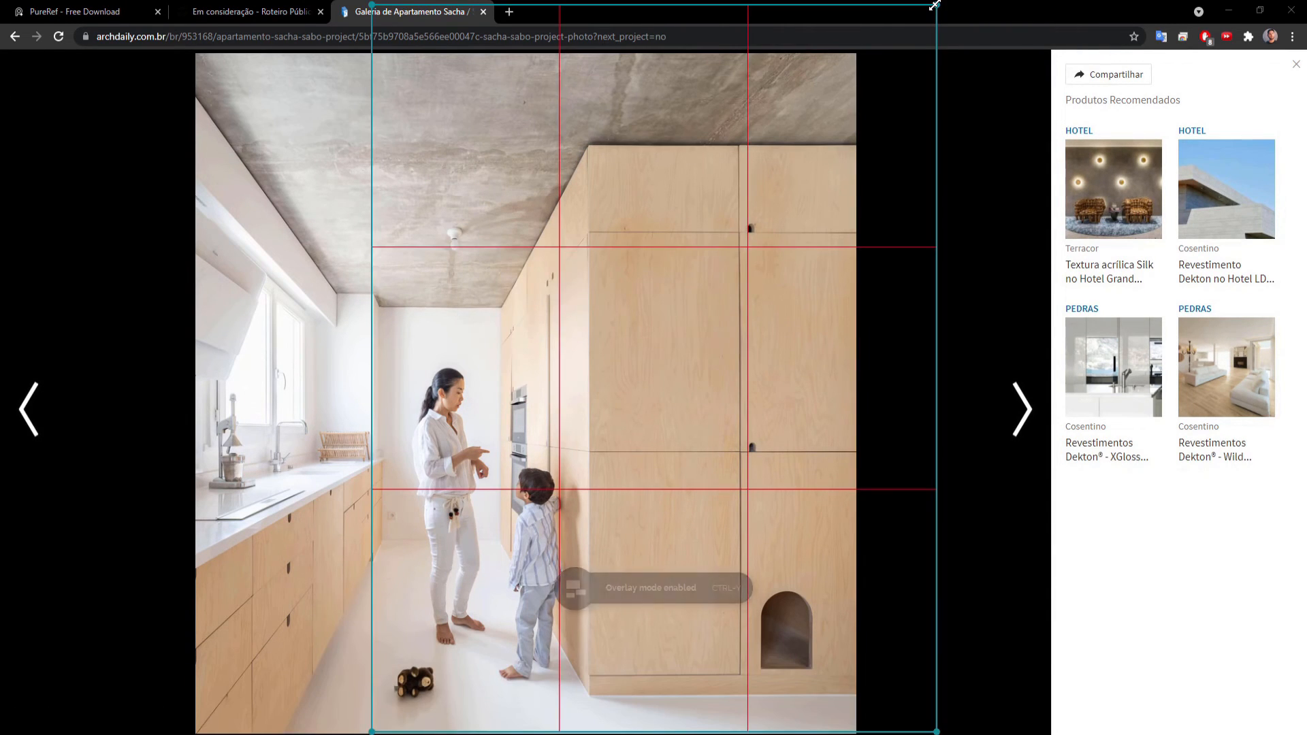
Shrink the rule-of-thirds grid over the kitchen photo and paste the copied photo into an empty area of the PureRef canvas.
{"action": "left_click_drag", "start_coordinate": [936, 4], "coordinate": [768, 204]}
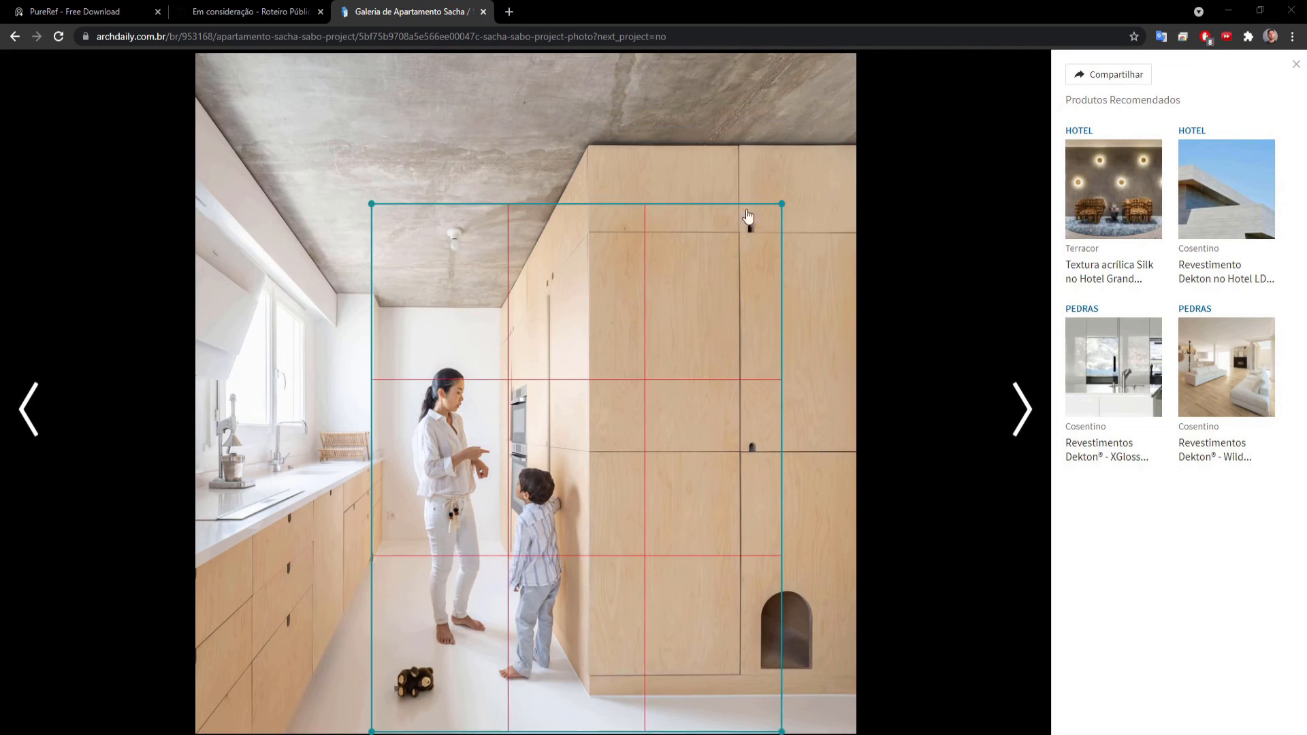
{"action": "key", "text": "ctrl+y"}
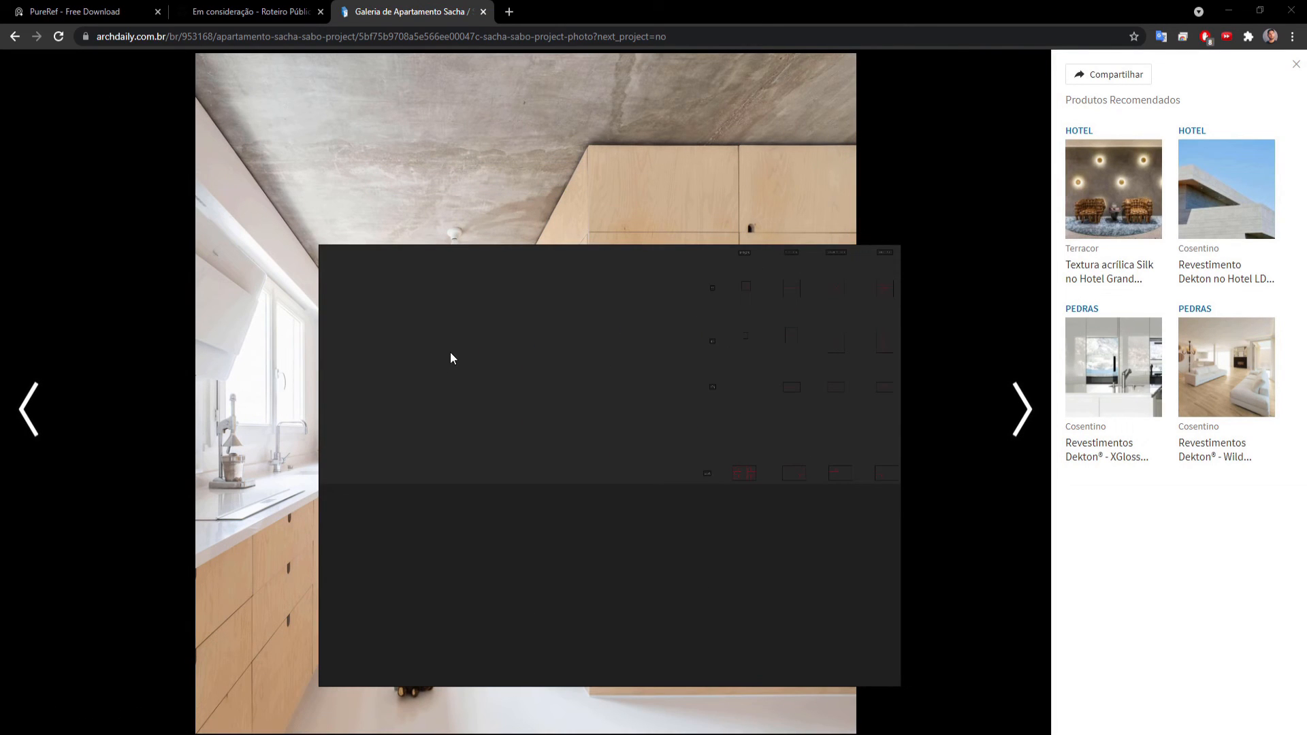
{"action": "right_click", "coordinate": [467, 332]}
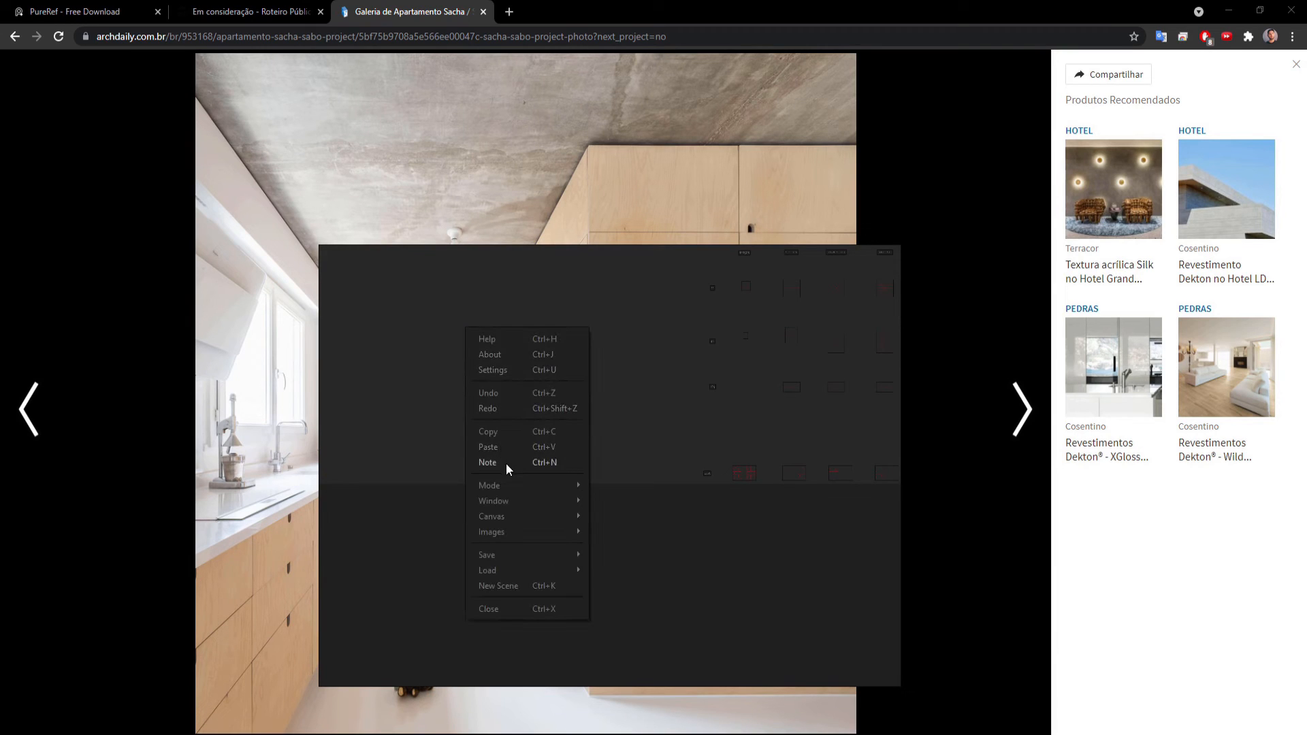
{"action": "key", "text": "ctrl+v"}
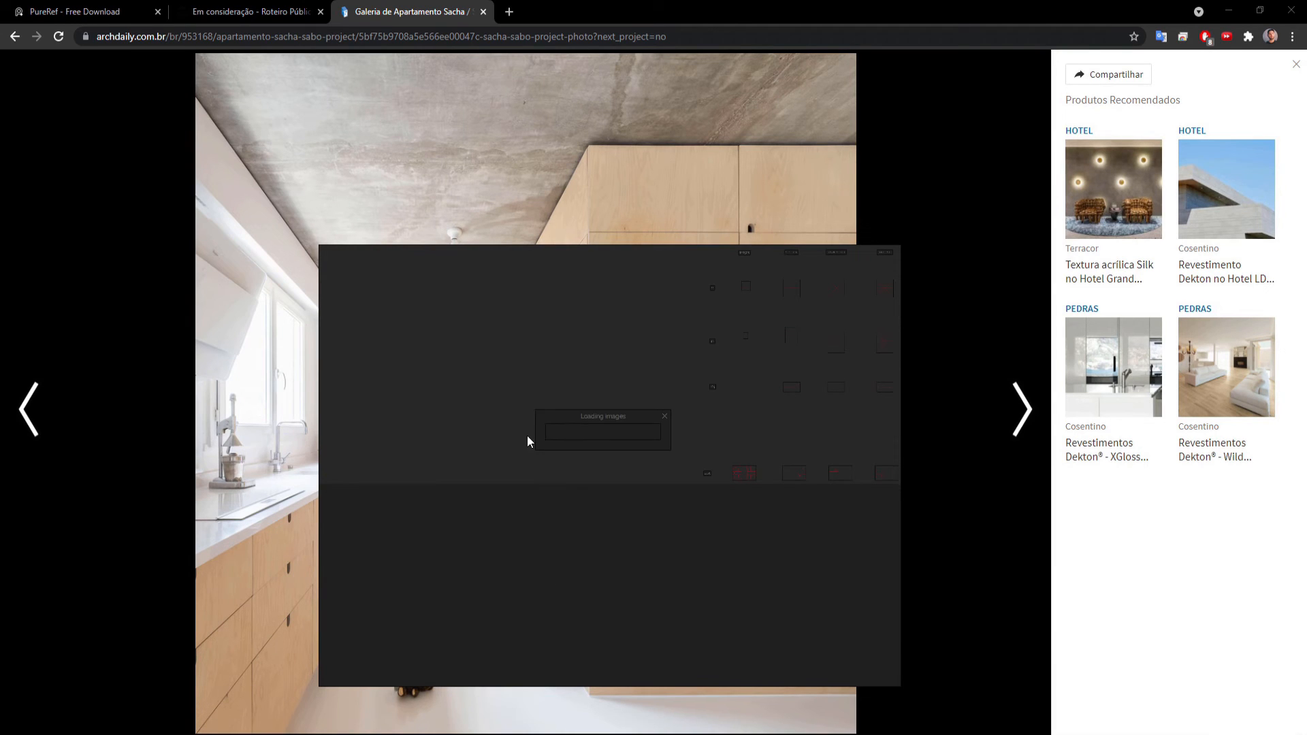
{"action": "scroll", "coordinate": [466, 328], "scroll_direction": "up", "scroll_amount": 15}
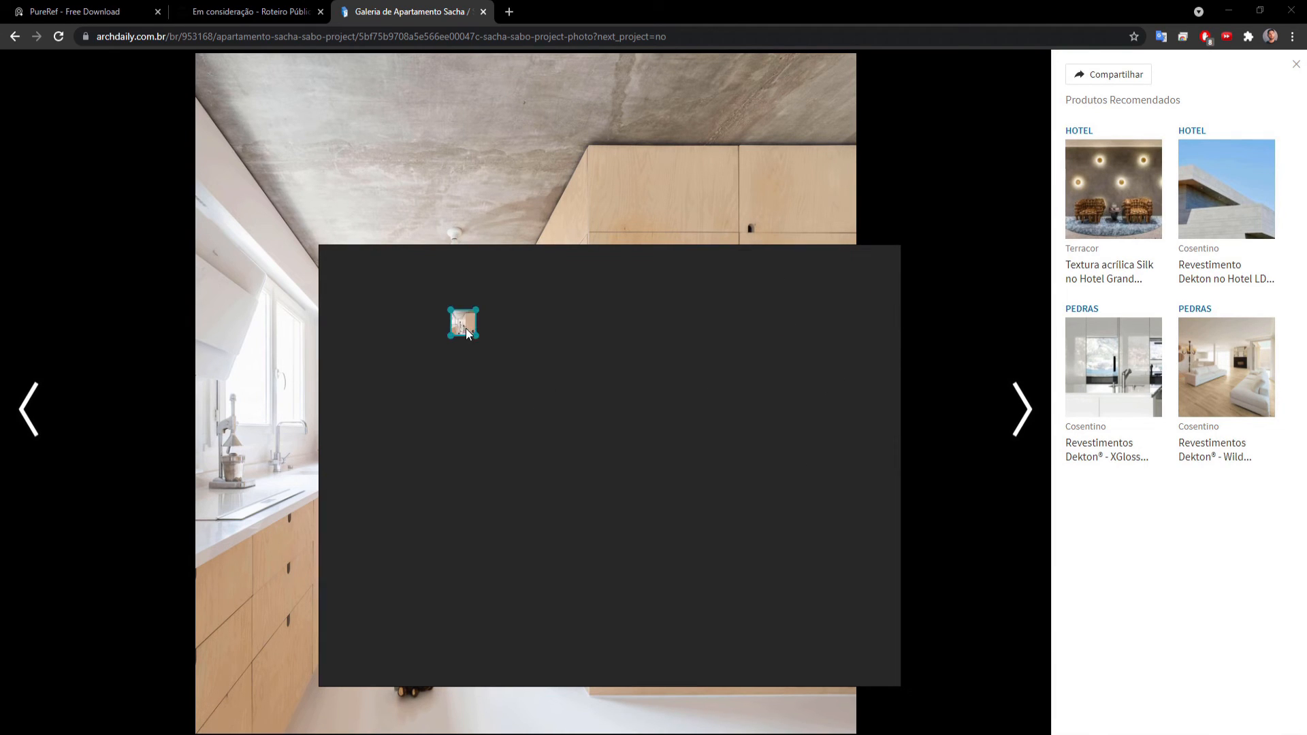
{"action": "middle_click_drag", "start_coordinate": [464, 328], "coordinate": [509, 406]}
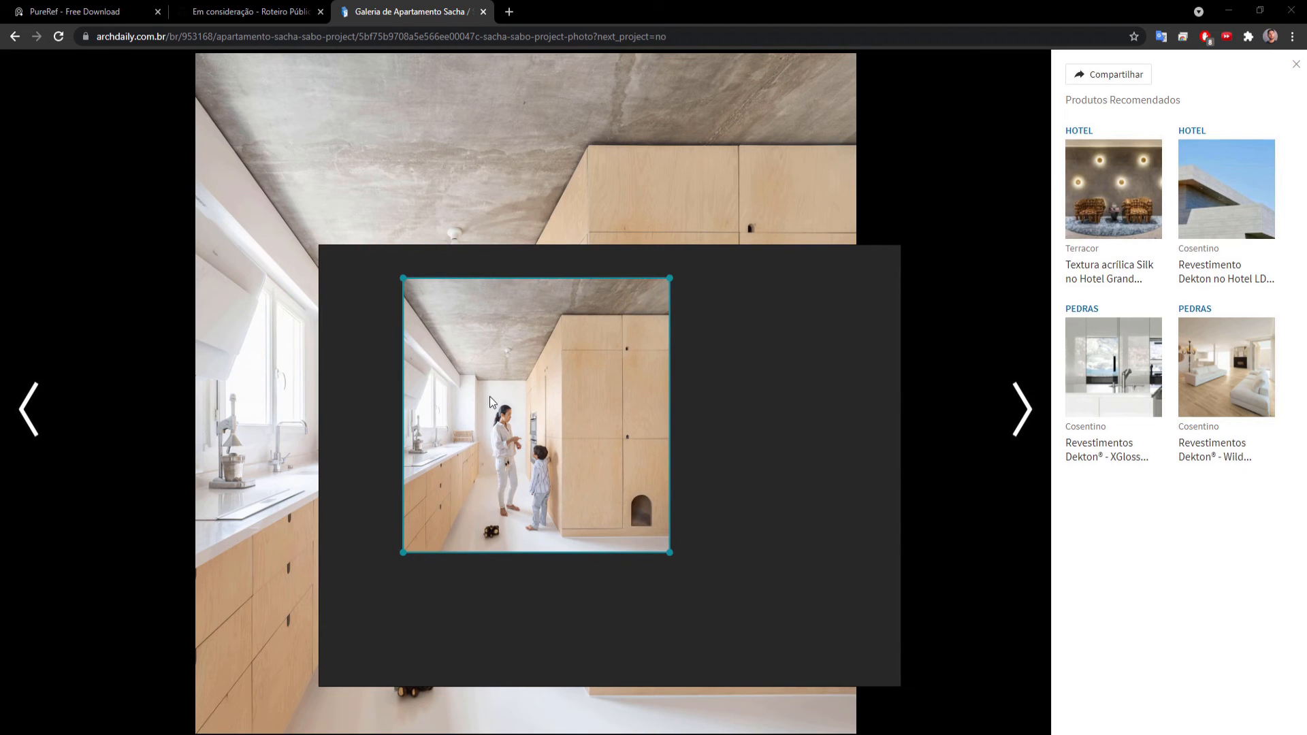
Switch to Twinmotion, overlay the kitchen photo there, and place it at reduced size in the black area beside the render, right of the wardrobe.
{"action": "double_click", "coordinate": [552, 365]}
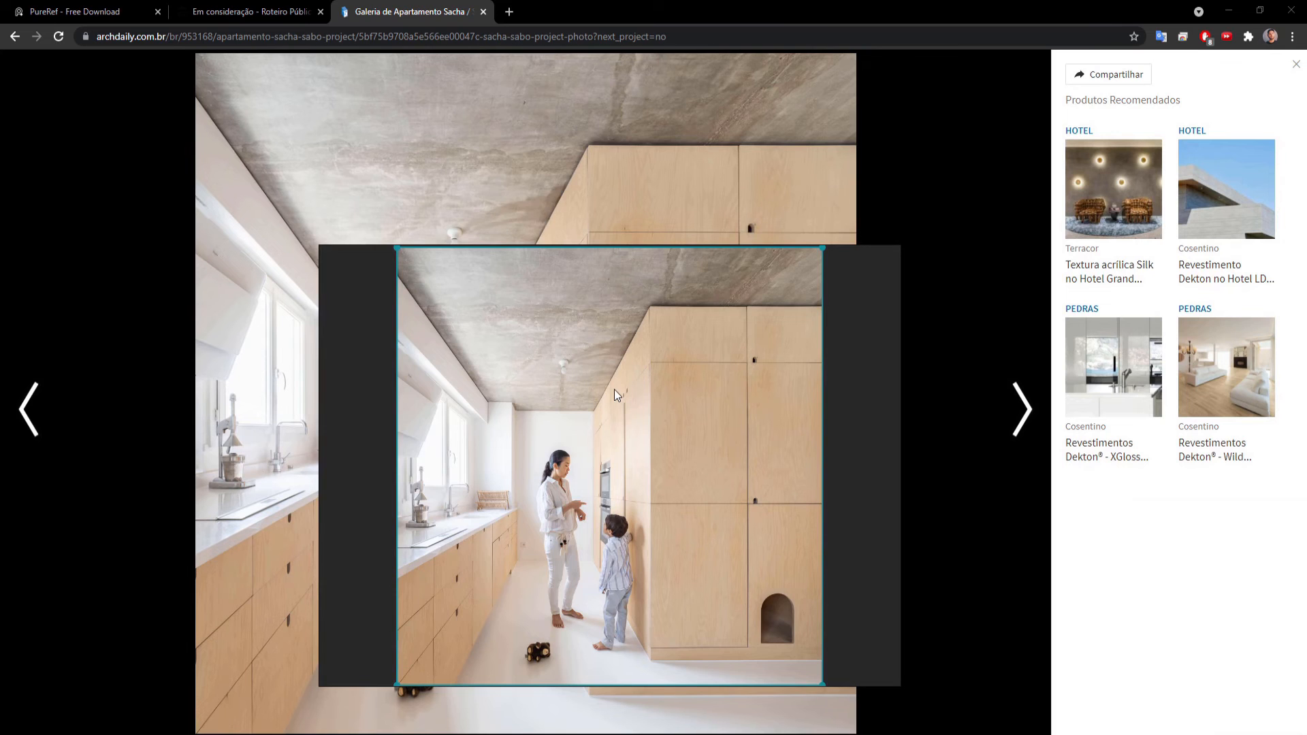
{"action": "key", "text": "ctrl+y"}
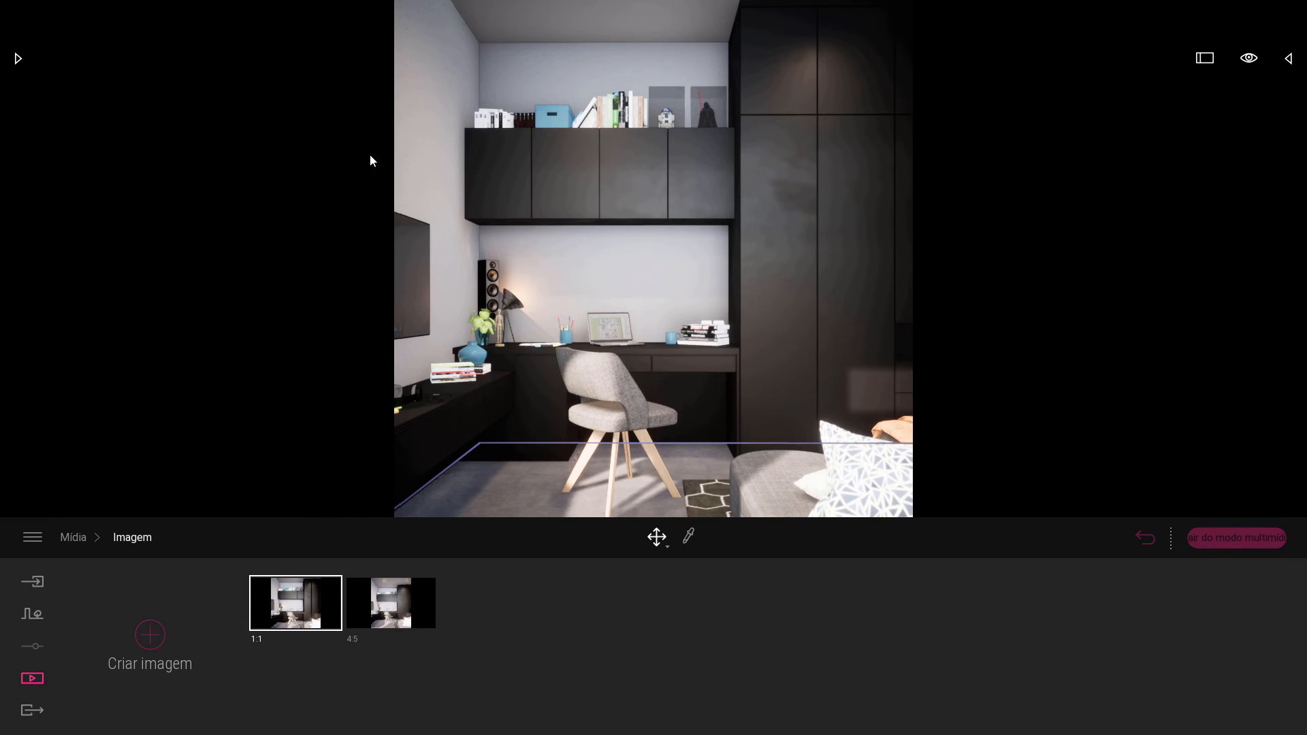
{"action": "key", "text": "alt+Tab"}
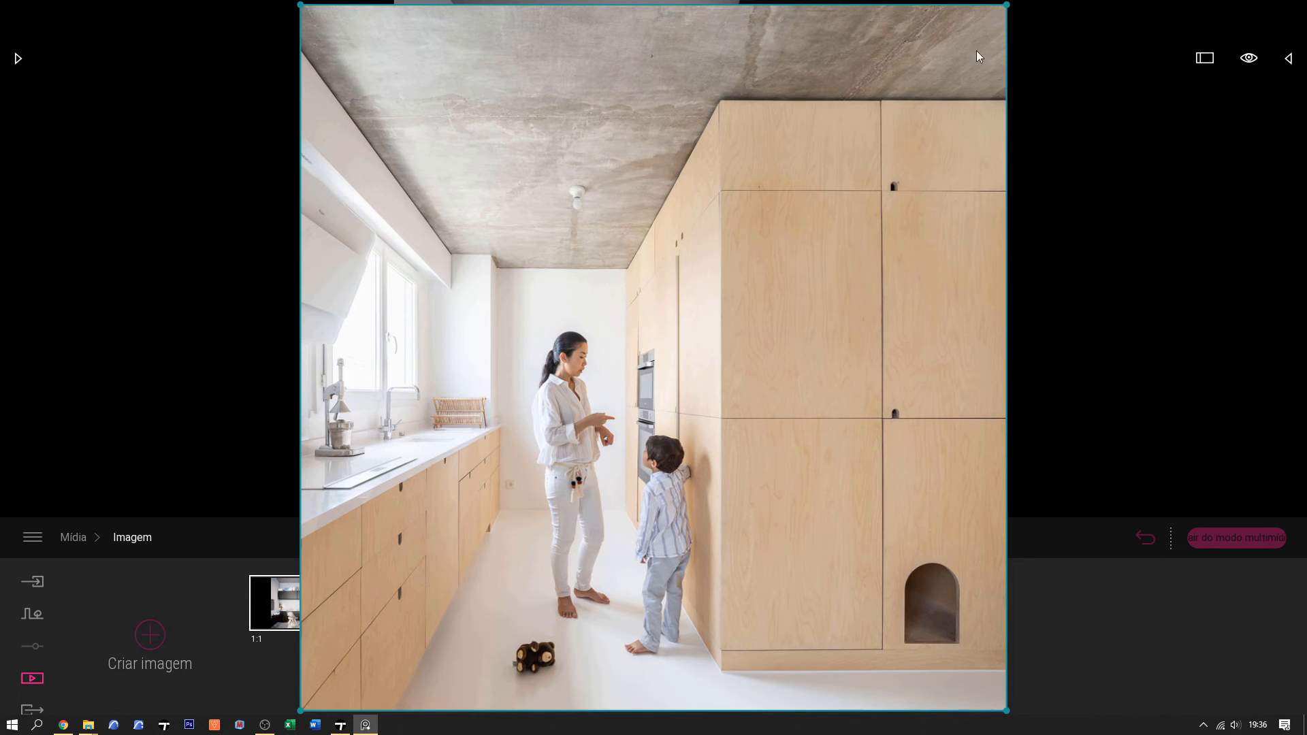
{"action": "left_click_drag", "start_coordinate": [1005, 6], "coordinate": [587, 424]}
{"action": "left_click_drag", "start_coordinate": [469, 492], "coordinate": [279, 159]}
{"action": "left_click", "coordinate": [977, 237]}
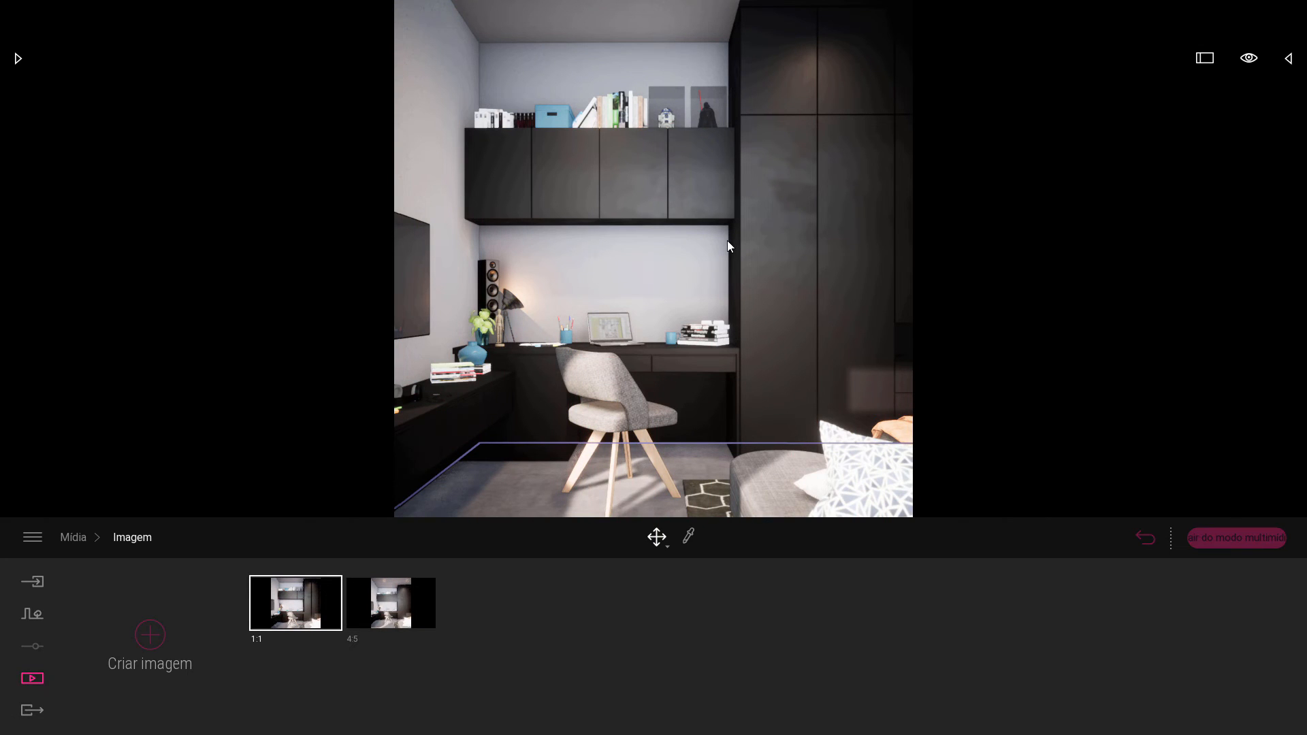
{"action": "key", "text": "alt+Tab"}
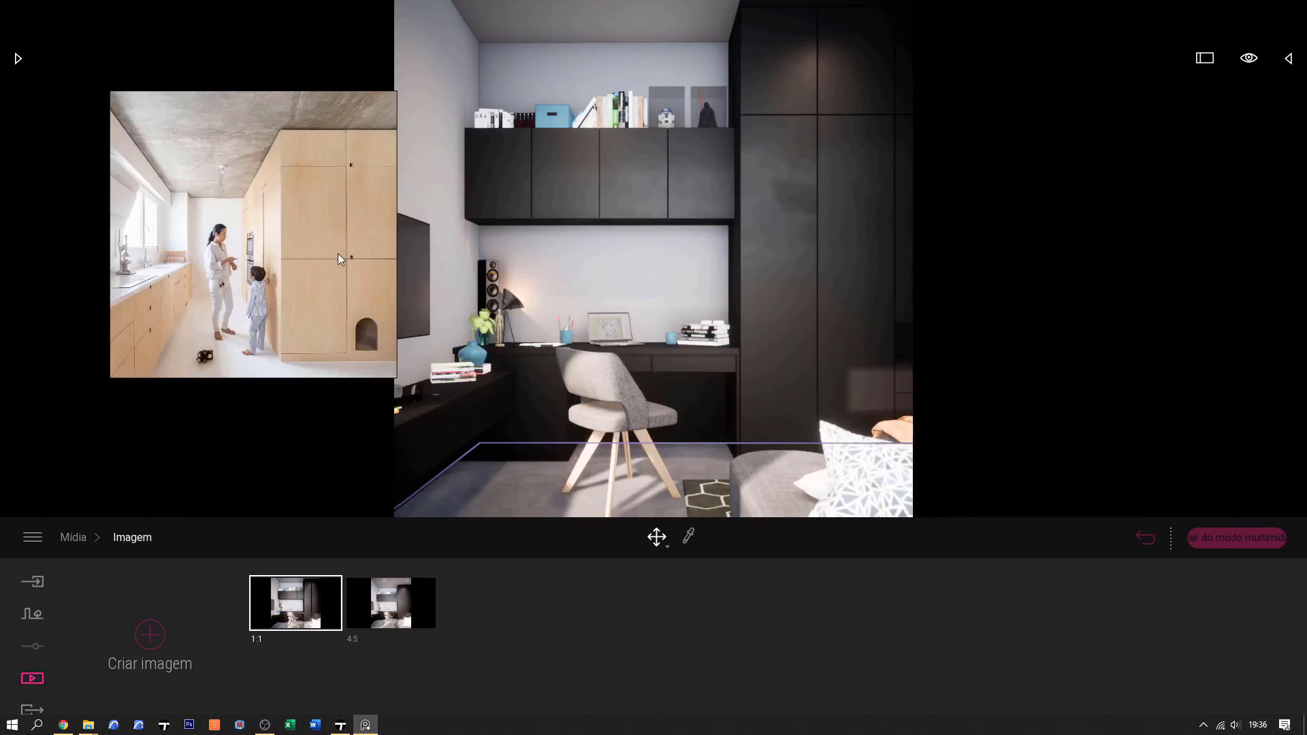
{"action": "left_click", "coordinate": [330, 161]}
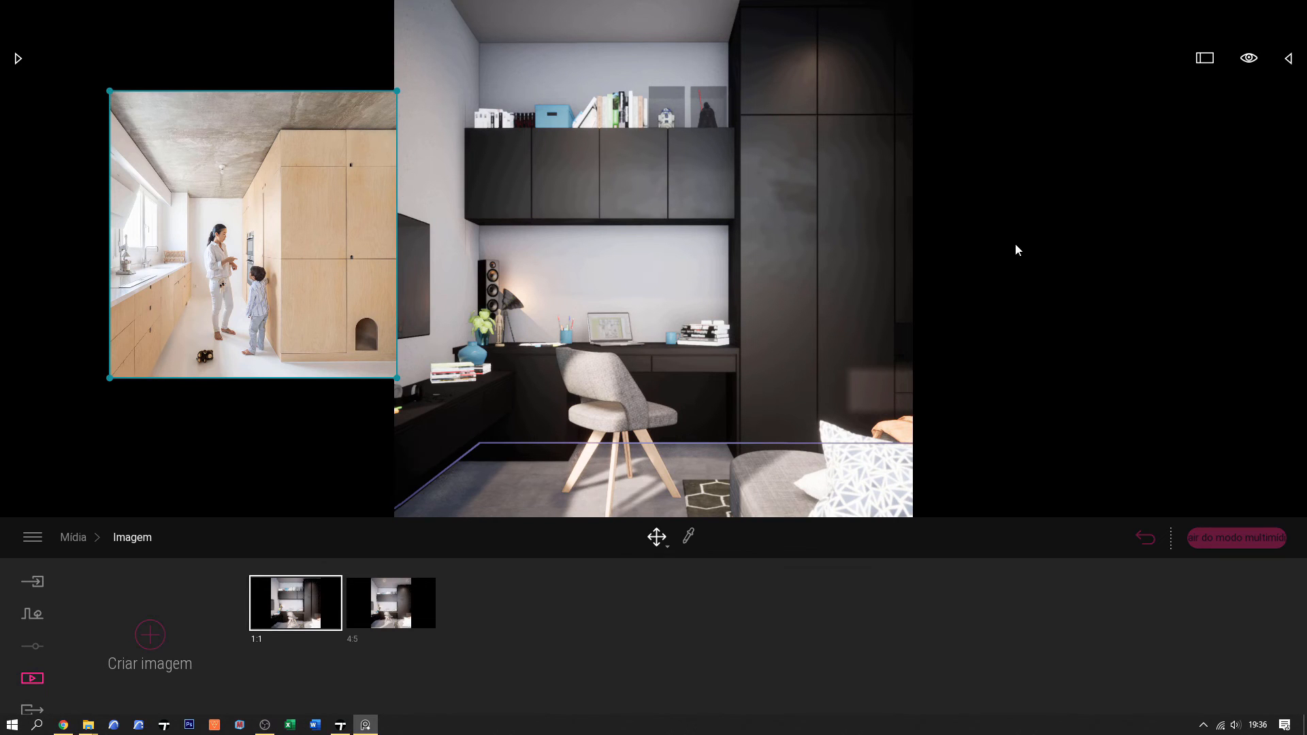
{"action": "left_click_drag", "start_coordinate": [340, 149], "coordinate": [1147, 92]}
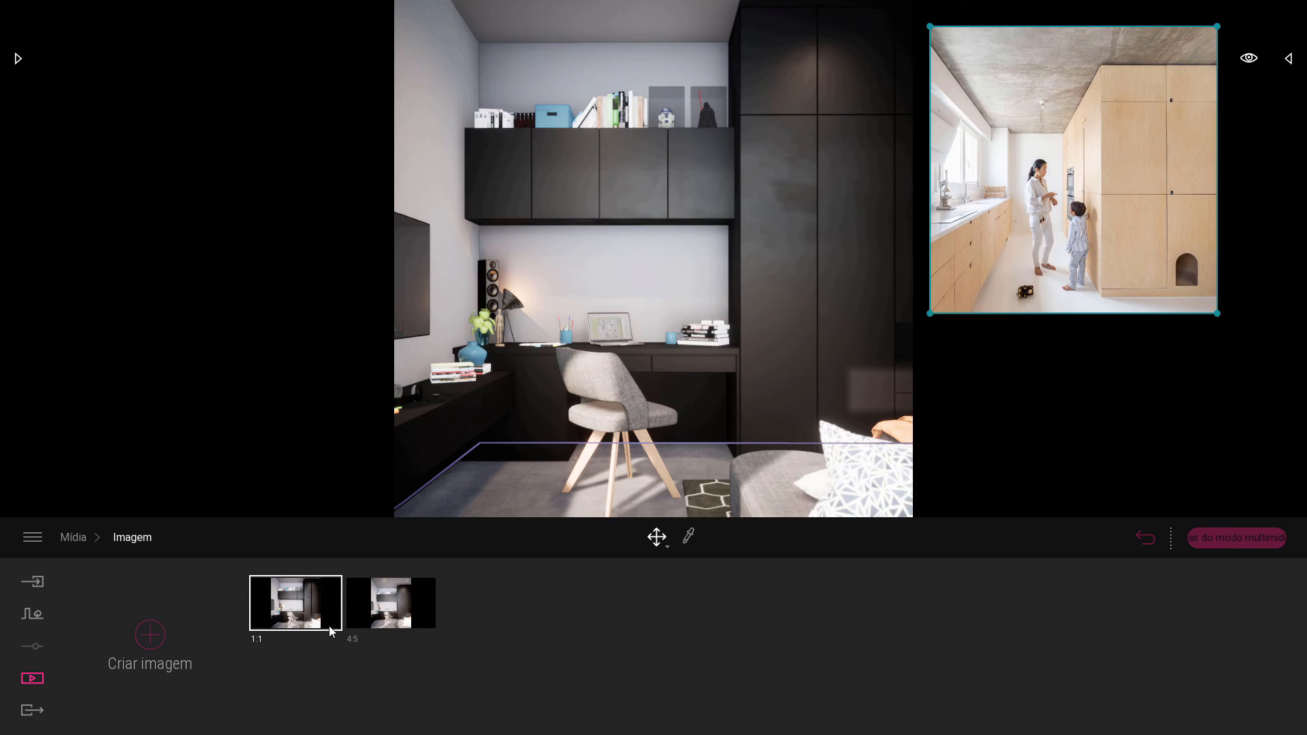
In the 1:1 image's lighting settings, set the white balance to 6932K and the exposure to 1,70.
{"action": "left_click", "coordinate": [329, 644]}
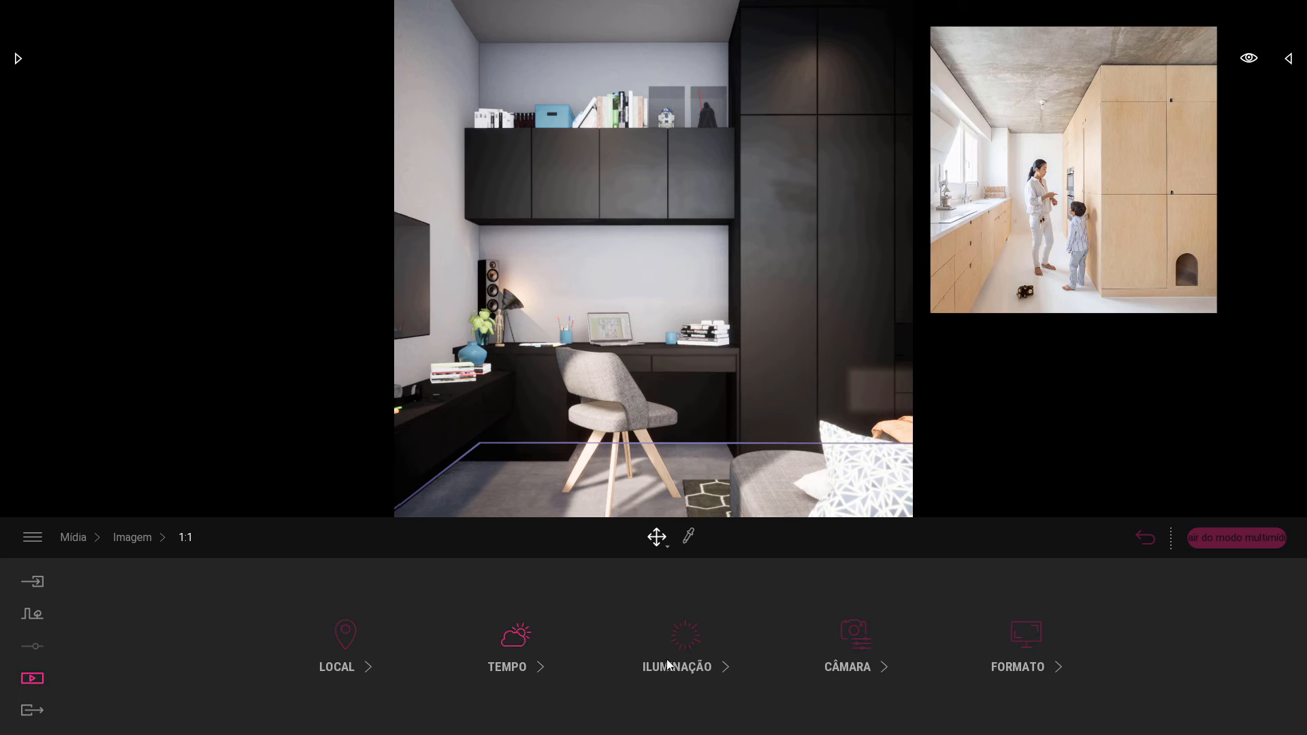
{"action": "left_click", "coordinate": [687, 640]}
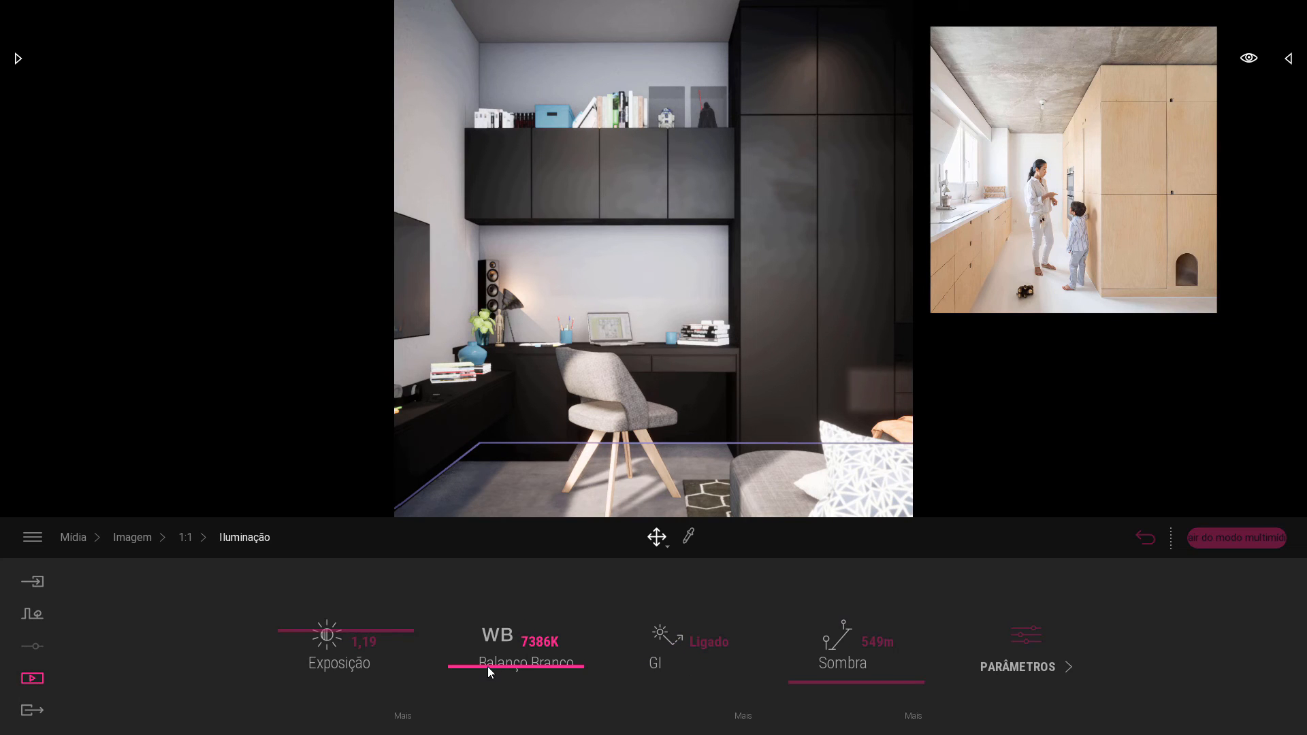
{"action": "left_click_drag", "start_coordinate": [487, 667], "coordinate": [488, 679]}
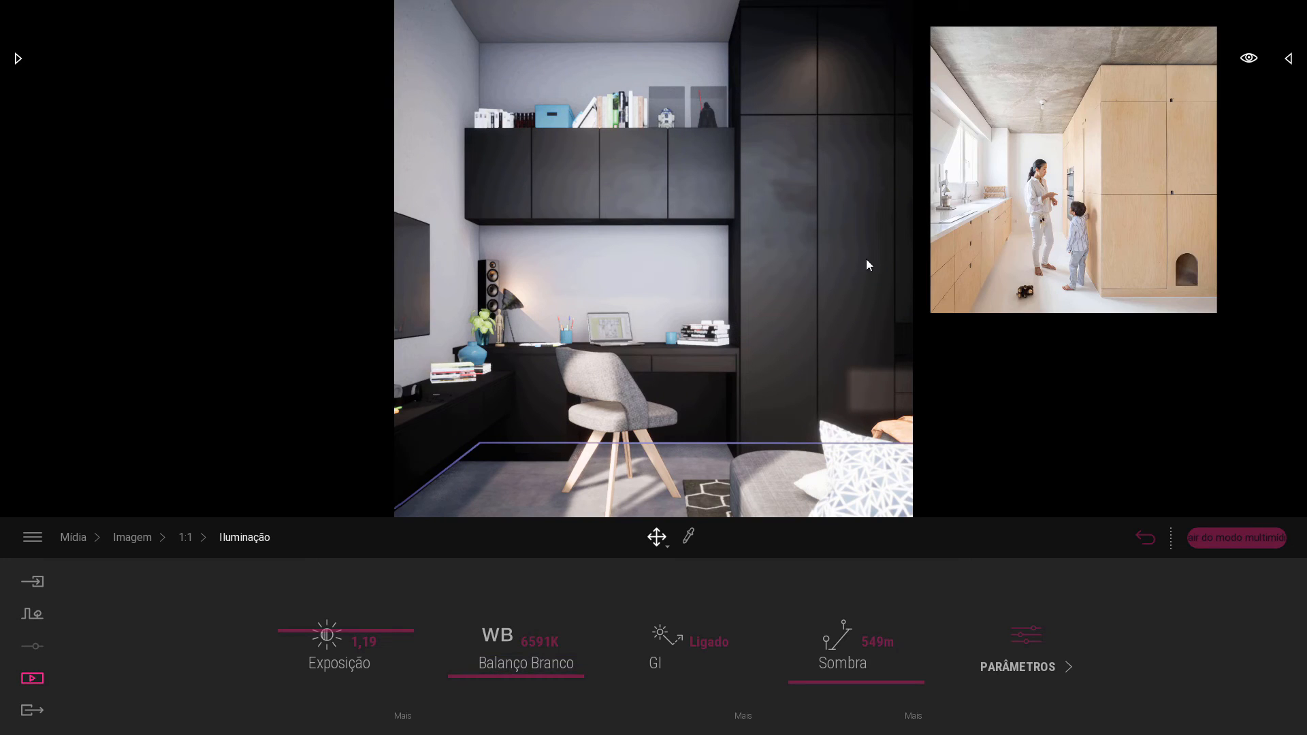
{"action": "left_click_drag", "start_coordinate": [986, 167], "coordinate": [973, 152]}
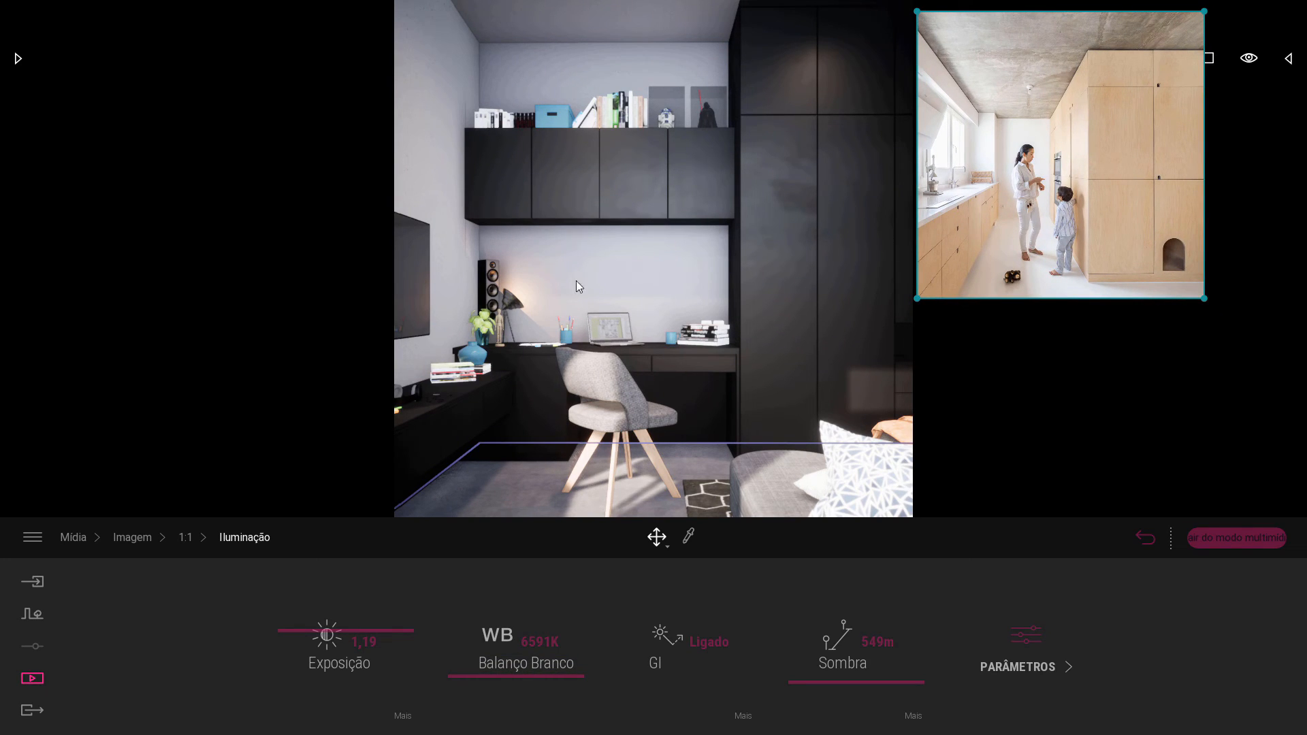
{"action": "mouse_move", "coordinate": [506, 674]}
{"action": "left_mouse_down"}
{"action": "mouse_move", "coordinate": [493, 692]}
{"action": "mouse_move", "coordinate": [501, 673]}
{"action": "left_mouse_up"}
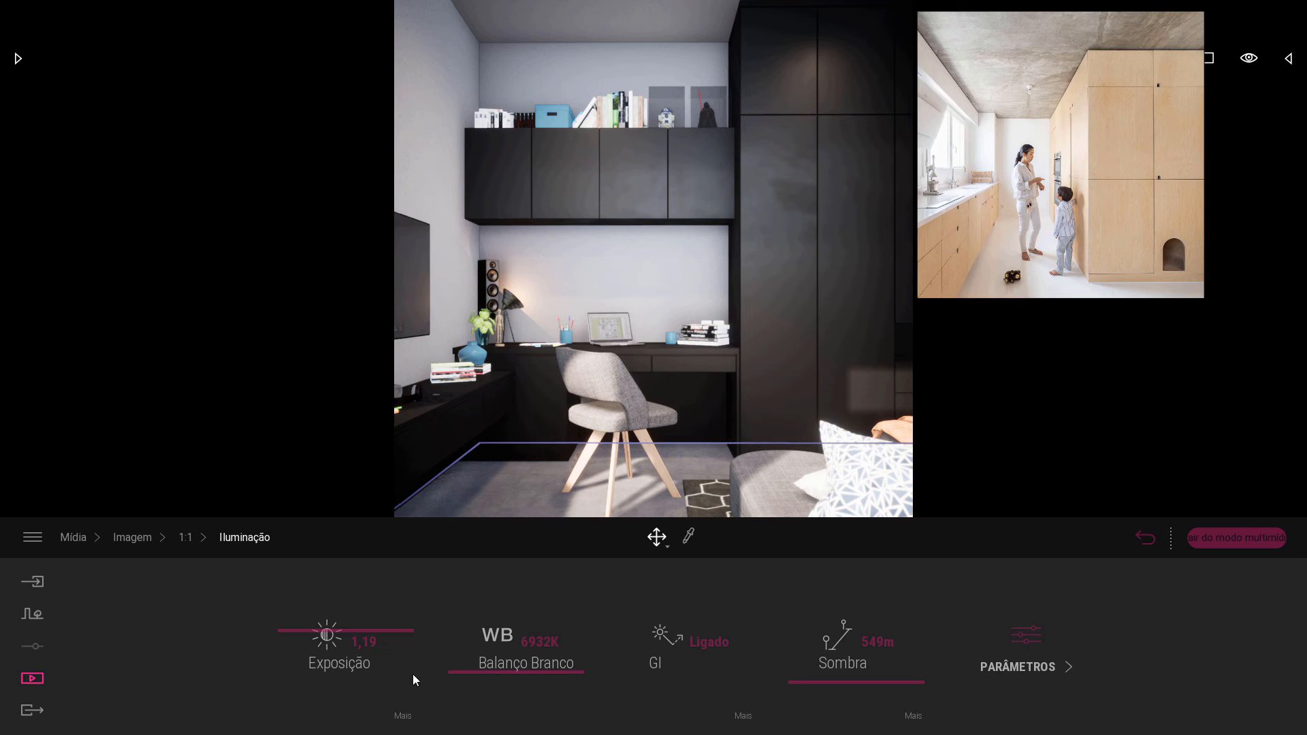
{"action": "left_click_drag", "start_coordinate": [308, 640], "coordinate": [308, 623]}
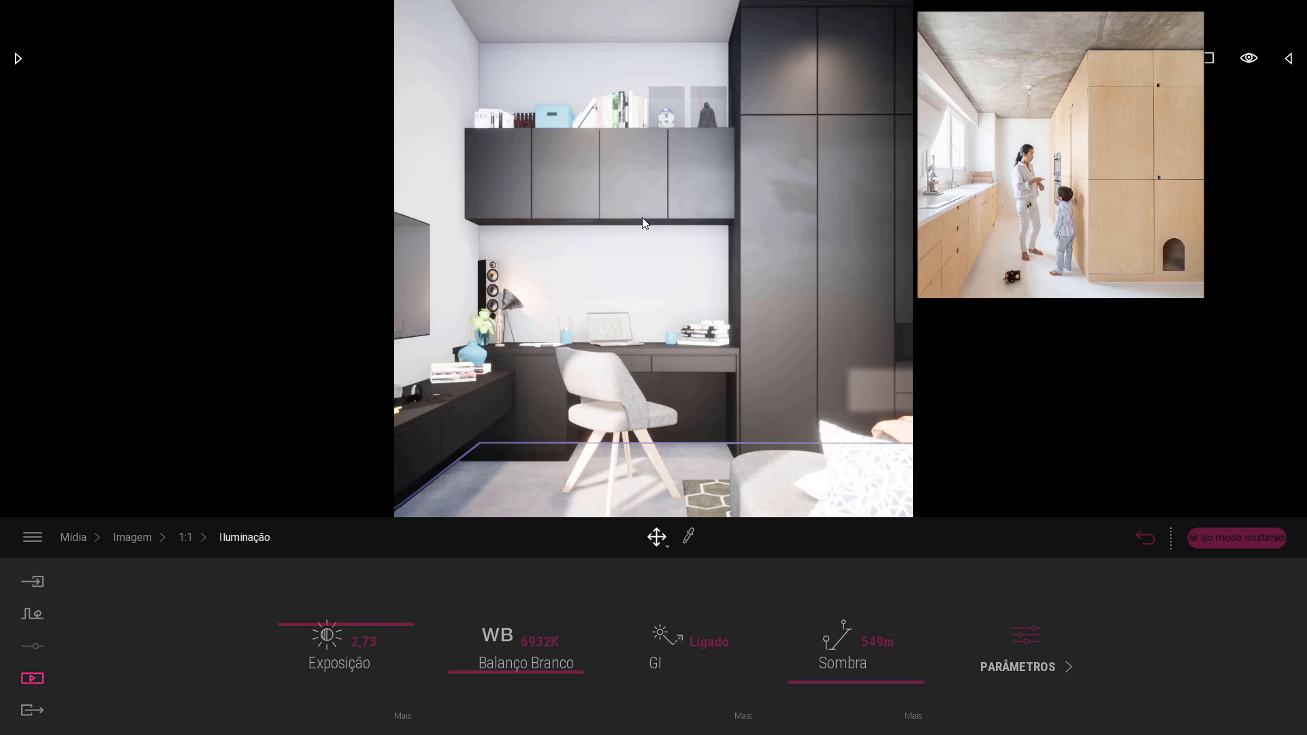
{"action": "left_click_drag", "start_coordinate": [308, 625], "coordinate": [313, 632]}
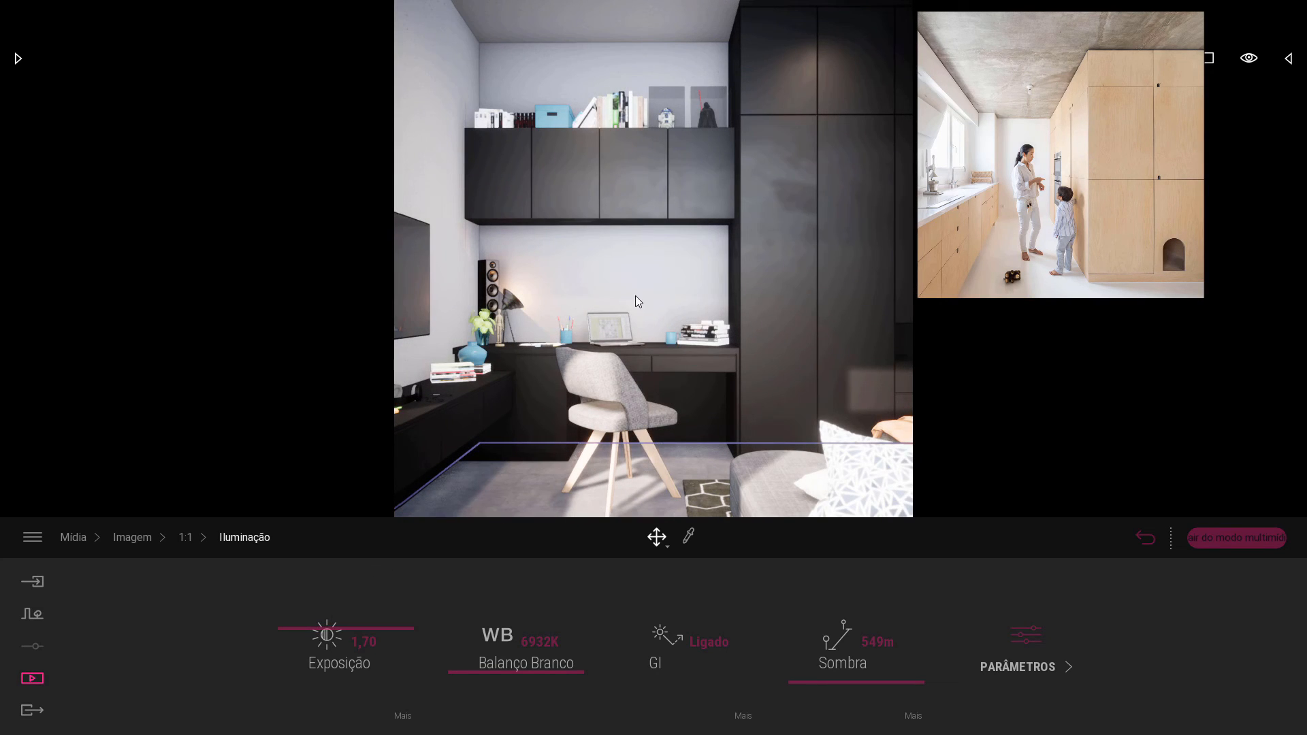
Lighten the wall's Plaster coating 02 material to colour EBE9EB and set its luminosity to 24%.
{"action": "left_click", "coordinate": [672, 250]}
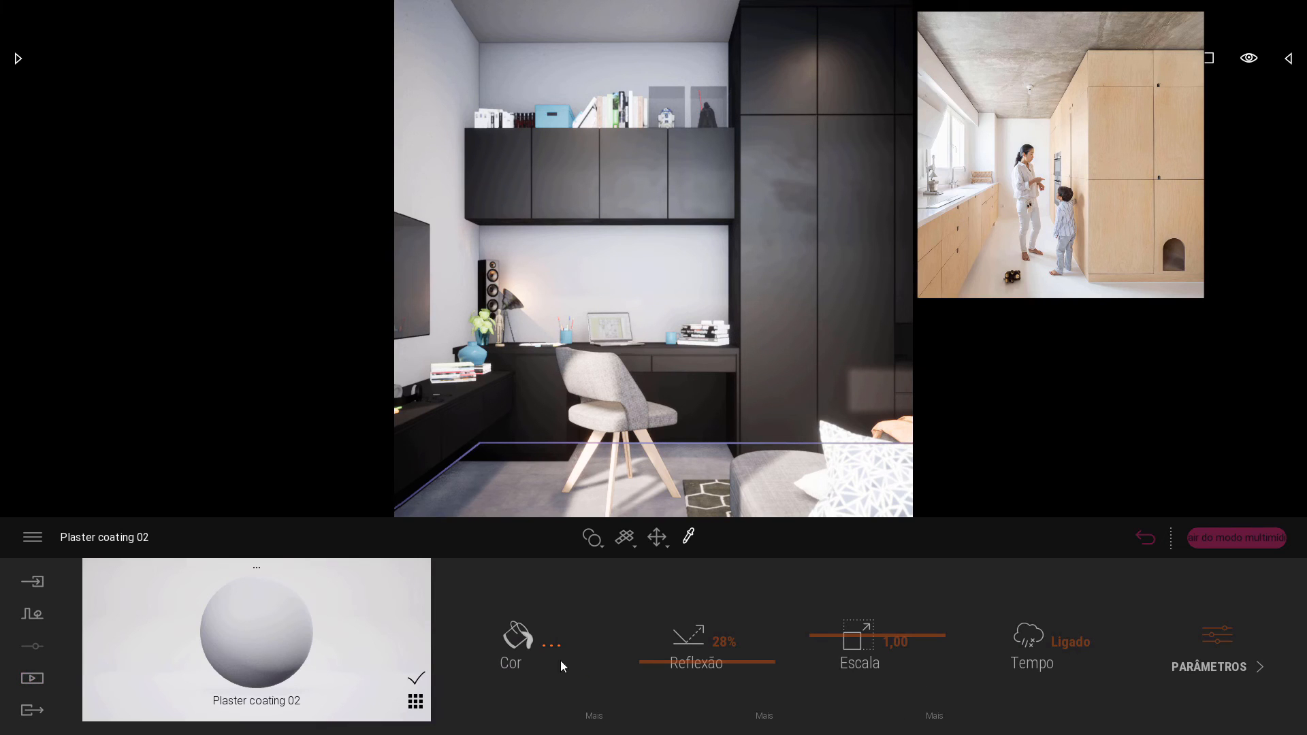
{"action": "left_click", "coordinate": [533, 638]}
{"action": "left_click_drag", "start_coordinate": [680, 213], "coordinate": [274, 181]}
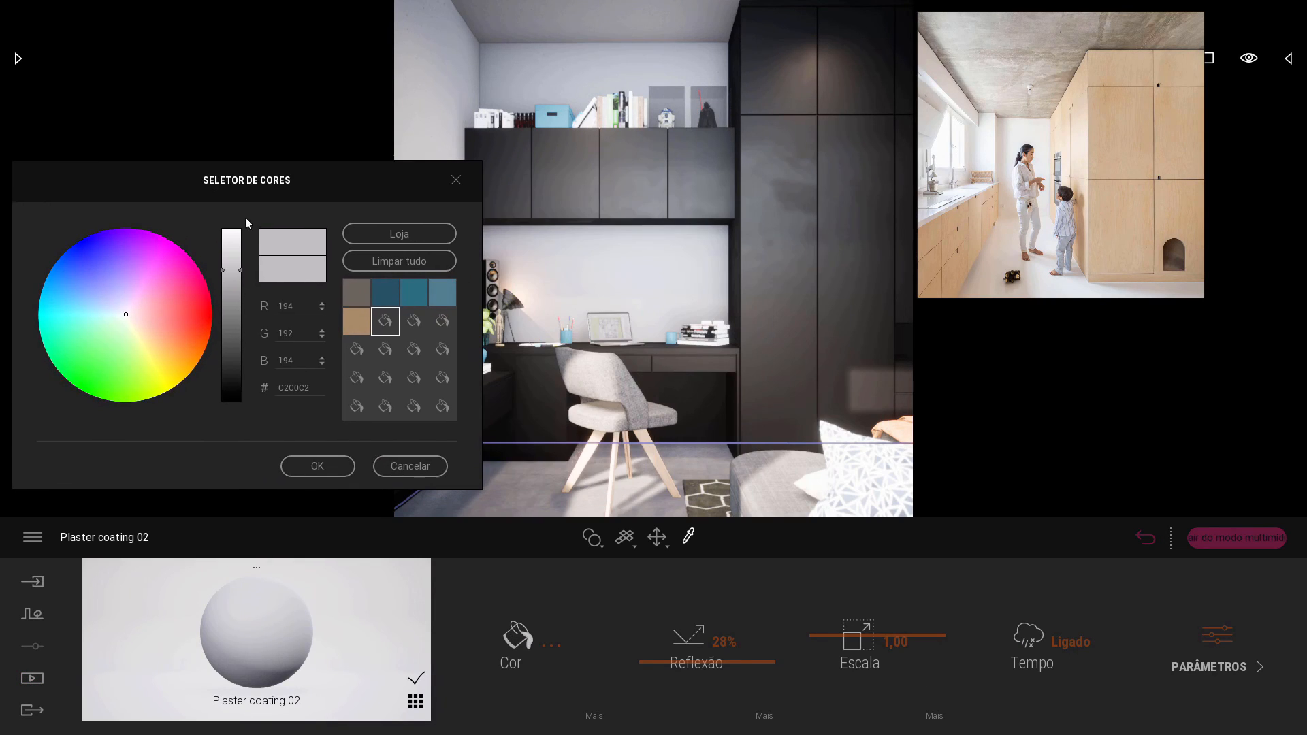
{"action": "left_click_drag", "start_coordinate": [238, 270], "coordinate": [238, 242]}
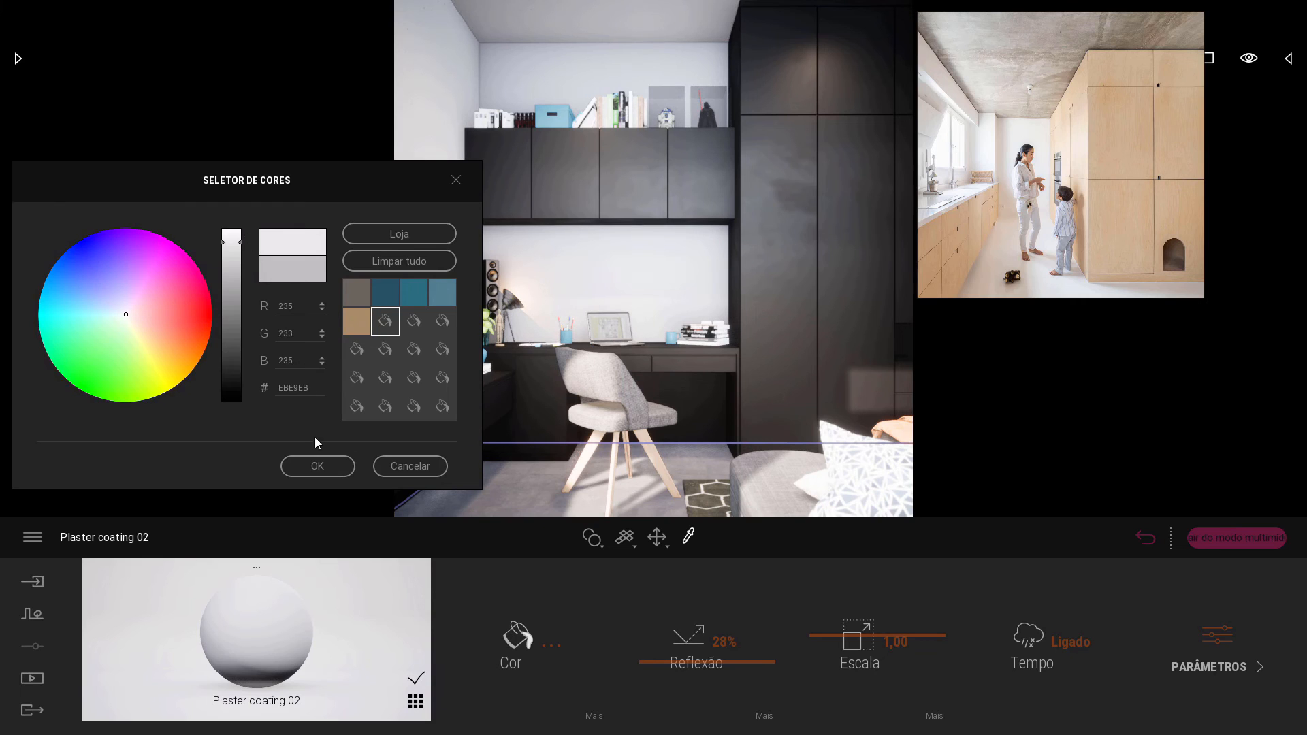
{"action": "left_click", "coordinate": [317, 465]}
{"action": "left_click", "coordinate": [592, 713]}
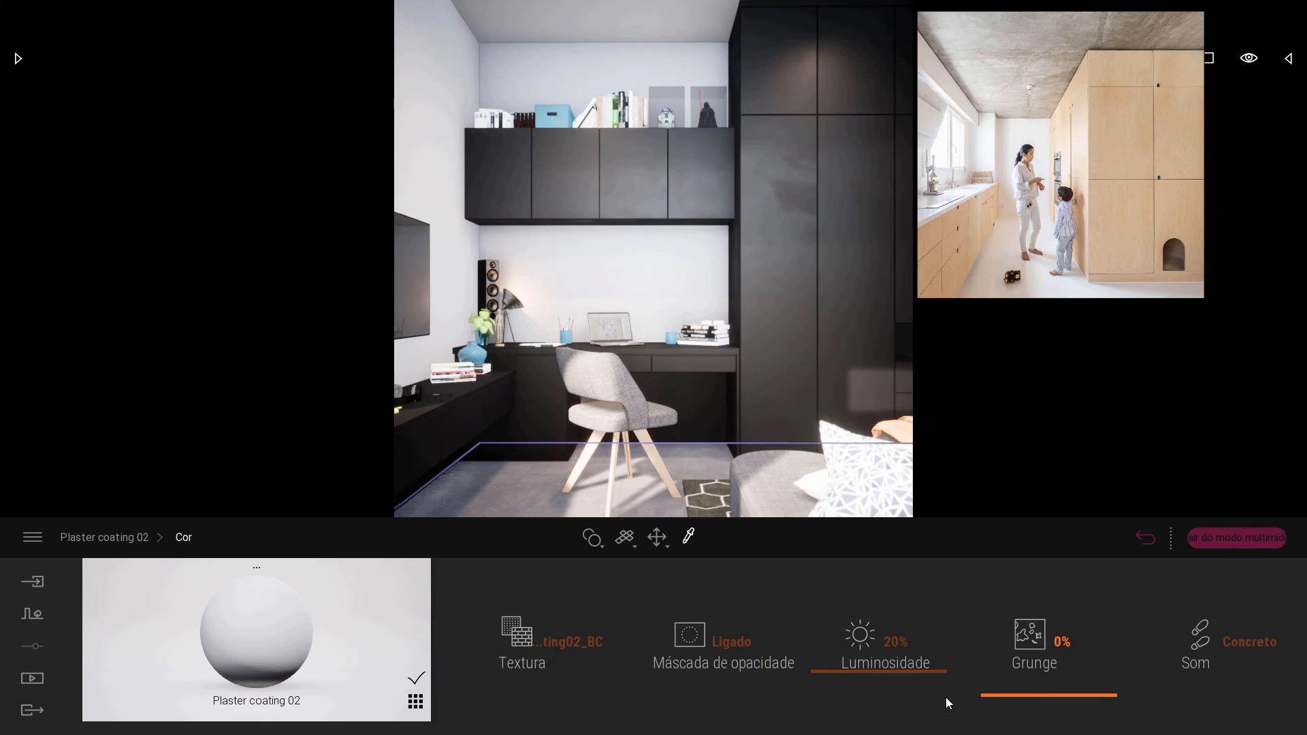
{"action": "left_click_drag", "start_coordinate": [847, 670], "coordinate": [857, 666]}
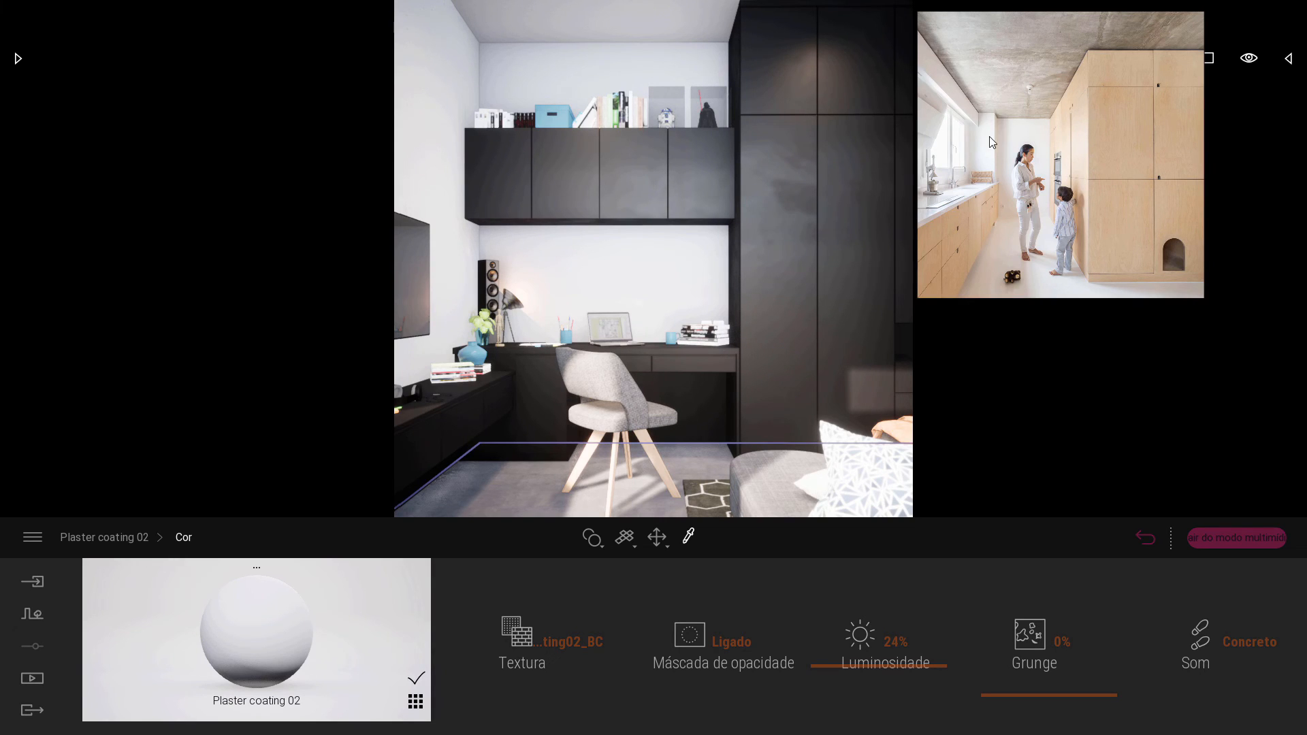
Take the kitchen photo out of overlay mode and enlarge it on the PureRef canvas beside the grid collection.
{"action": "left_click", "coordinate": [1026, 153]}
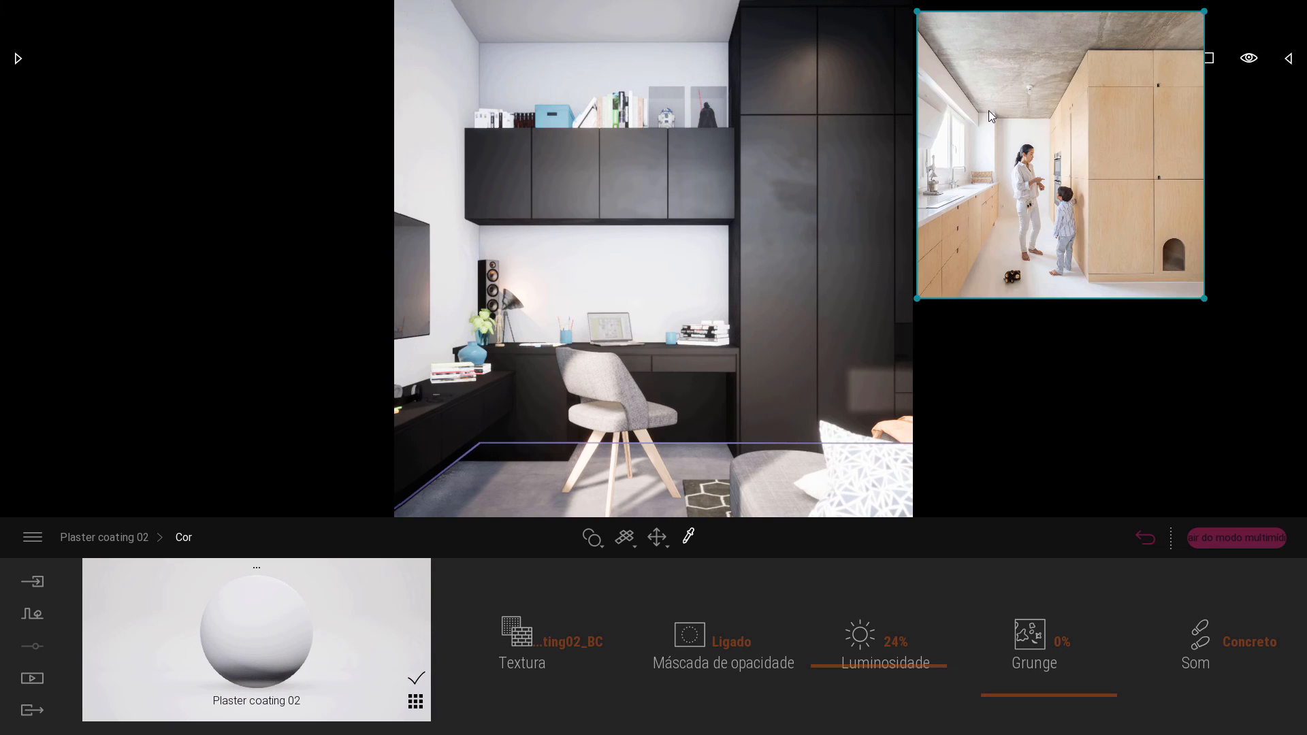
{"action": "key", "text": "ctrl+y"}
{"action": "scroll", "coordinate": [510, 430], "scroll_direction": "down", "scroll_amount": 12}
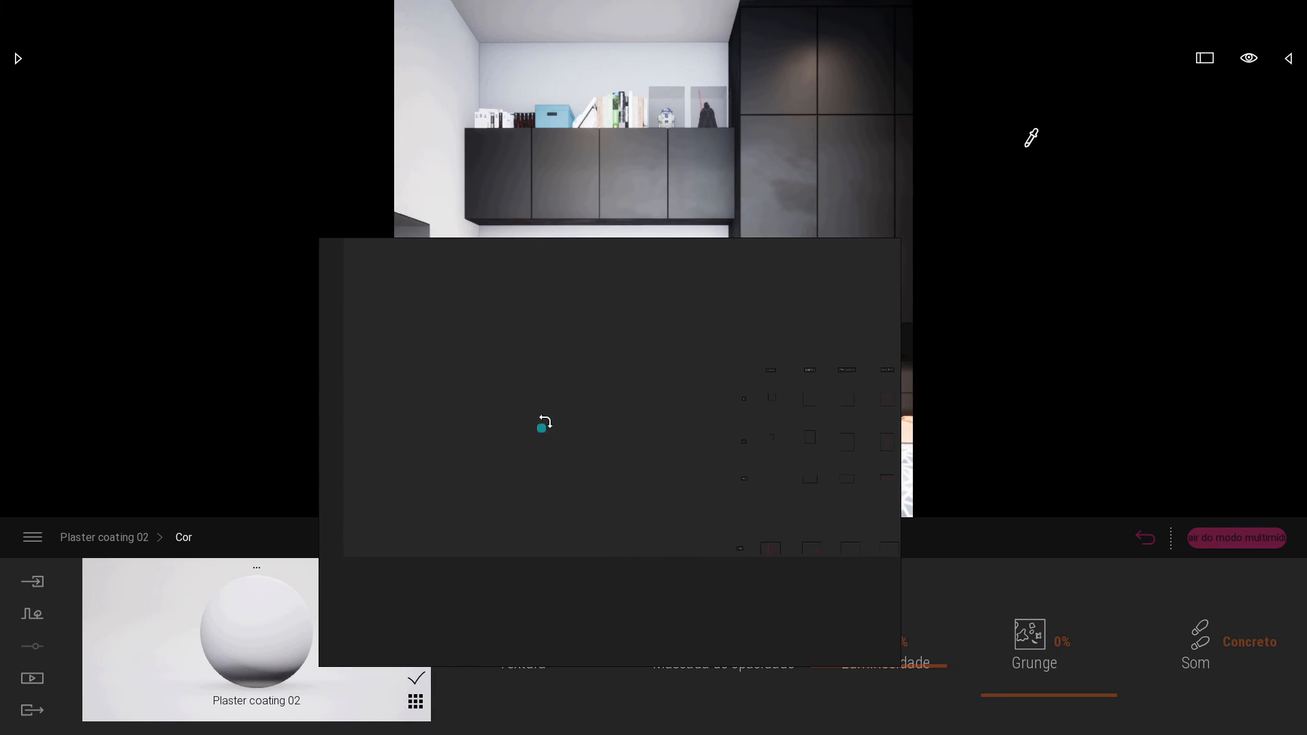
{"action": "left_click_drag", "start_coordinate": [540, 426], "coordinate": [695, 347]}
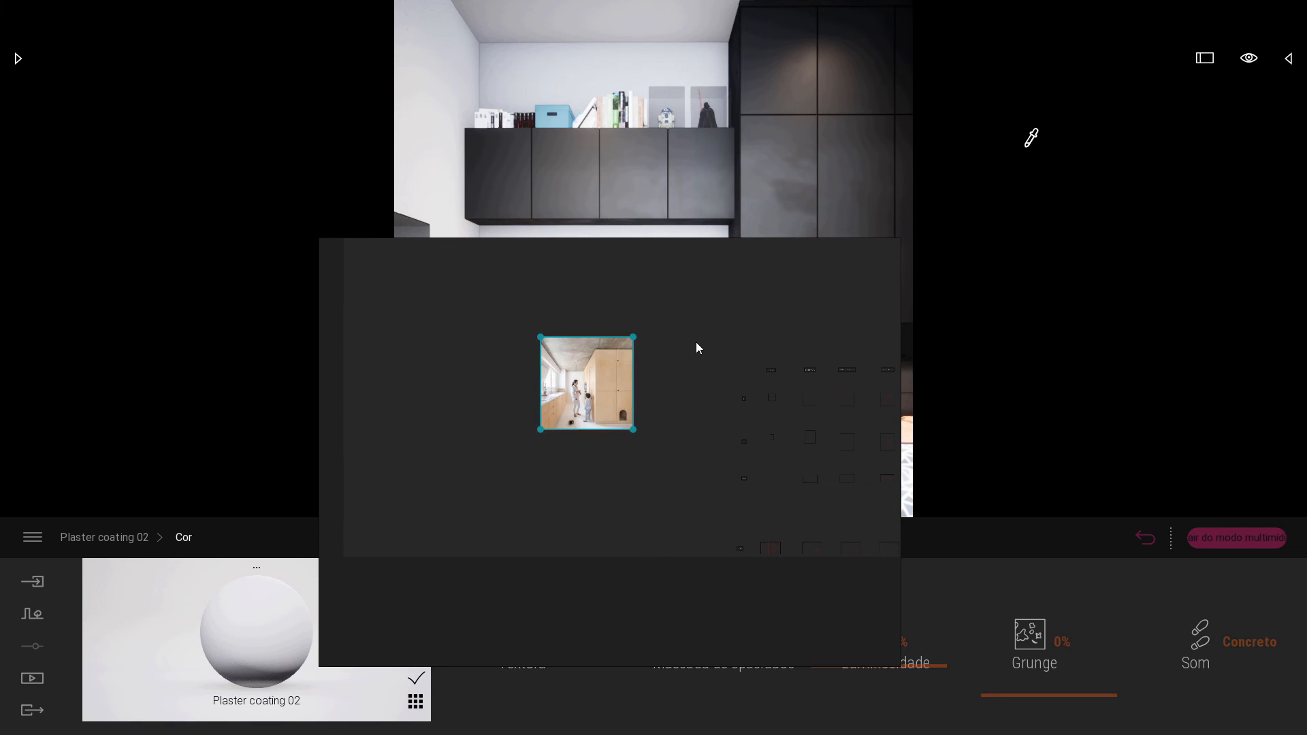
{"action": "left_click", "coordinate": [685, 386]}
{"action": "middle_click_drag", "start_coordinate": [680, 416], "coordinate": [619, 385]}
{"action": "left_click", "coordinate": [539, 374]}
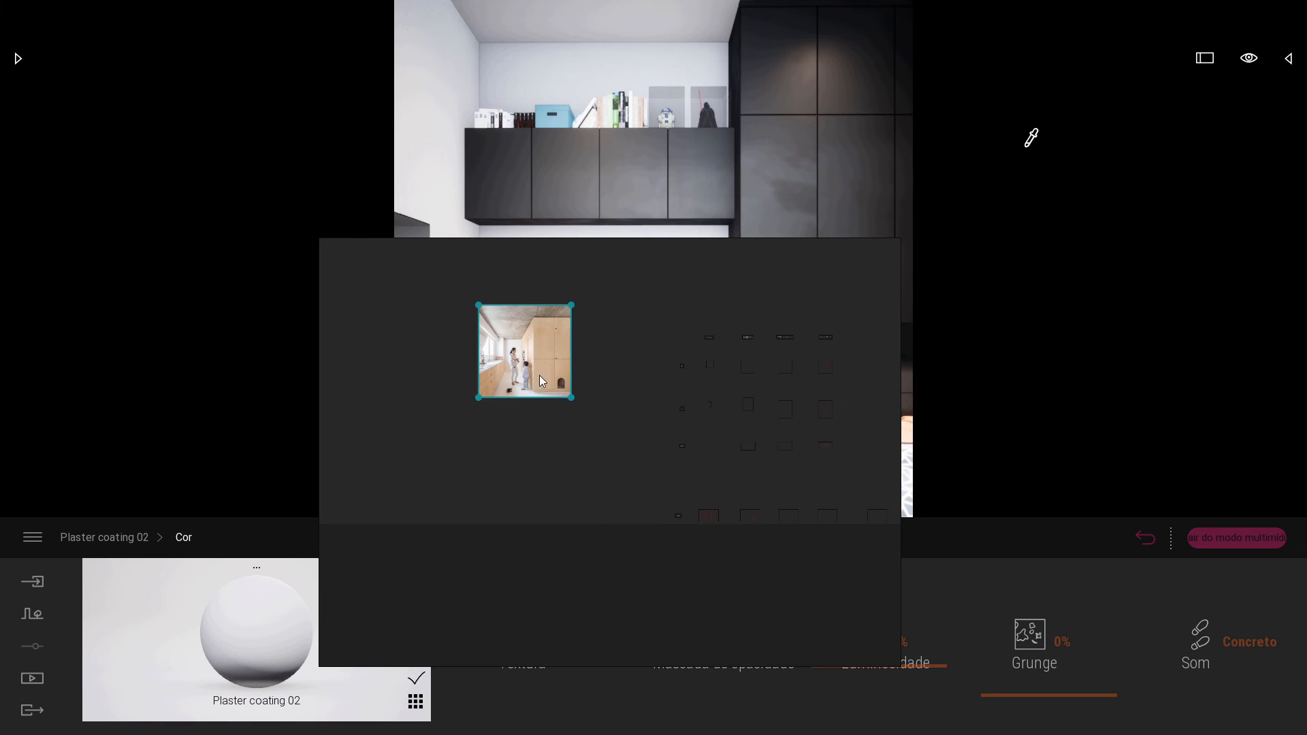
Overlay the square rule-of-thirds grid on the Twinmotion view and resize it to match the edges of the 1:1 render.
{"action": "left_click_drag", "start_coordinate": [541, 354], "coordinate": [567, 388]}
{"action": "scroll", "coordinate": [707, 411], "scroll_direction": "up", "scroll_amount": 12}
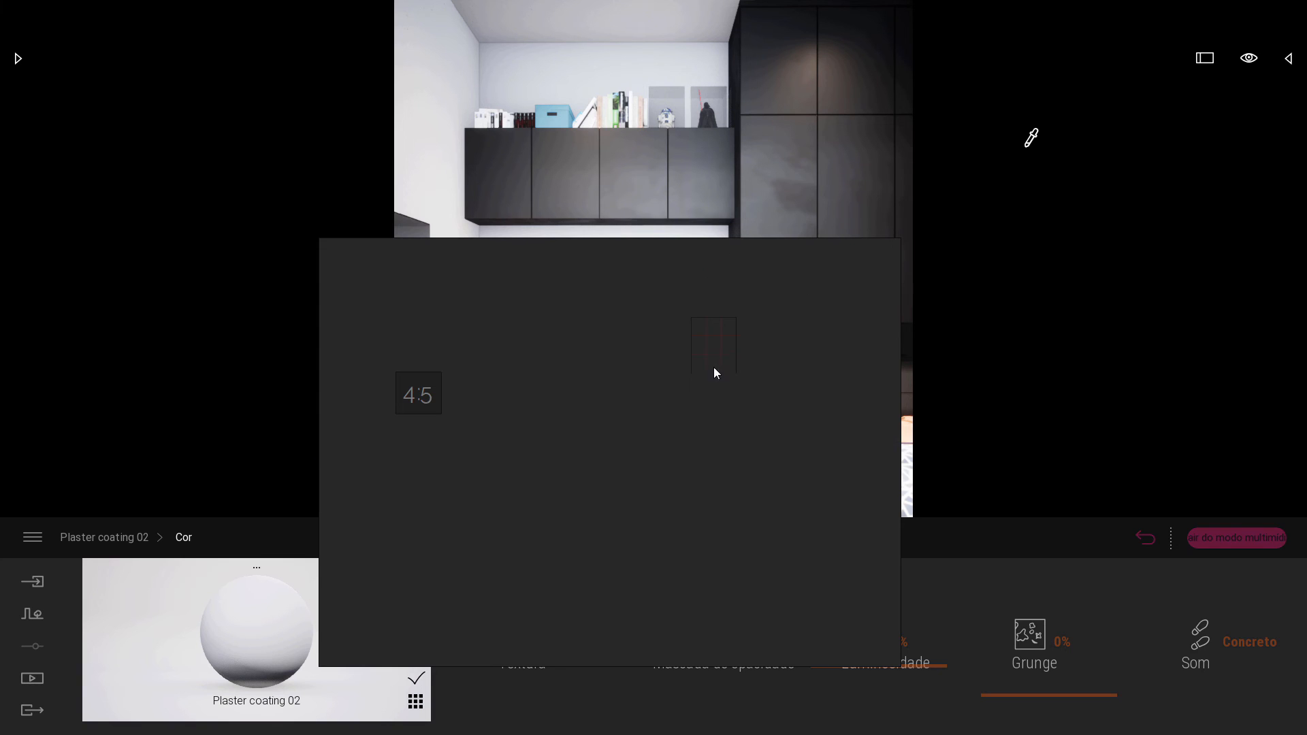
{"action": "scroll", "coordinate": [715, 356], "scroll_direction": "down", "scroll_amount": 7}
{"action": "scroll", "coordinate": [731, 367], "scroll_direction": "up", "scroll_amount": 8}
{"action": "double_click", "coordinate": [701, 326]}
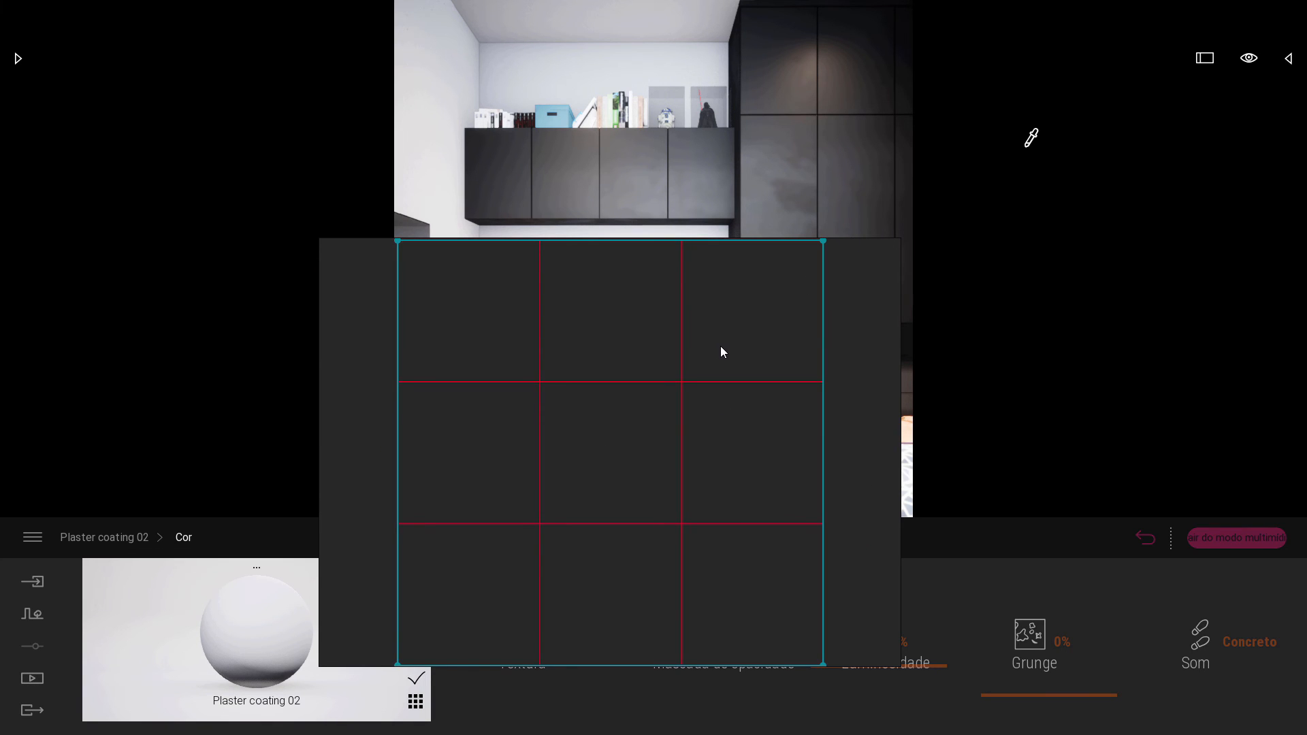
{"action": "key", "text": "ctrl+y"}
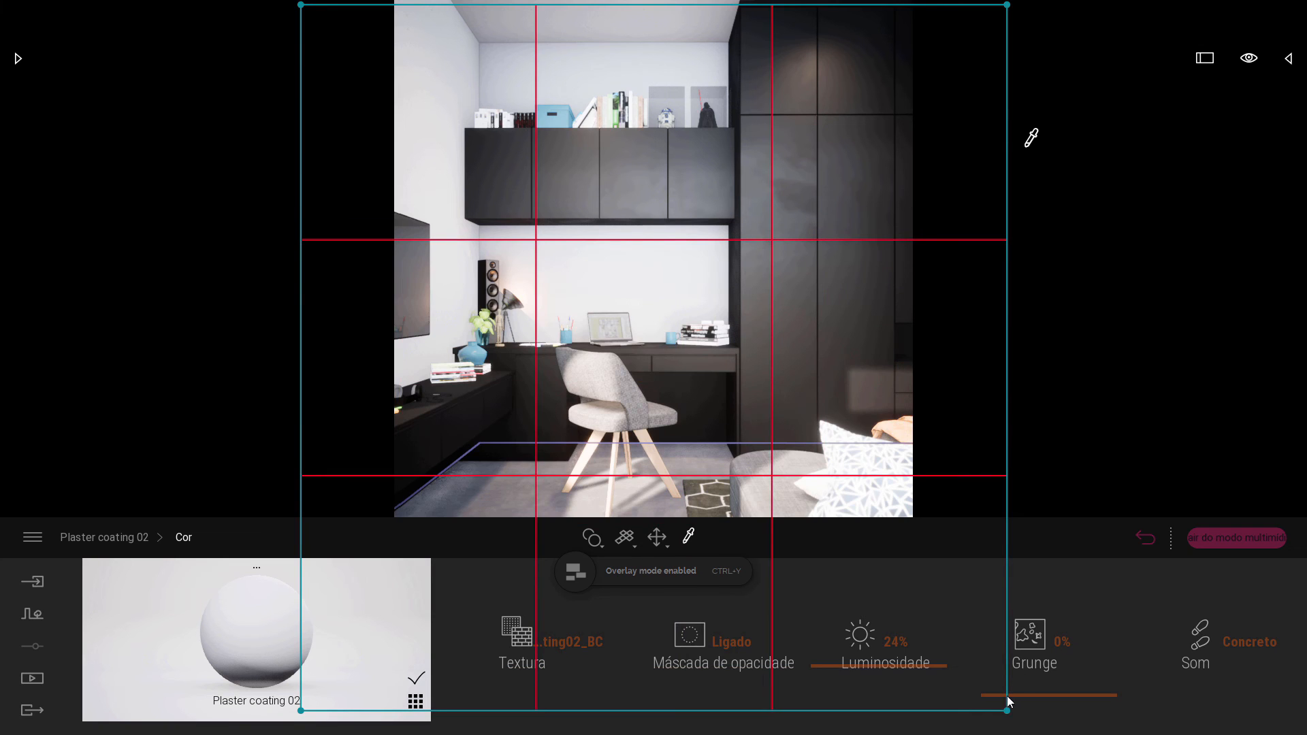
{"action": "left_click_drag", "start_coordinate": [1008, 716], "coordinate": [834, 504]}
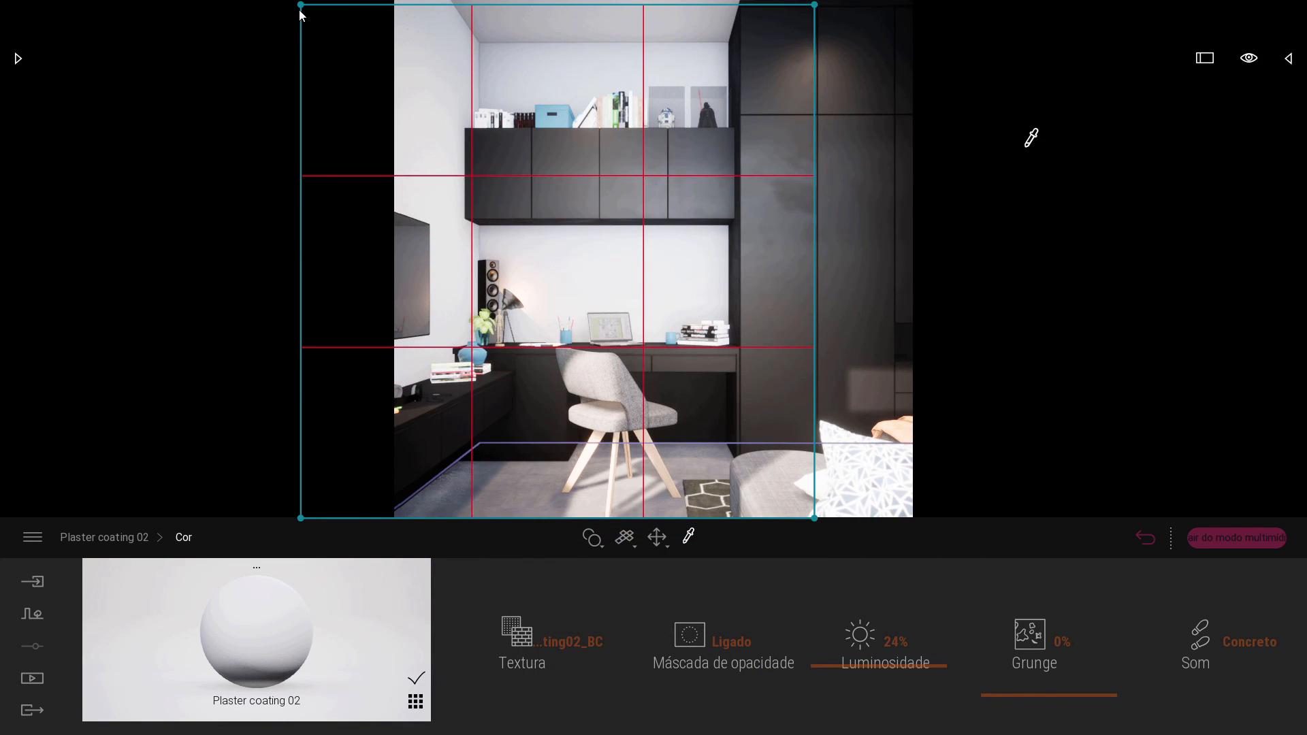
{"action": "left_click_drag", "start_coordinate": [300, 5], "coordinate": [395, 105]}
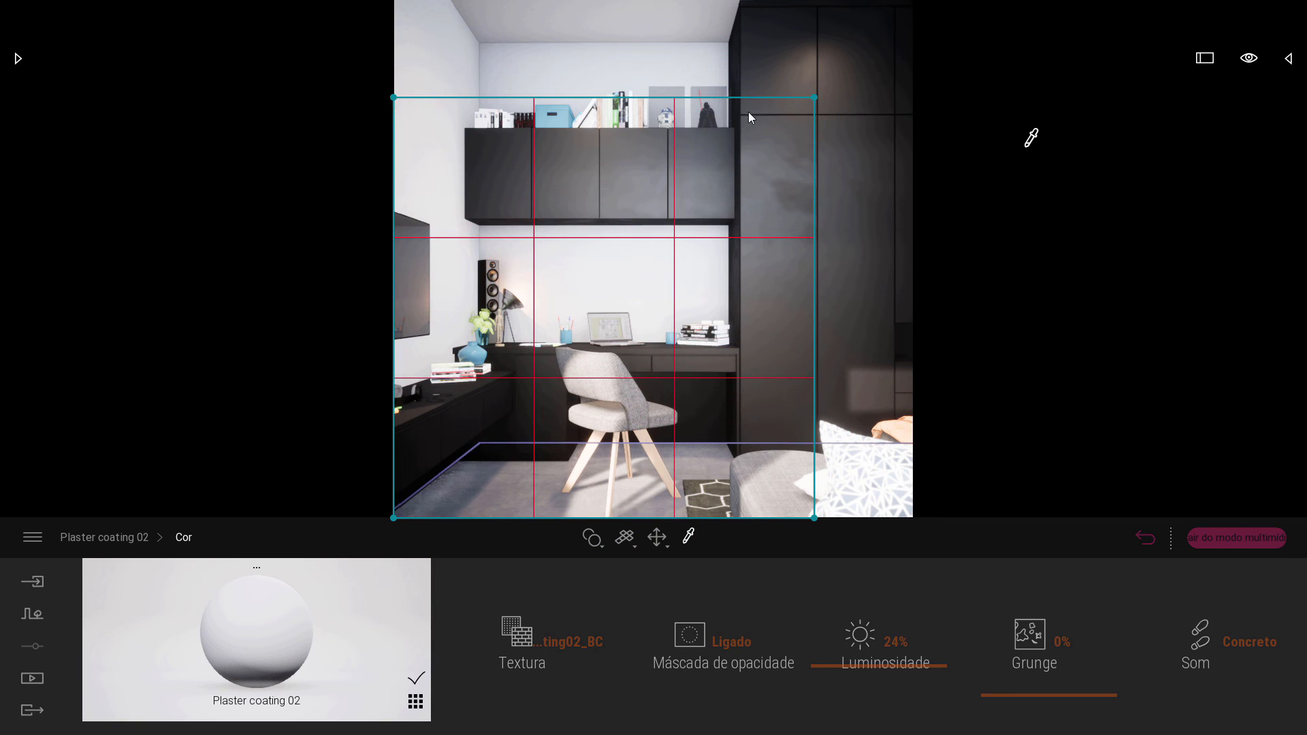
{"action": "left_click_drag", "start_coordinate": [814, 104], "coordinate": [935, 19]}
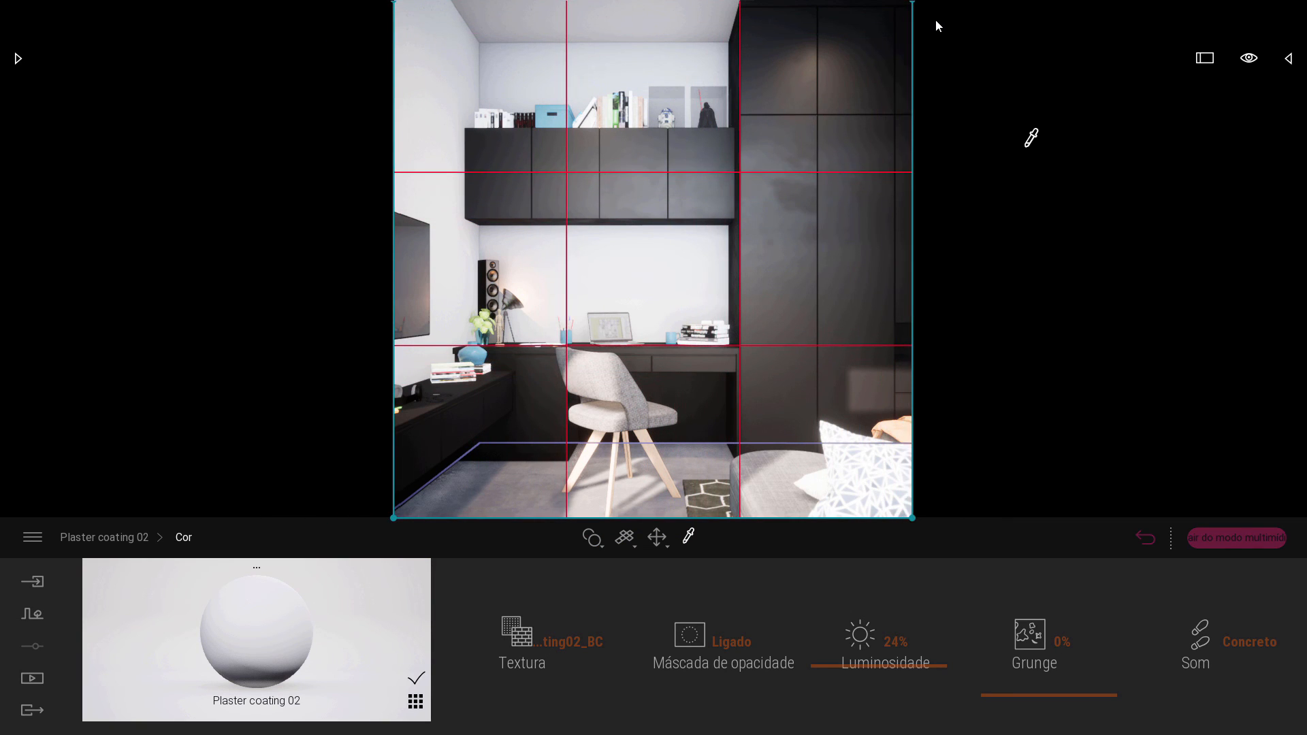
Replace the overlaid thirds grid with the square convergent grid of crossing diagonals, shown as a PureRef overlay on the Twinmotion view.
{"action": "key", "text": "Escape"}
{"action": "left_click", "coordinate": [741, 363]}
{"action": "key", "text": "ctrl+y"}
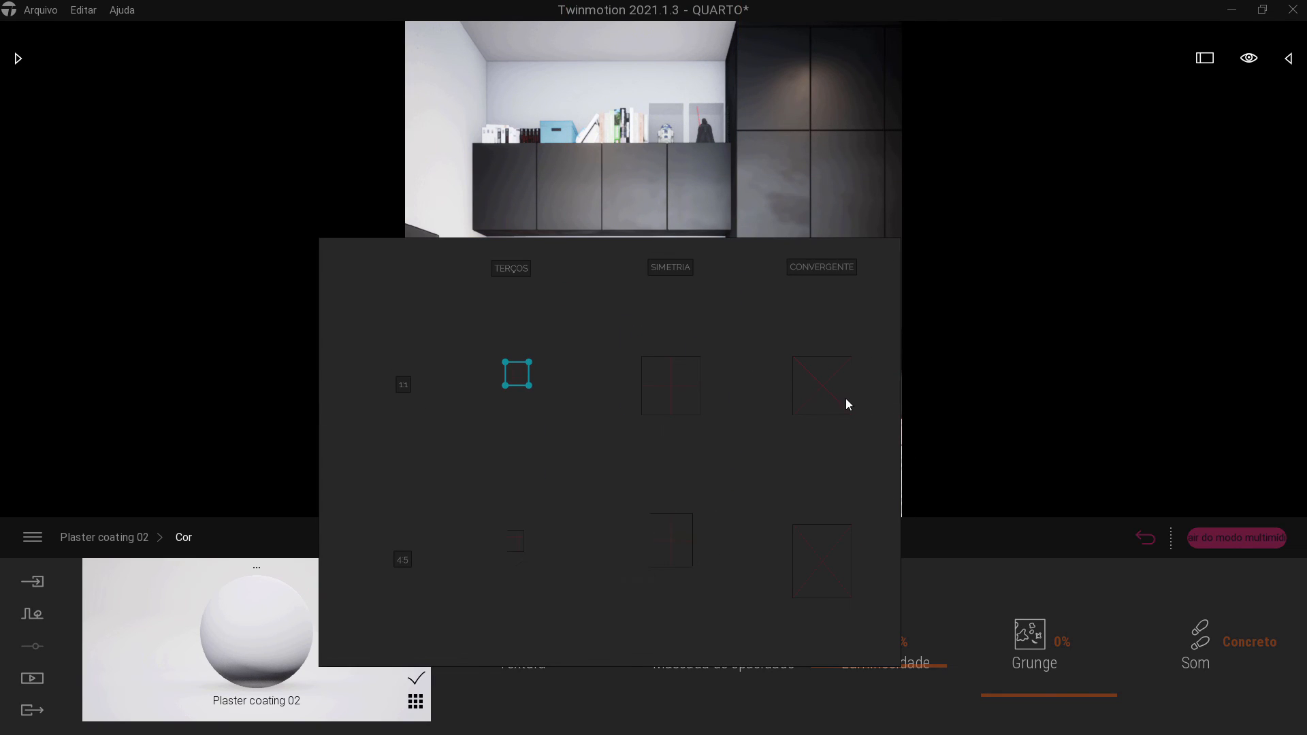
{"action": "left_click", "coordinate": [757, 389]}
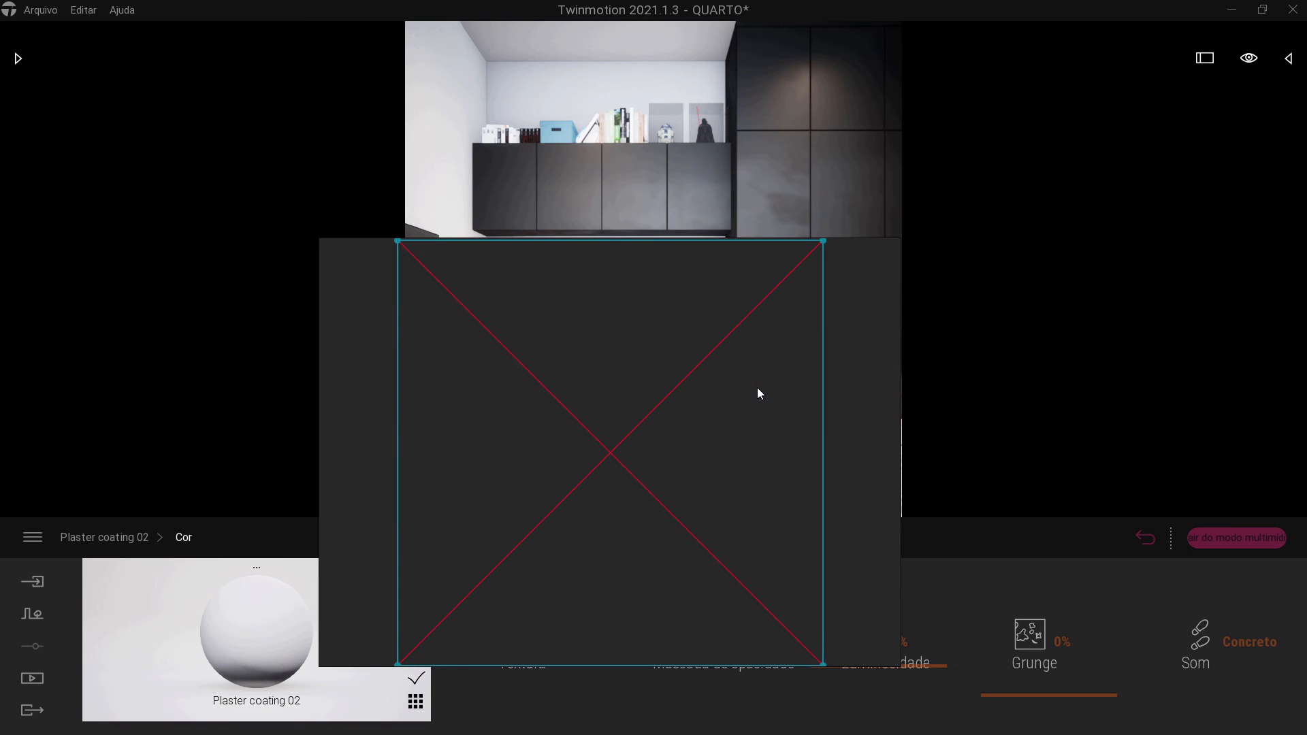
{"action": "key", "text": "ctrl+y"}
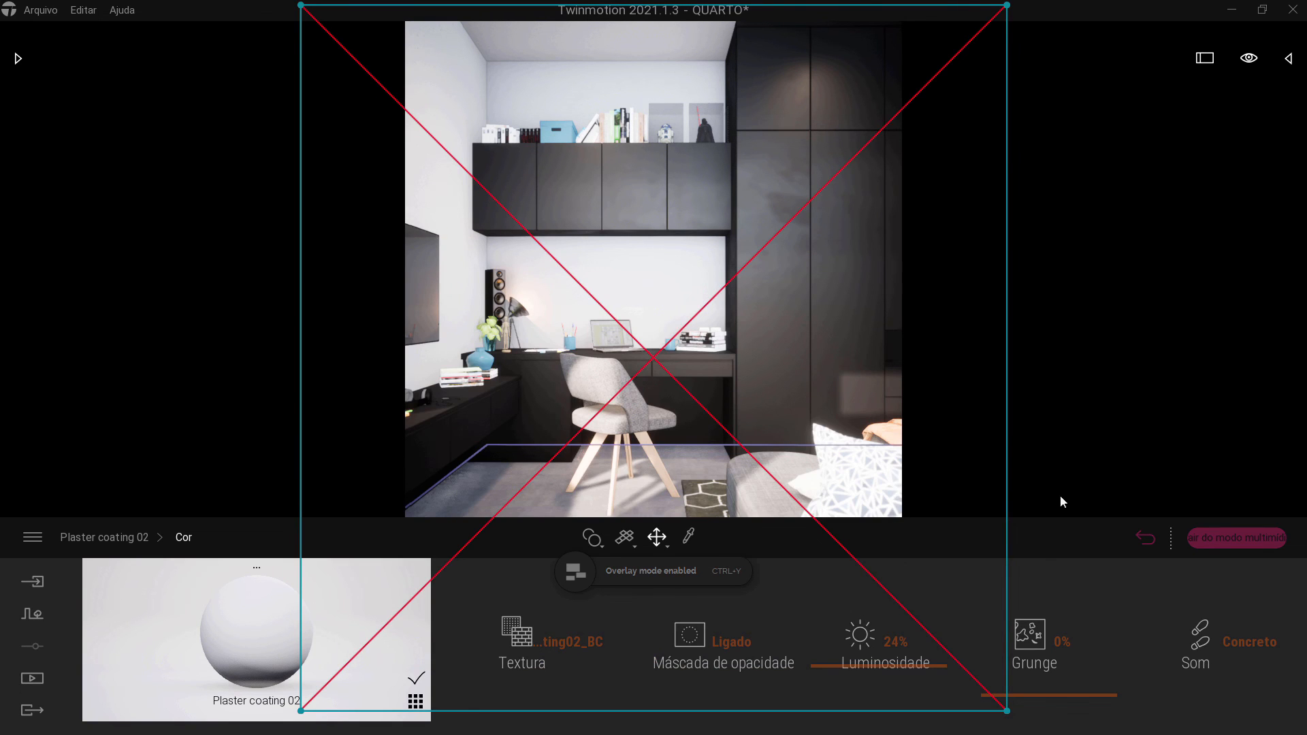
Resize the convergent diagonals grid so its corners match the edges of the 1:1 render.
{"action": "left_click_drag", "start_coordinate": [1009, 708], "coordinate": [830, 509]}
{"action": "left_click", "coordinate": [982, 411]}
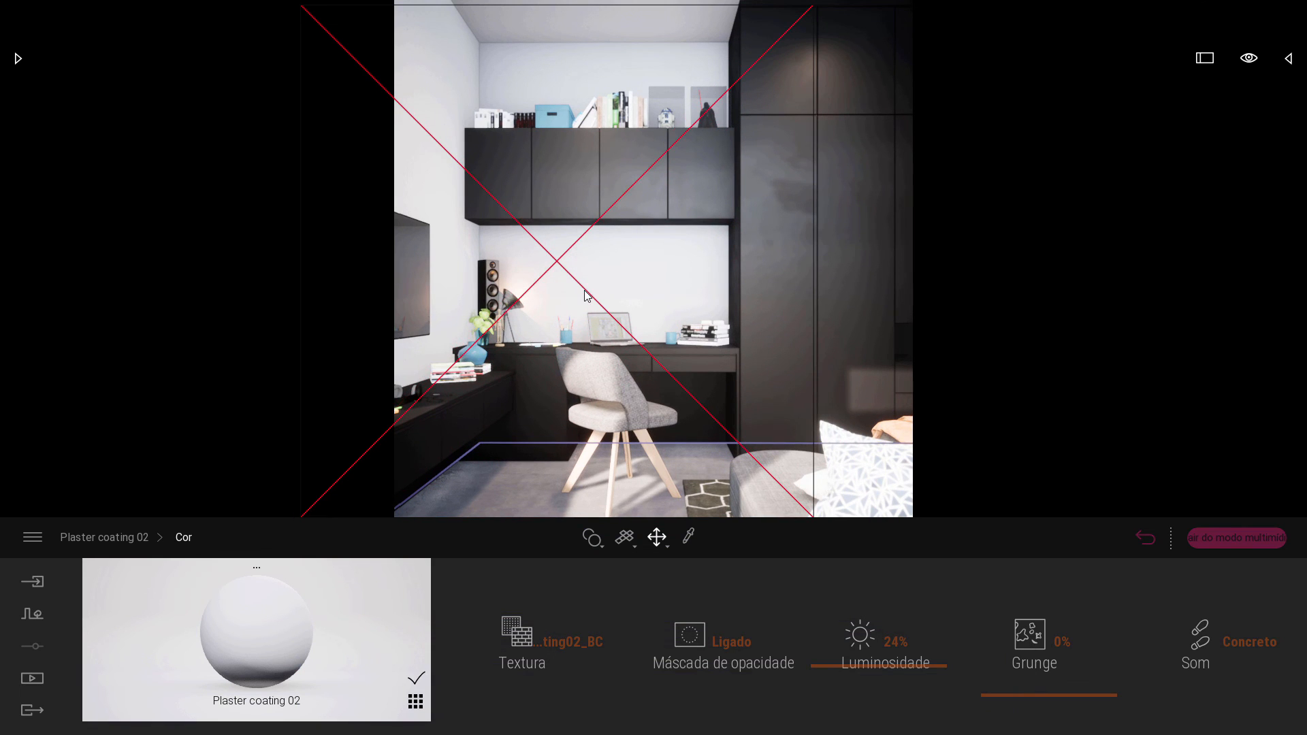
{"action": "left_click", "coordinate": [586, 293]}
{"action": "left_click_drag", "start_coordinate": [302, 8], "coordinate": [394, 98]}
{"action": "left_click_drag", "start_coordinate": [814, 101], "coordinate": [952, 43]}
{"action": "left_click", "coordinate": [945, 128]}
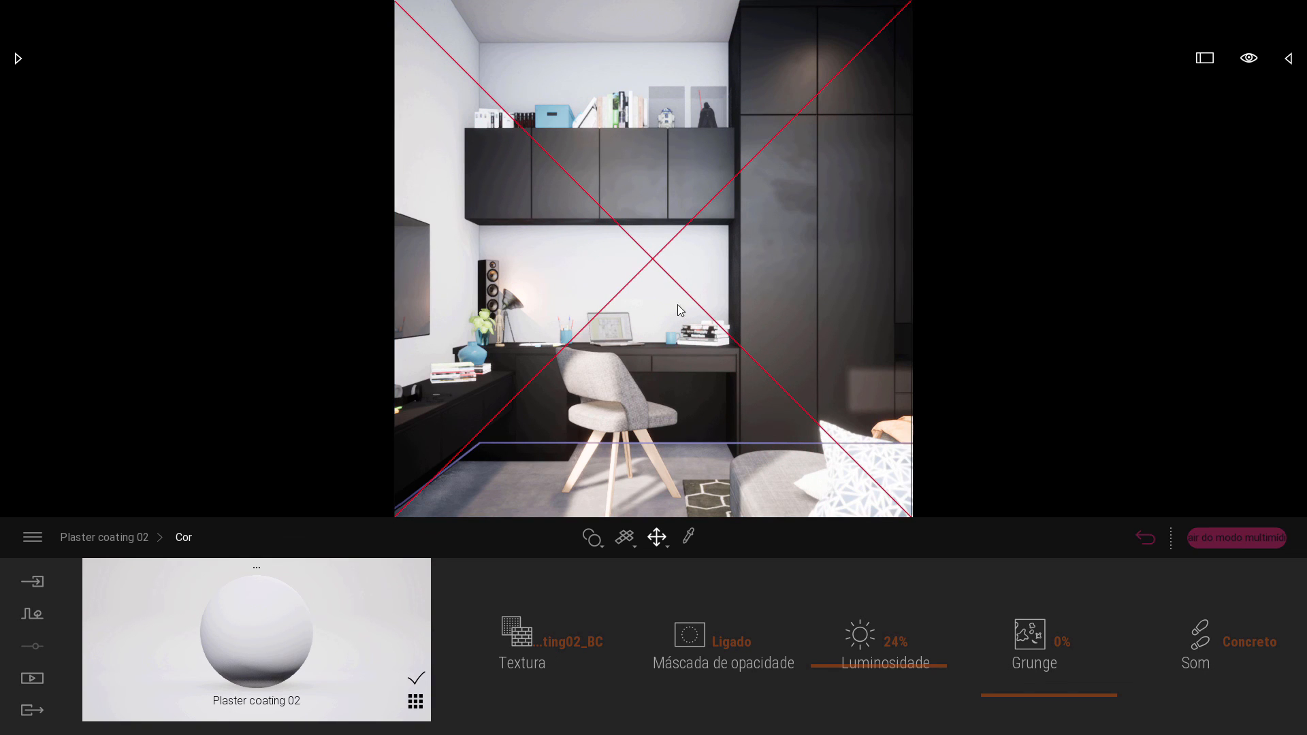
Turn and shift the camera so the speaker at the room's corner sits where the diagonals cross.
{"action": "right_click_drag", "start_coordinate": [720, 271], "coordinate": [540, 294]}
{"action": "key", "text": "d"}
{"action": "key", "text": "d"}
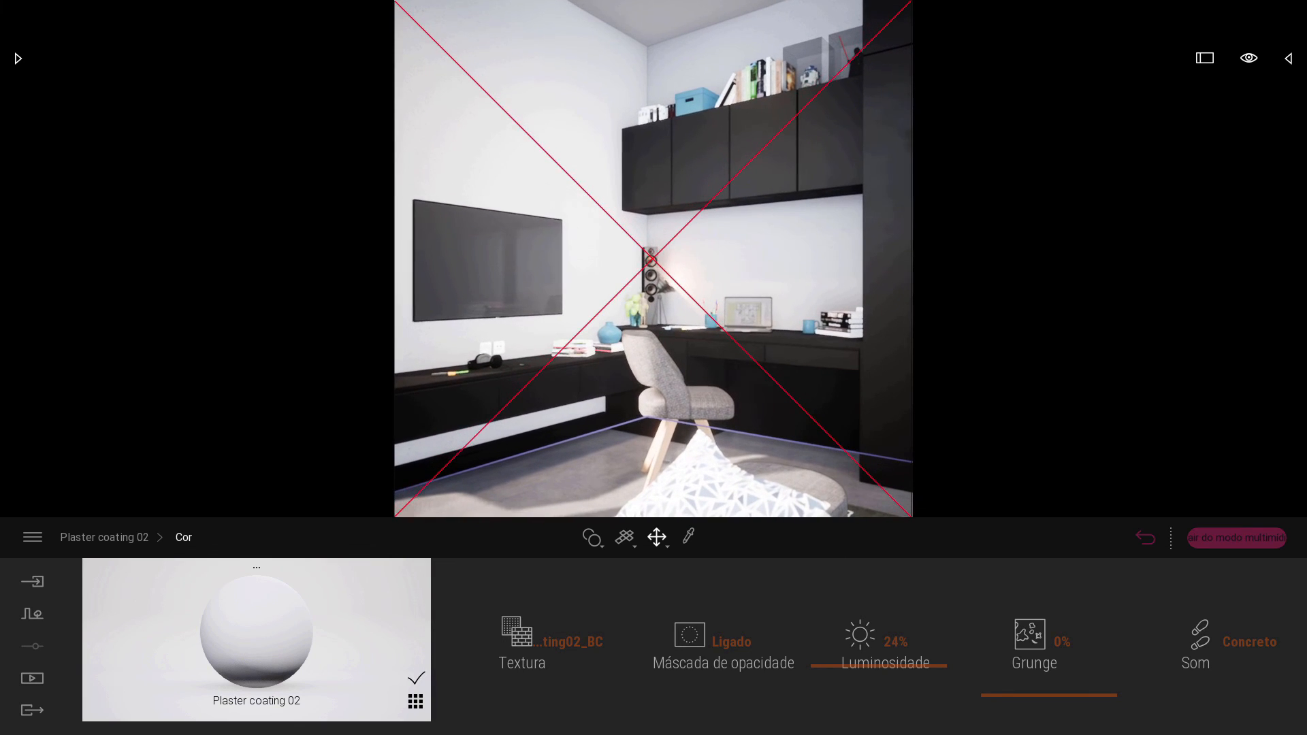
Recall the saved 1:1 image view and create a new media image from it.
{"action": "left_click", "coordinate": [32, 678]}
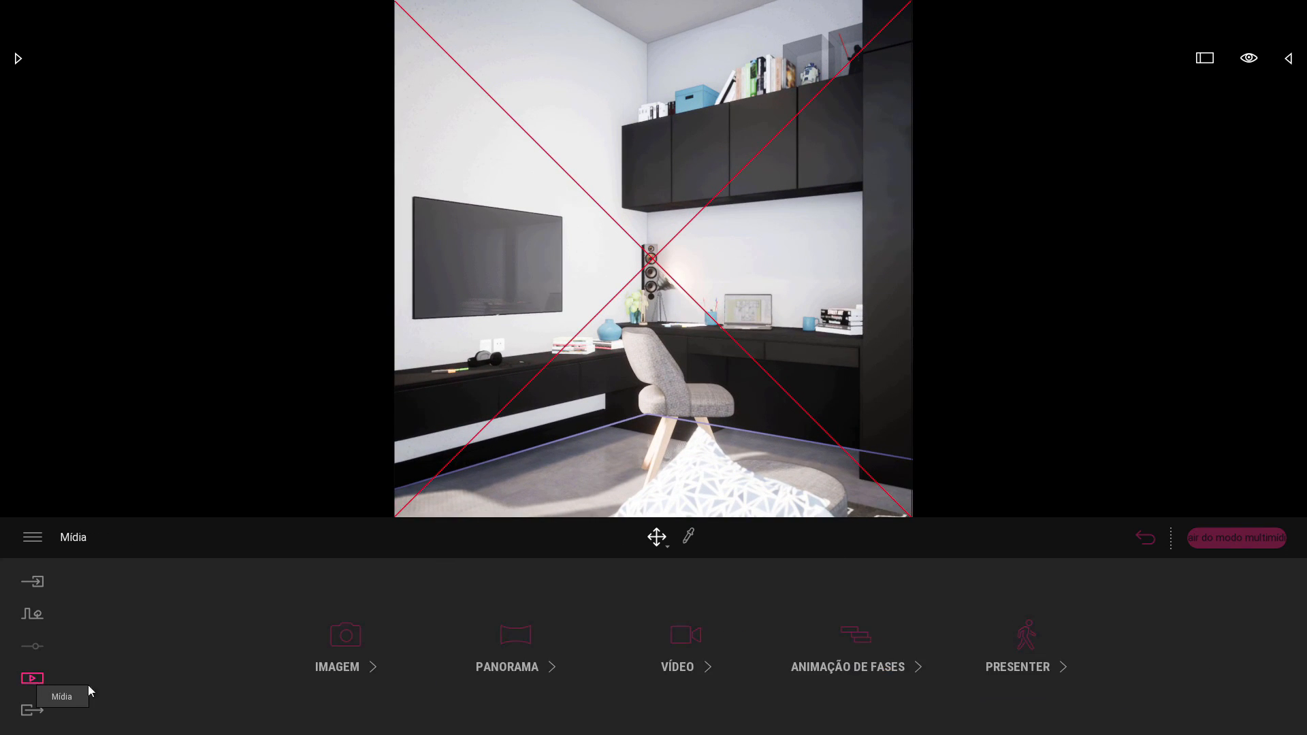
{"action": "left_click", "coordinate": [345, 637]}
{"action": "left_click", "coordinate": [300, 604]}
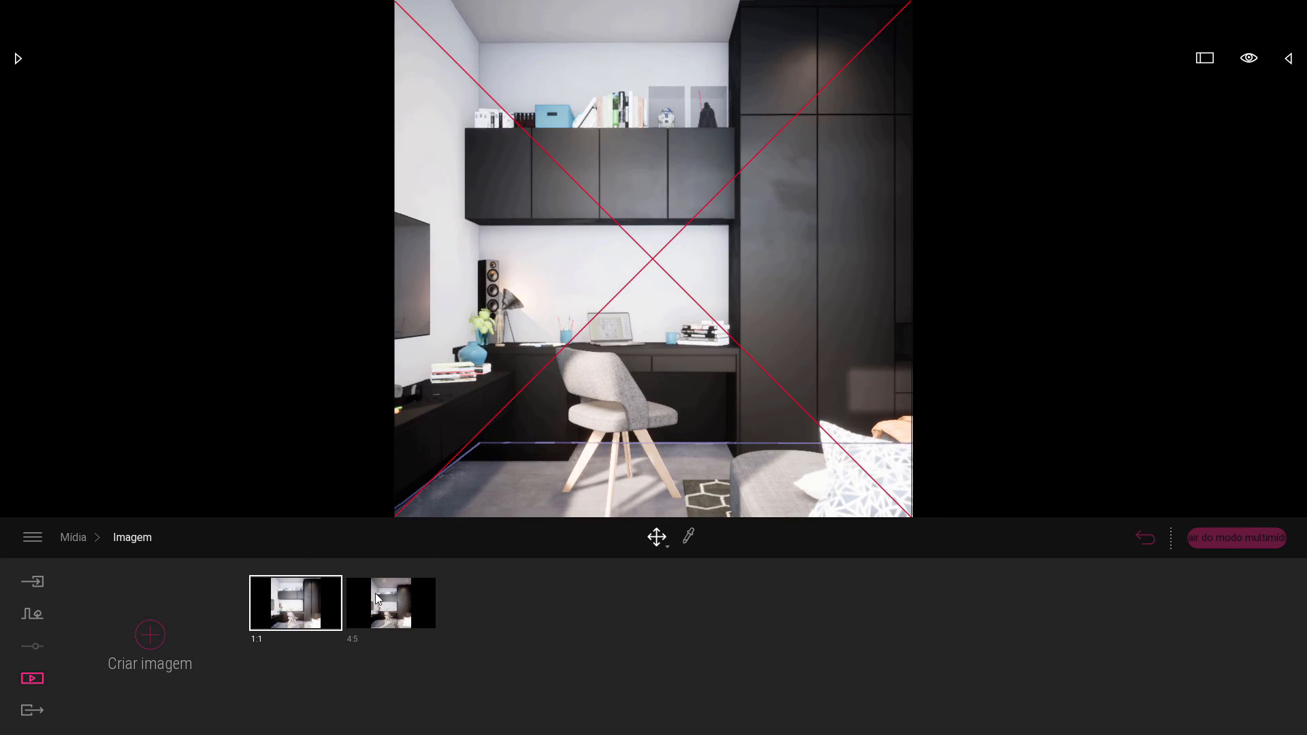
{"action": "left_click", "coordinate": [150, 636]}
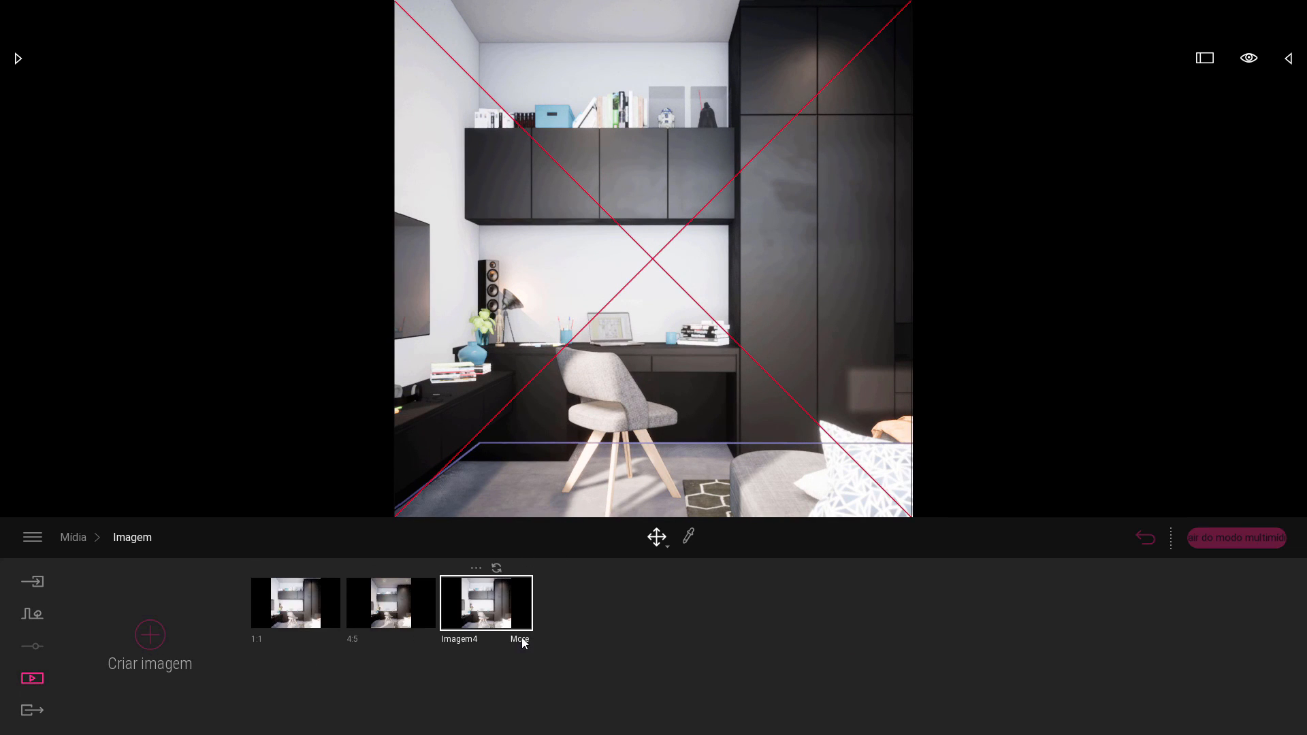
Set the new image's output format to 2K Full HD 1920 x 1080.
{"action": "left_click", "coordinate": [521, 637]}
{"action": "left_click", "coordinate": [1019, 635]}
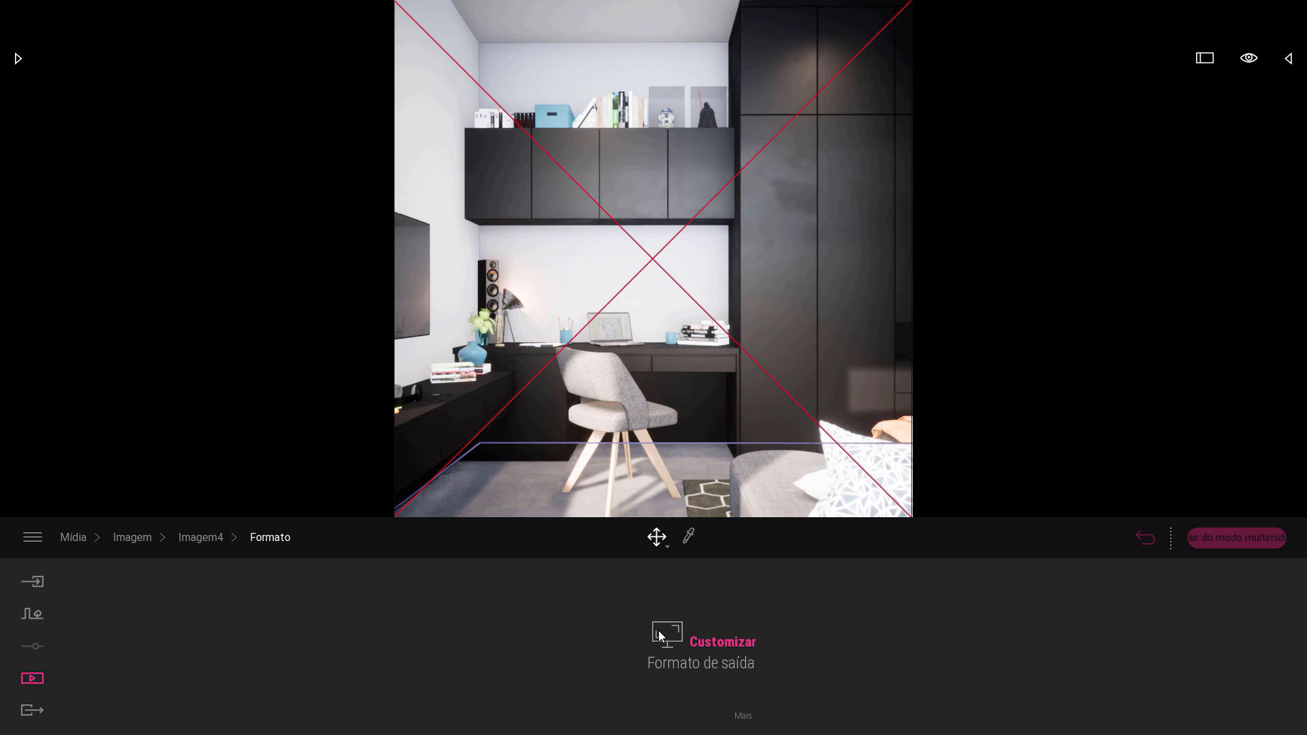
{"action": "left_click", "coordinate": [661, 635]}
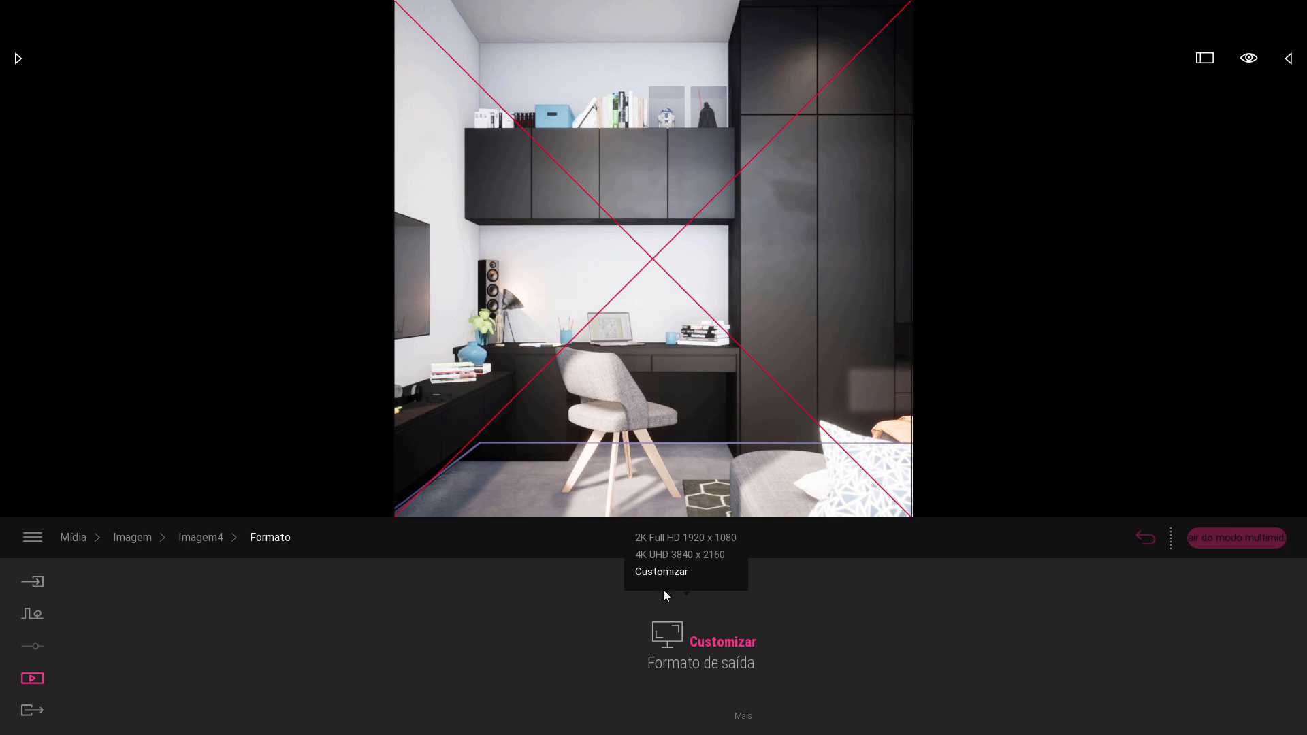
{"action": "left_click", "coordinate": [689, 542]}
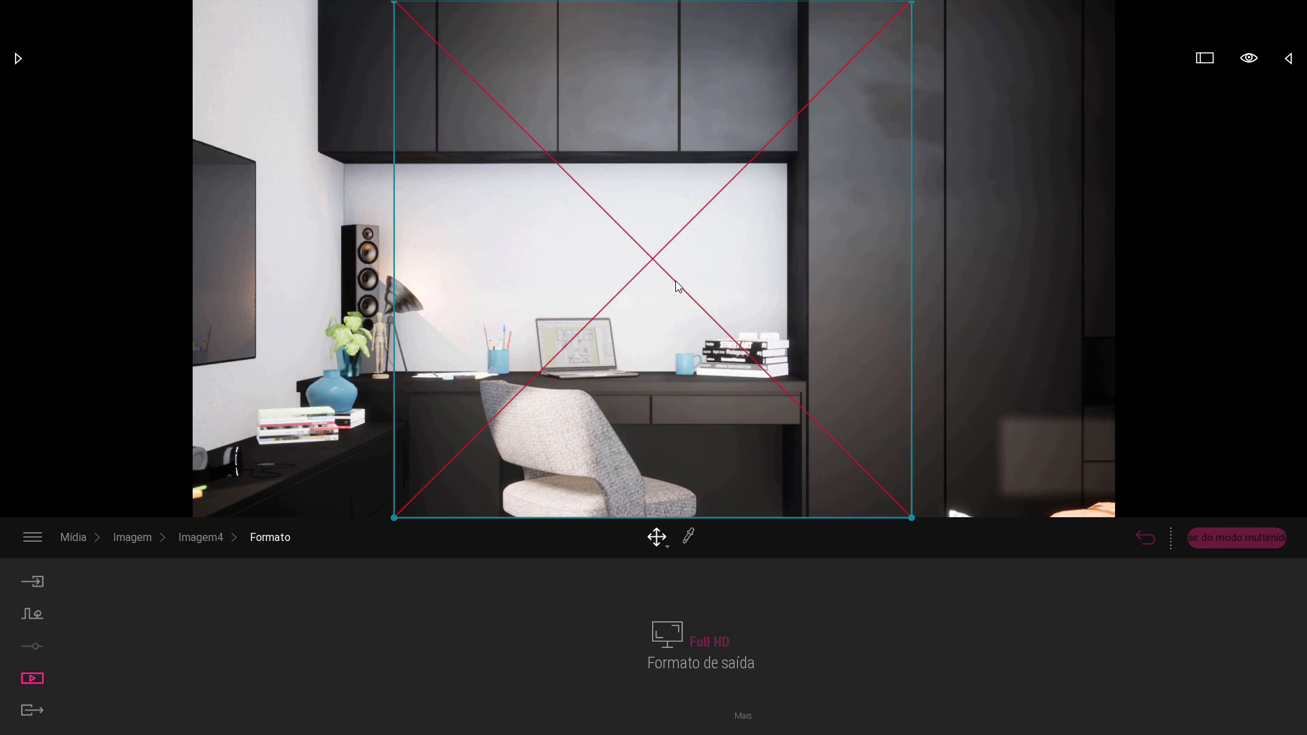
Take PureRef out of overlay mode and look through the grid collection for the widescreen grid combining thirds, centre lines and diagonals.
{"action": "key", "text": "ctrl+y"}
{"action": "scroll", "coordinate": [694, 371], "scroll_direction": "down", "scroll_amount": 2}
{"action": "middle_click_drag", "start_coordinate": [694, 371], "coordinate": [717, 303]}
{"action": "scroll", "coordinate": [667, 436], "scroll_direction": "up", "scroll_amount": 5}
{"action": "middle_click_drag", "start_coordinate": [667, 436], "coordinate": [695, 358]}
{"action": "scroll", "coordinate": [637, 395], "scroll_direction": "up", "scroll_amount": 5}
{"action": "scroll", "coordinate": [626, 400], "scroll_direction": "down", "scroll_amount": 5}
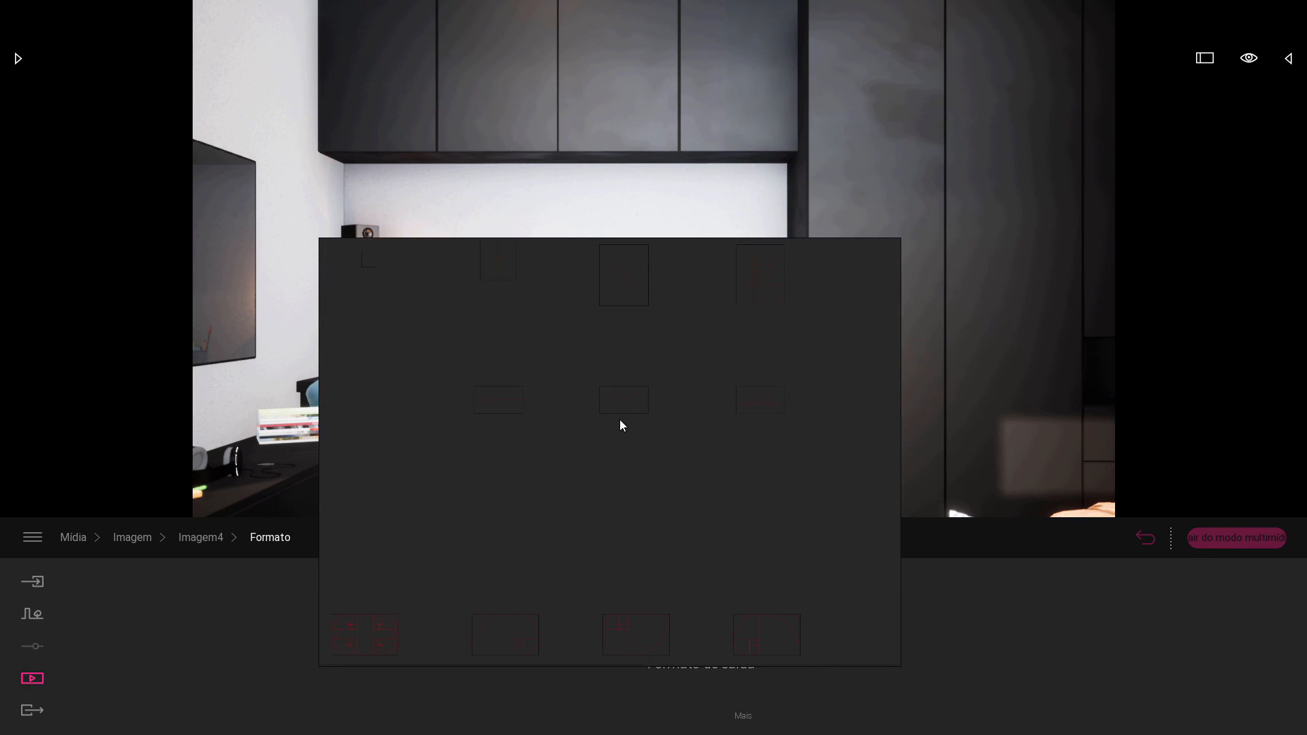
{"action": "scroll", "coordinate": [489, 401], "scroll_direction": "up", "scroll_amount": 4}
{"action": "scroll", "coordinate": [488, 402], "scroll_direction": "down", "scroll_amount": 3}
{"action": "middle_click_drag", "start_coordinate": [489, 401], "coordinate": [712, 396]}
{"action": "scroll", "coordinate": [716, 399], "scroll_direction": "down", "scroll_amount": 3}
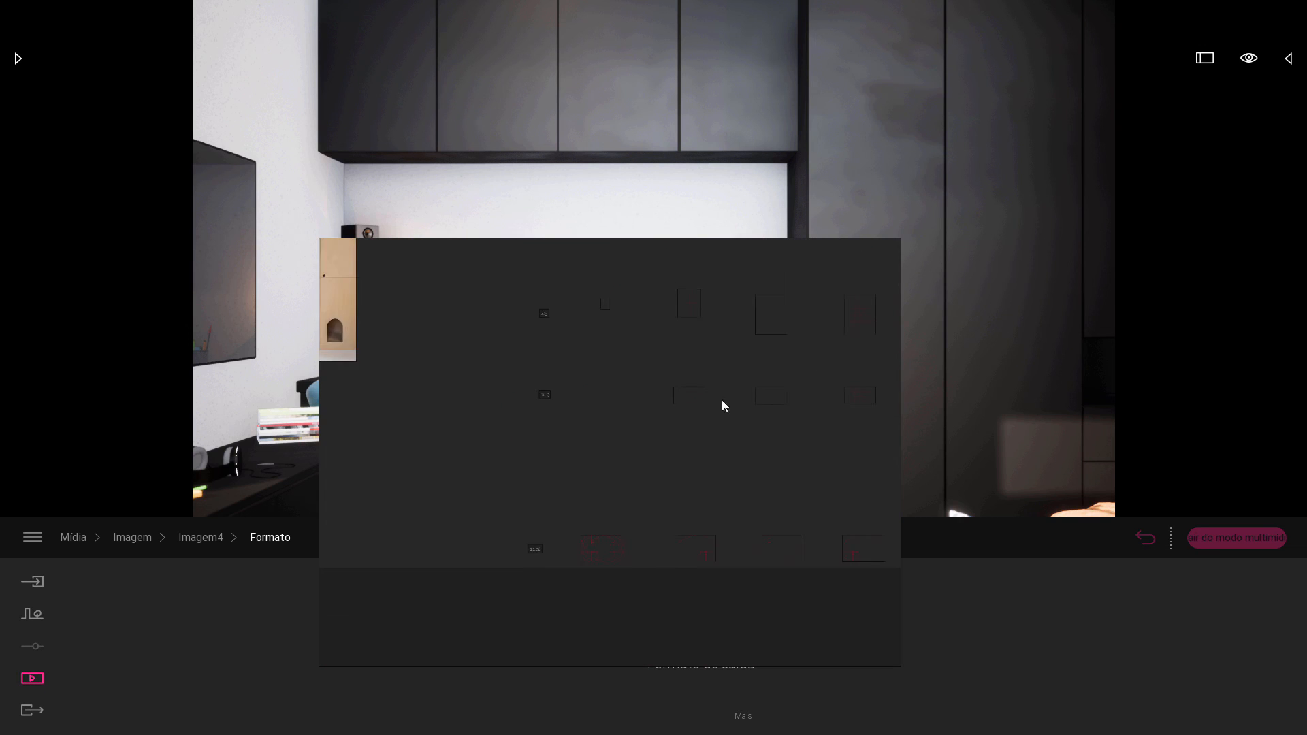
{"action": "scroll", "coordinate": [748, 402], "scroll_direction": "up", "scroll_amount": 4}
{"action": "scroll", "coordinate": [775, 397], "scroll_direction": "down", "scroll_amount": 1}
{"action": "scroll", "coordinate": [618, 368], "scroll_direction": "up", "scroll_amount": 4}
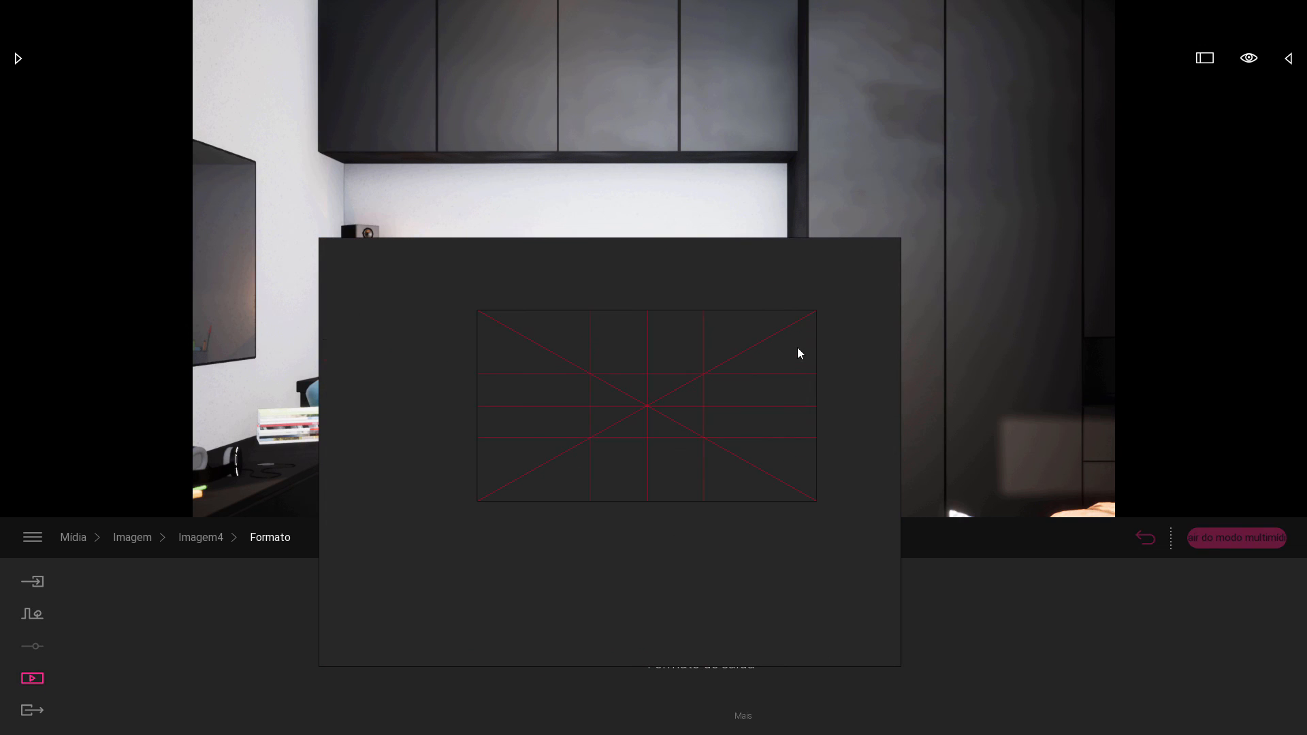
{"action": "scroll", "coordinate": [667, 394], "scroll_direction": "down", "scroll_amount": 5}
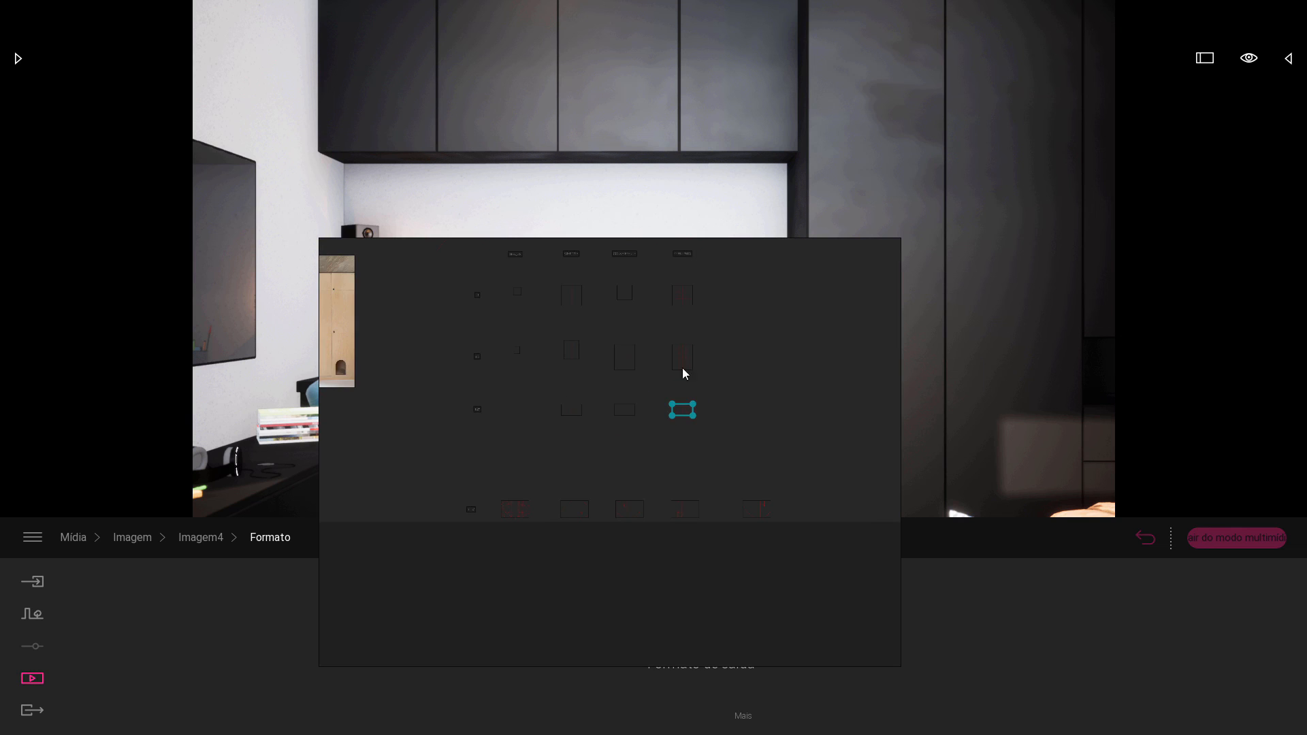
{"action": "scroll", "coordinate": [677, 258], "scroll_direction": "up", "scroll_amount": 2}
{"action": "scroll", "coordinate": [687, 269], "scroll_direction": "up", "scroll_amount": 2}
{"action": "scroll", "coordinate": [734, 353], "scroll_direction": "down", "scroll_amount": 4}
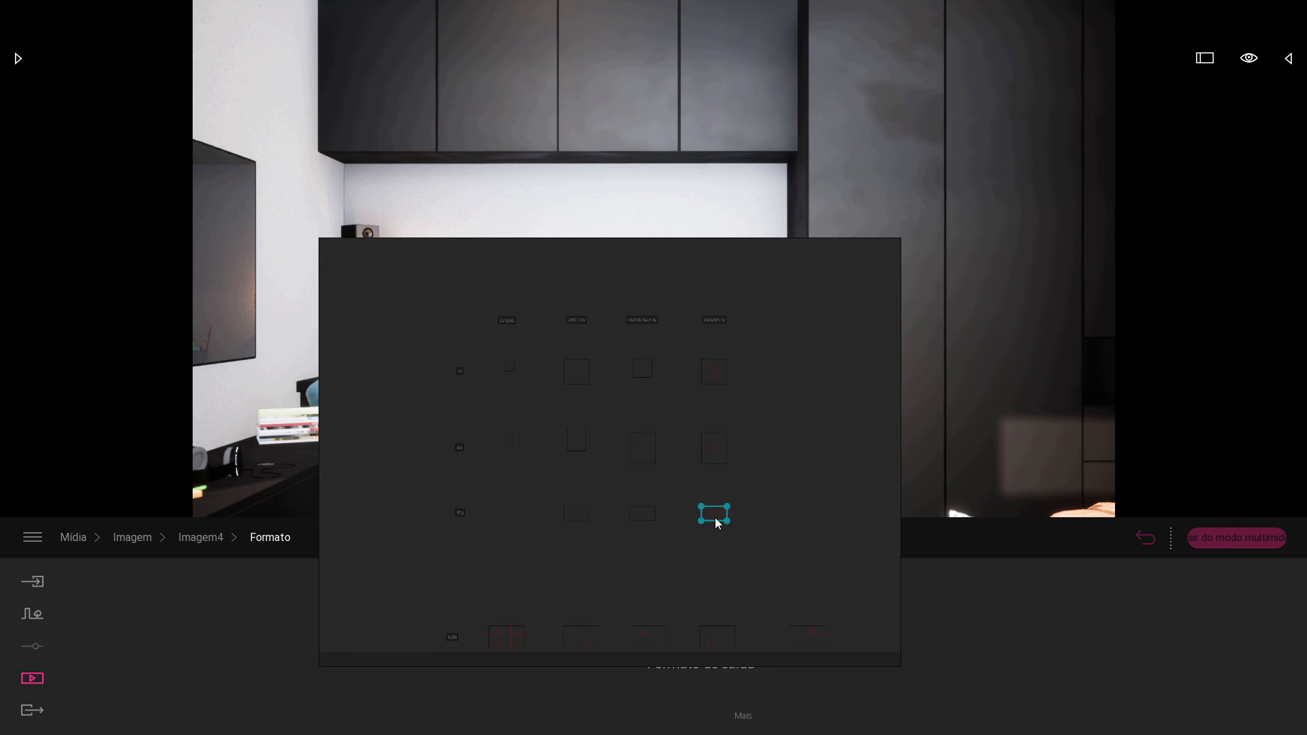
Overlay the widescreen combined grid on the Twinmotion view and resize it to match the edges of the Full HD render.
{"action": "key", "text": "ctrl+y"}
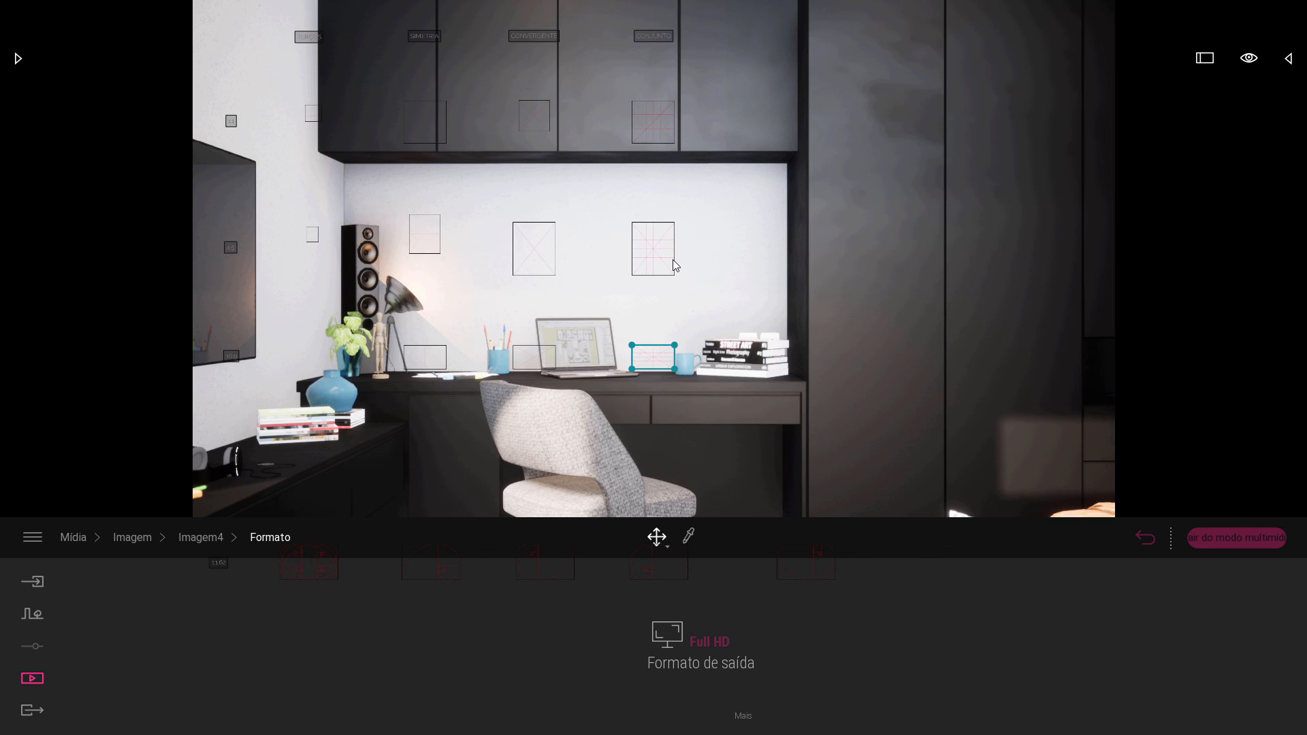
{"action": "key", "text": "ctrl+y"}
{"action": "left_click", "coordinate": [711, 514]}
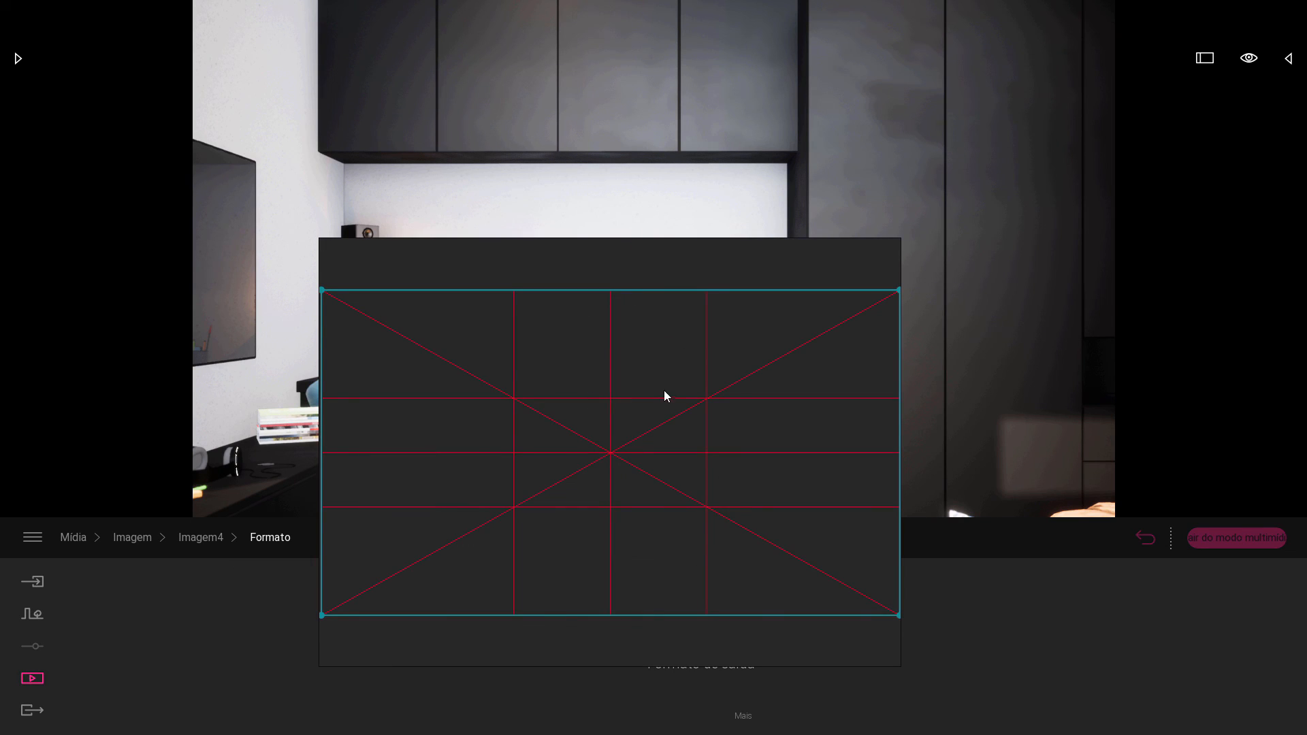
{"action": "key", "text": "ctrl+y"}
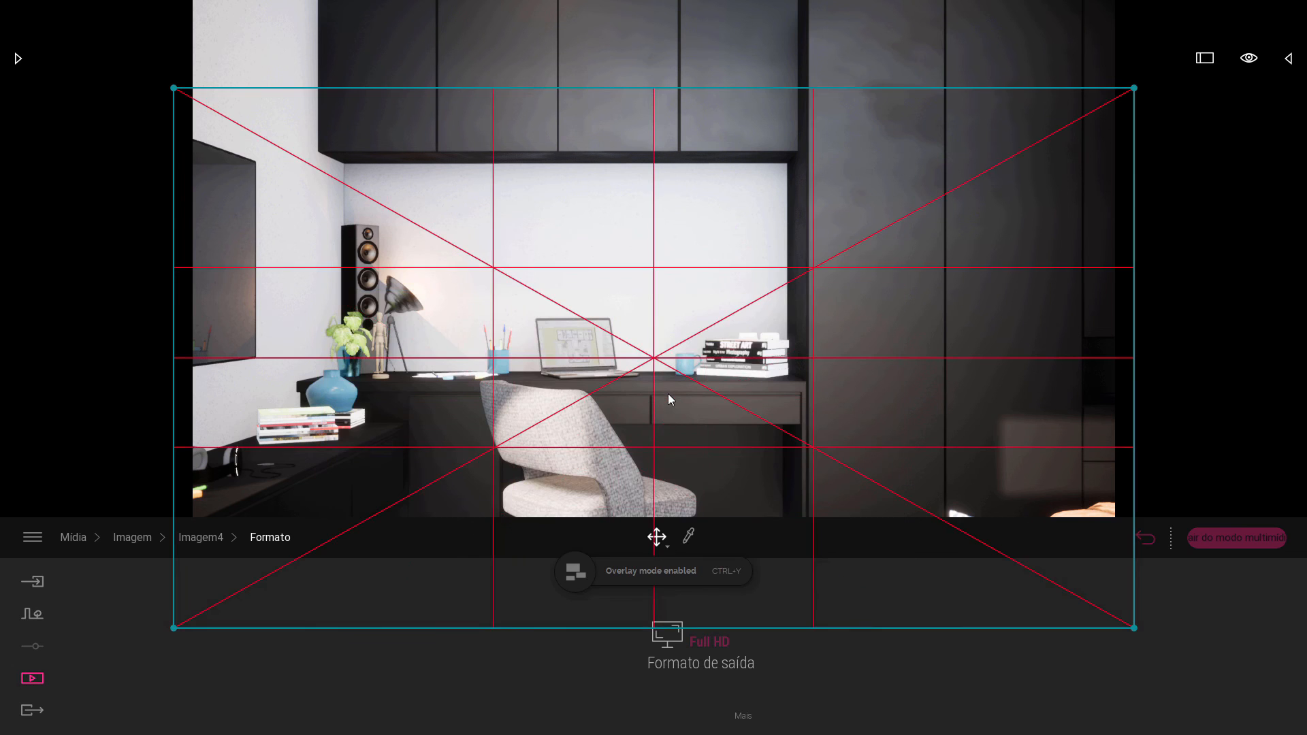
{"action": "left_click_drag", "start_coordinate": [174, 88], "coordinate": [192, 99]}
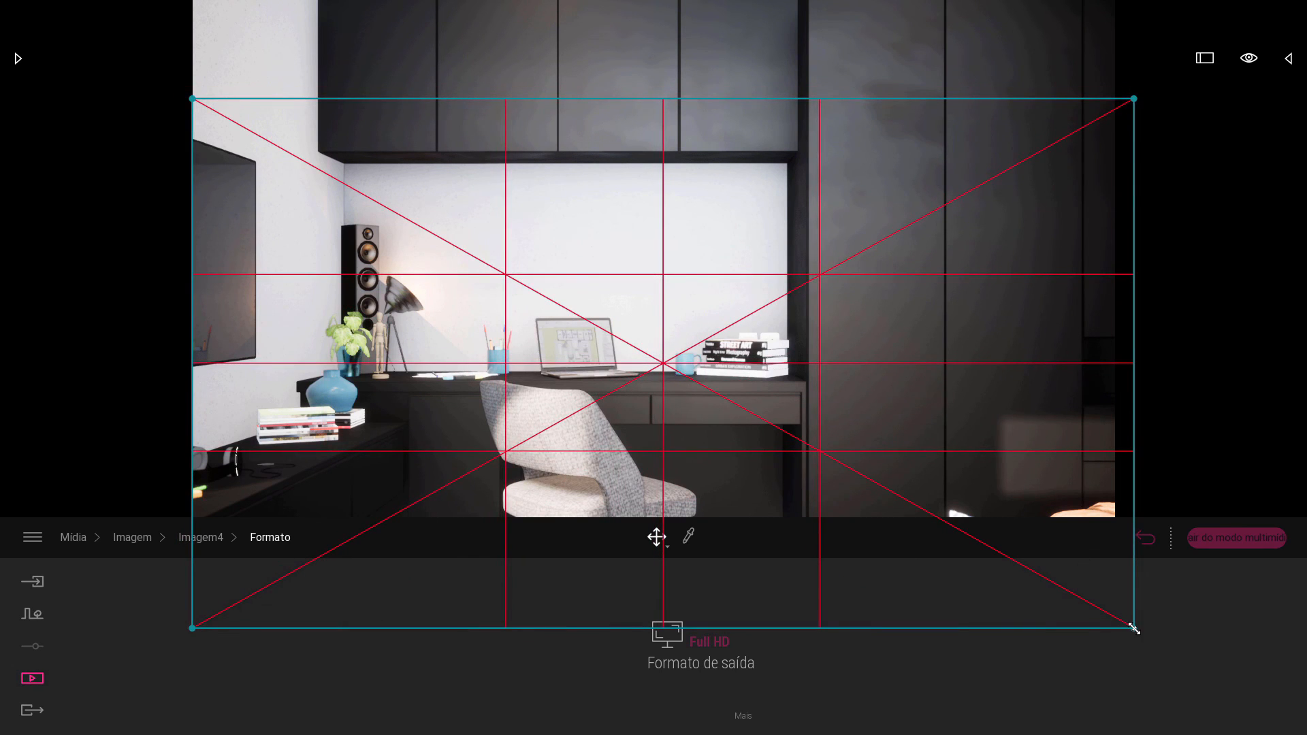
{"action": "left_click_drag", "start_coordinate": [1134, 628], "coordinate": [953, 468]}
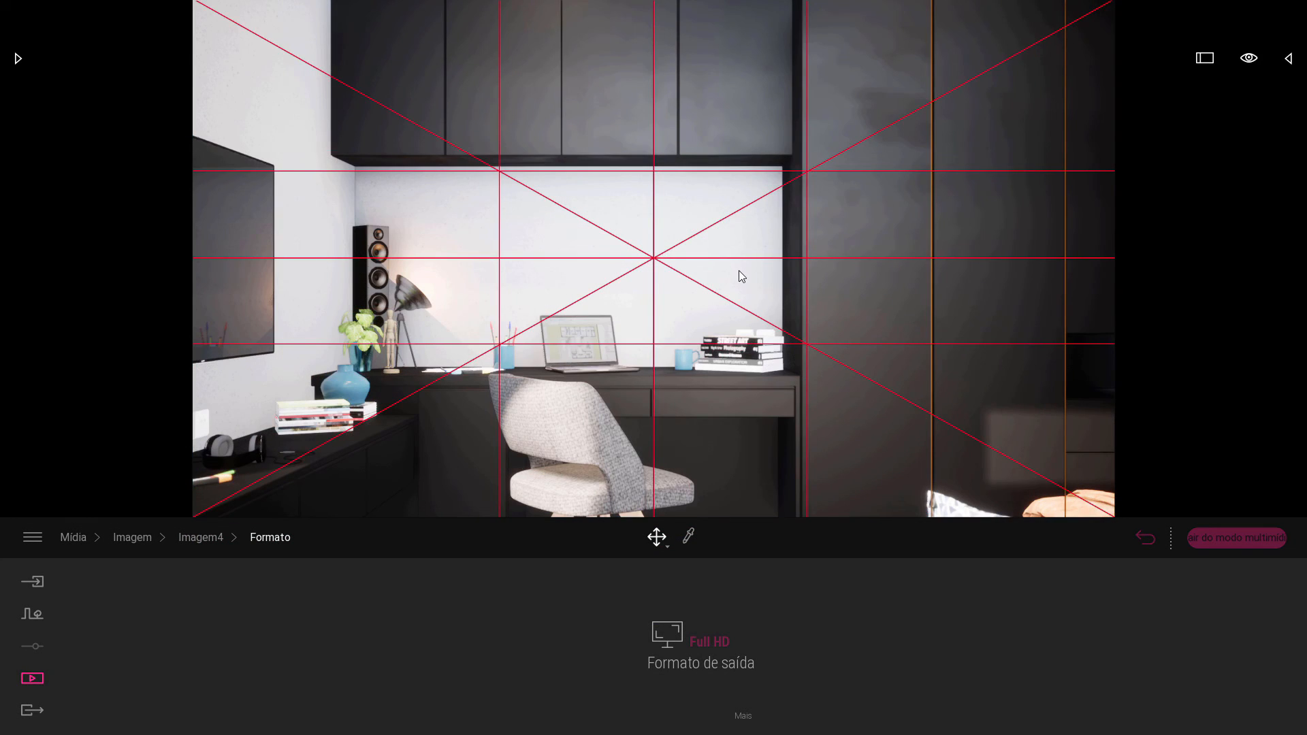
Pull back and shift the camera until the desktop meets the lower thirds line and the wardrobe's edge meets the right vertical thirds line.
{"action": "scroll", "coordinate": [738, 271], "scroll_direction": "down", "scroll_amount": 2}
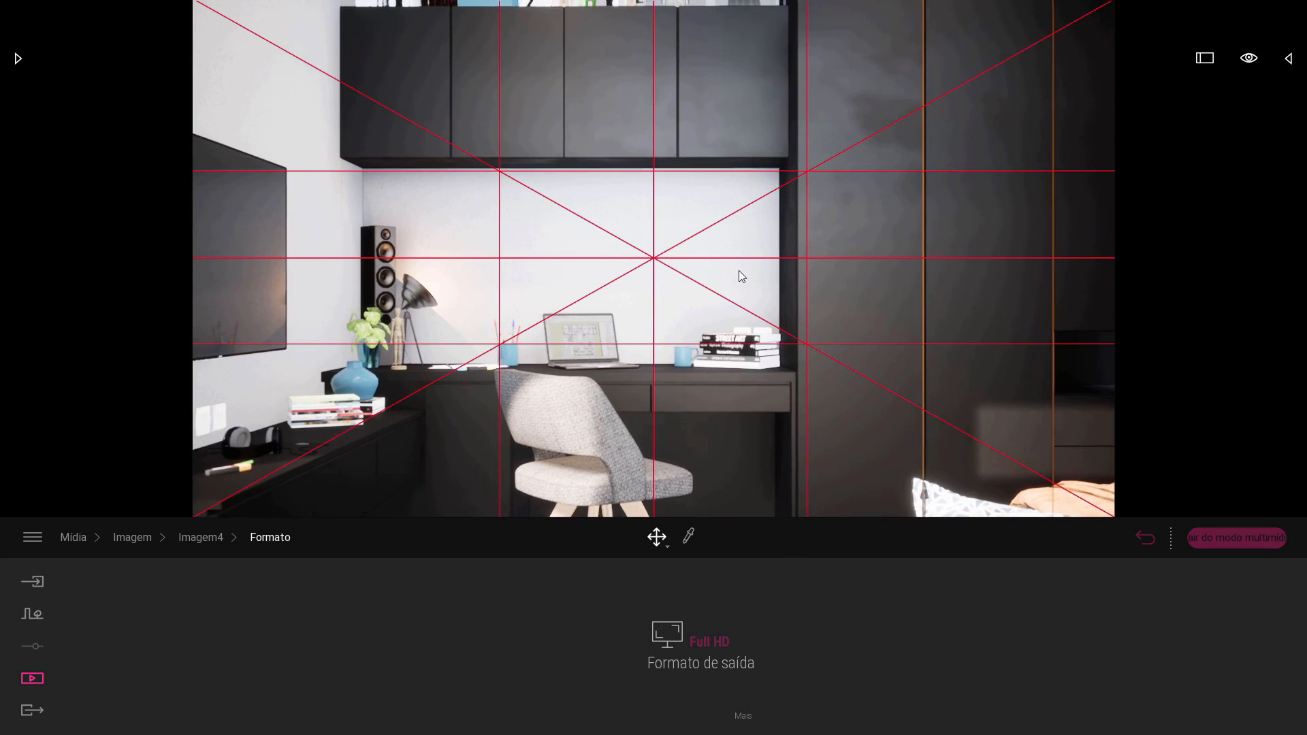
{"action": "scroll", "coordinate": [763, 267], "scroll_direction": "down", "scroll_amount": 2}
{"action": "right_click_drag", "start_coordinate": [750, 255], "coordinate": [753, 271]}
{"action": "scroll", "coordinate": [750, 254], "scroll_direction": "down", "scroll_amount": 2}
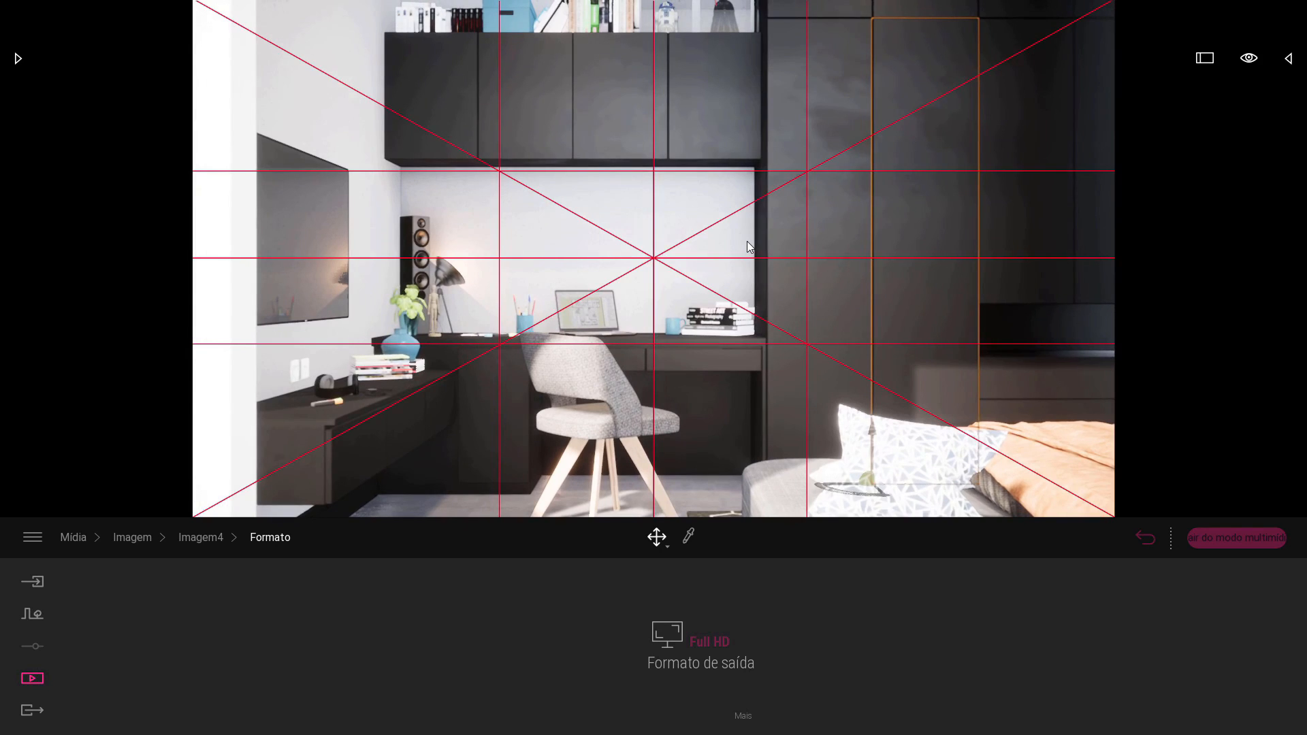
{"action": "scroll", "coordinate": [746, 242], "scroll_direction": "up", "scroll_amount": 2}
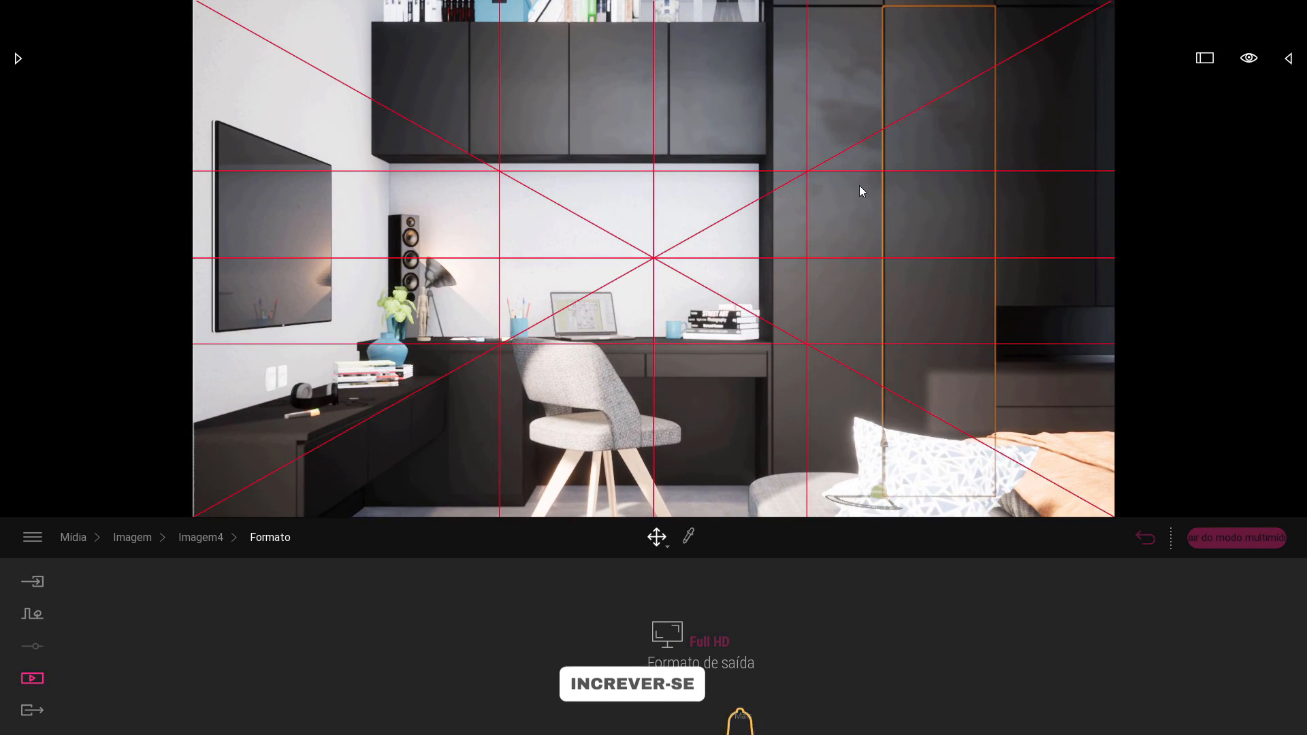
{"action": "key", "text": "a"}
{"action": "key", "text": "a"}
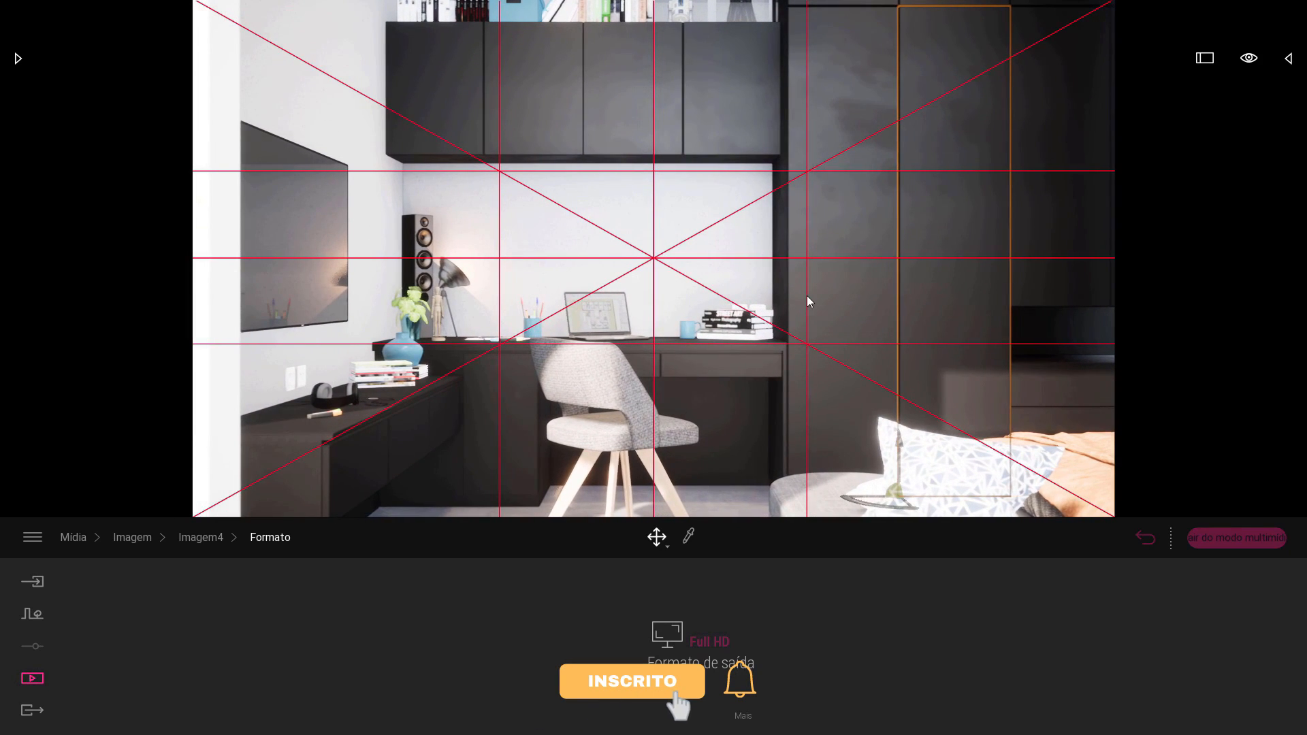
{"action": "key", "text": "w"}
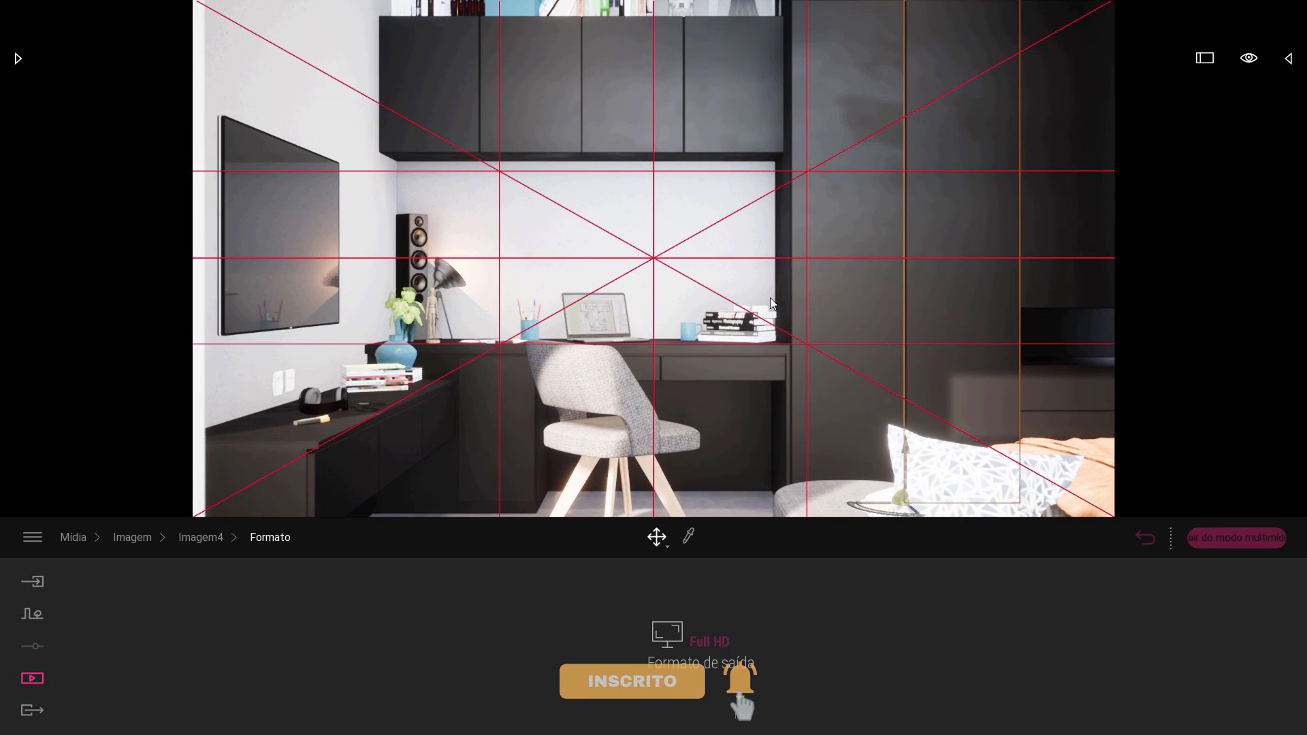
{"action": "key", "text": "w"}
{"action": "key", "text": "a"}
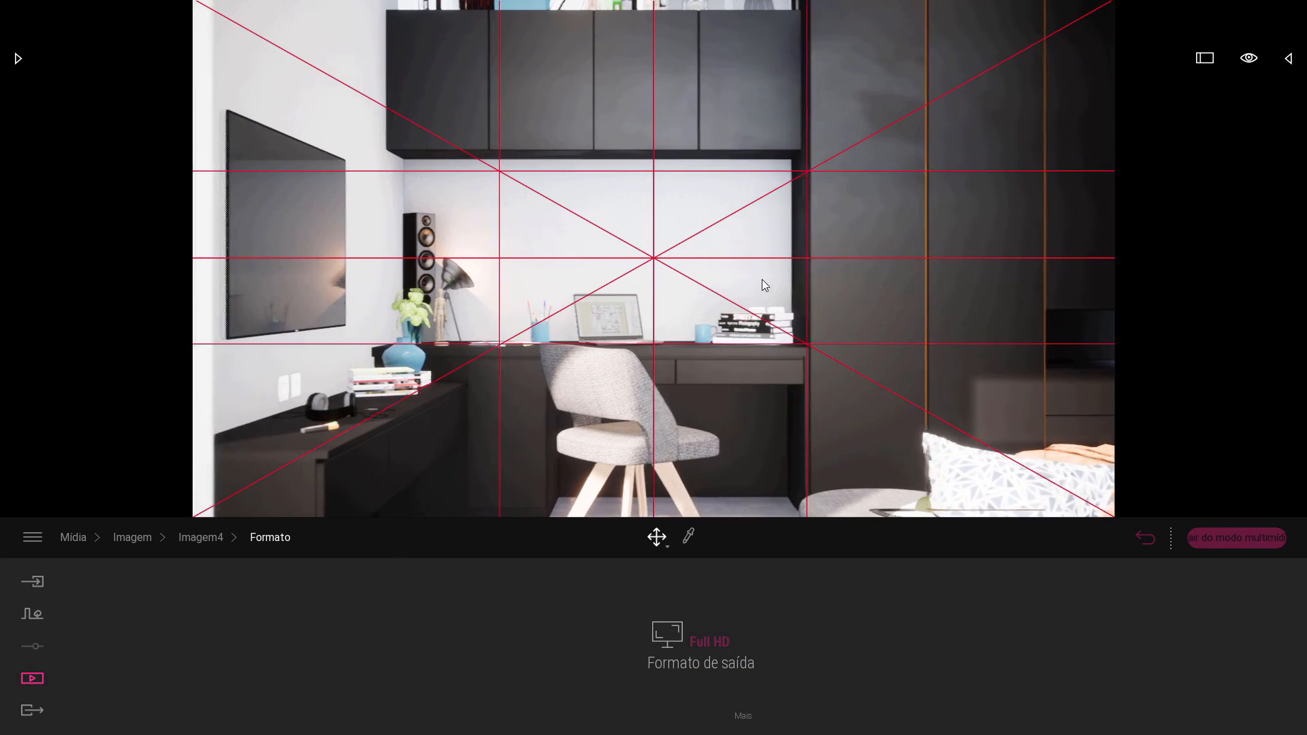
{"action": "key", "text": "d"}
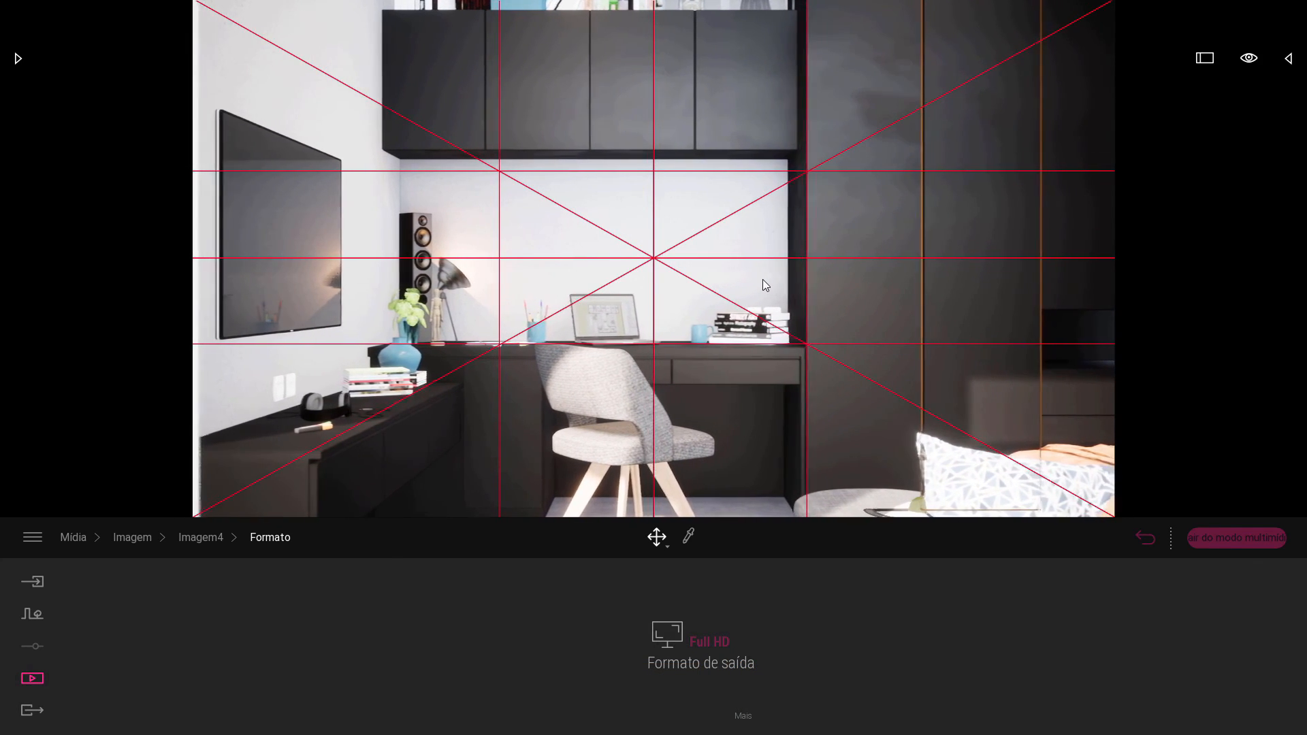